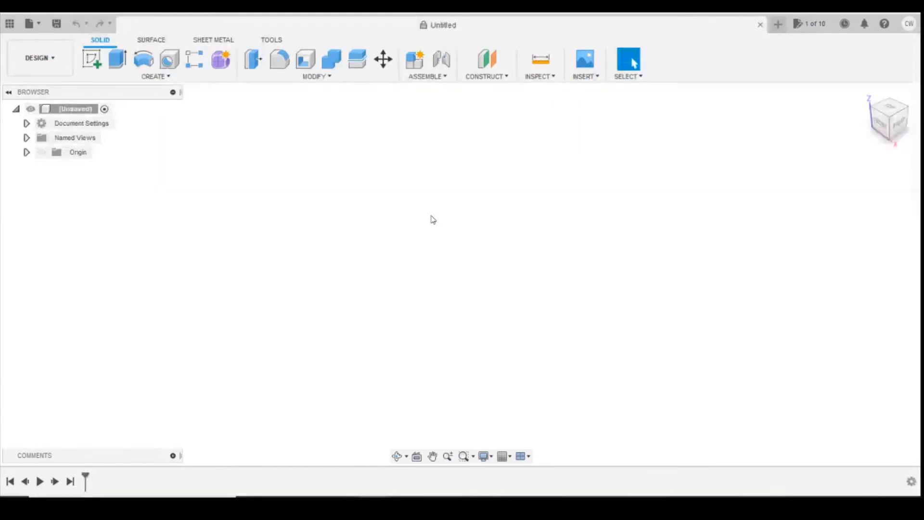
Step: Insert the Porta-Cabin-for-Rent-1 image from the Lesson 32 folder as a canvas on the XZ plane
click(584, 76)
click(586, 117)
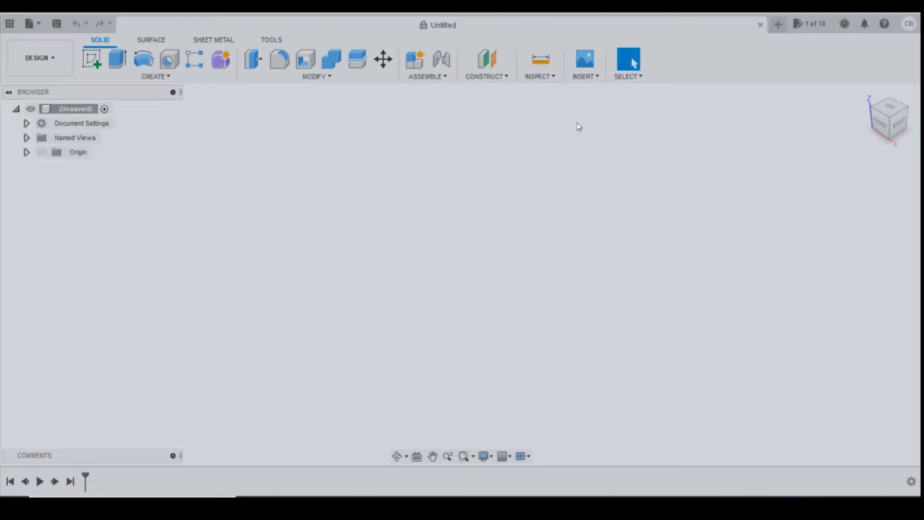
click(299, 371)
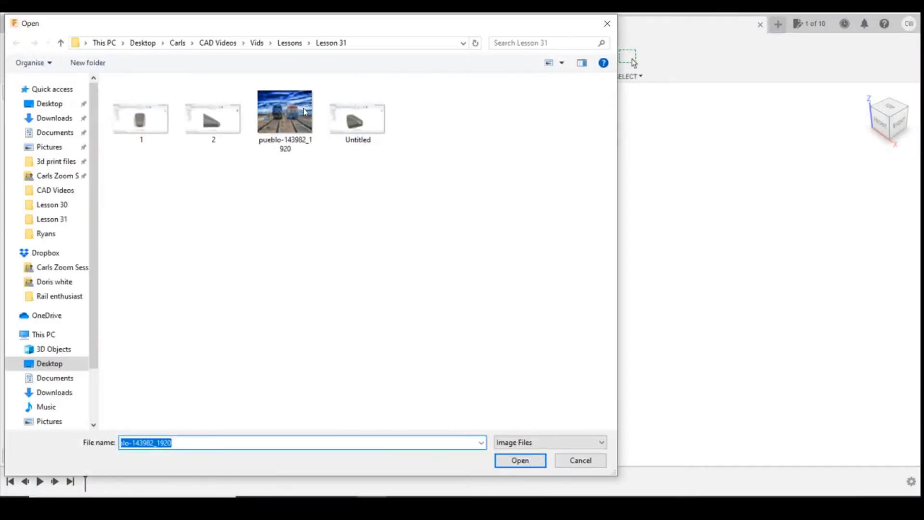
click(60, 42)
double_click(588, 188)
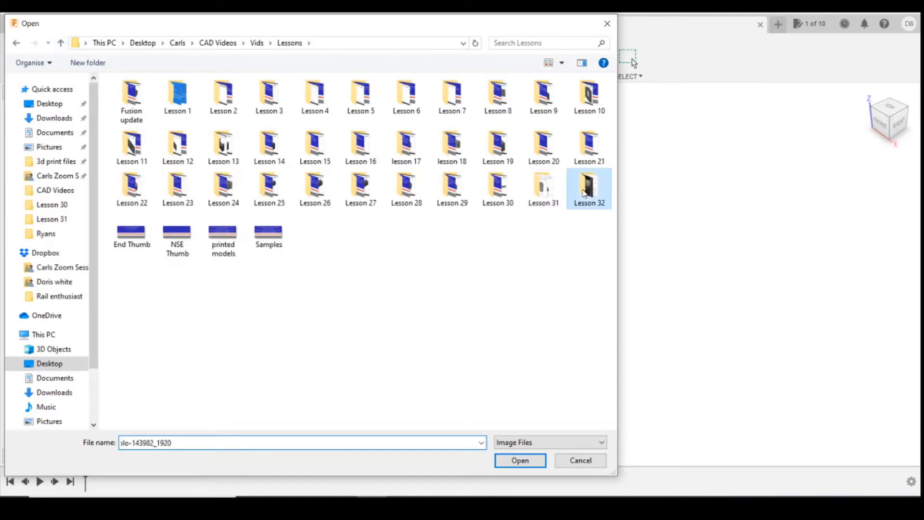
double_click(212, 105)
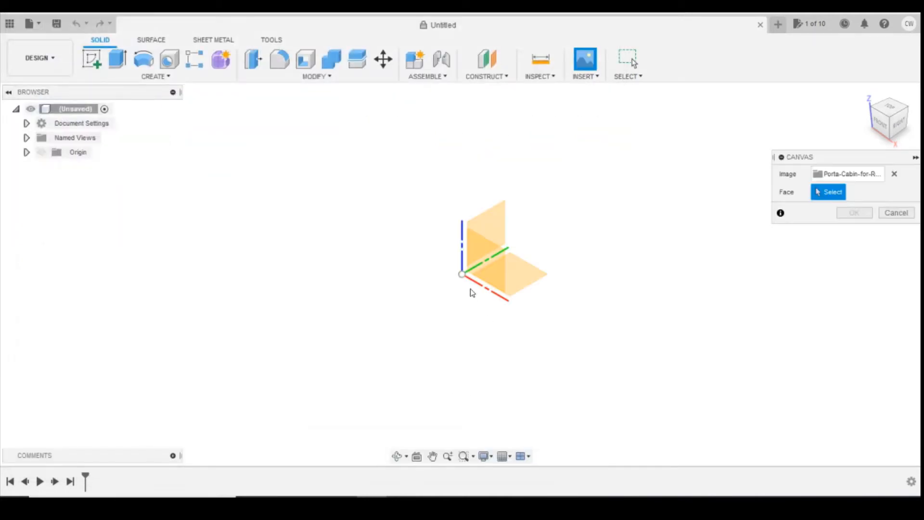
click(496, 259)
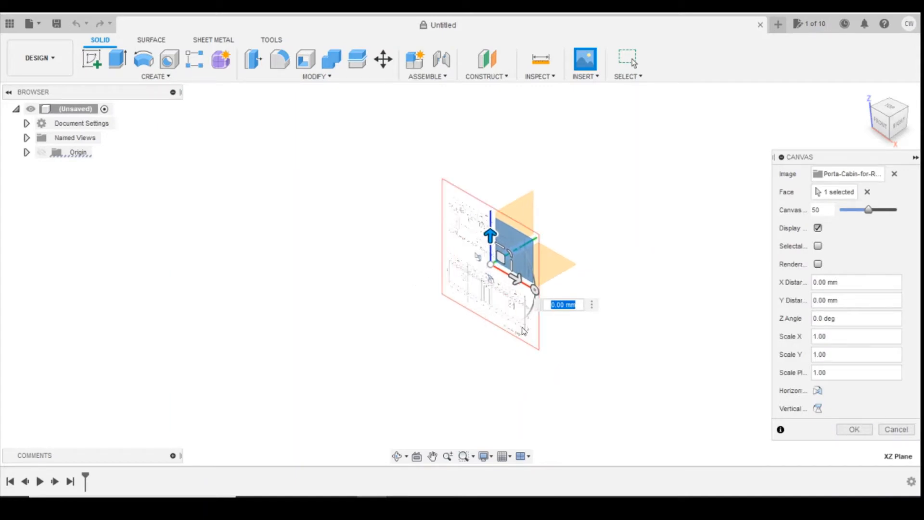
scroll(524, 330, up, 5)
click(865, 434)
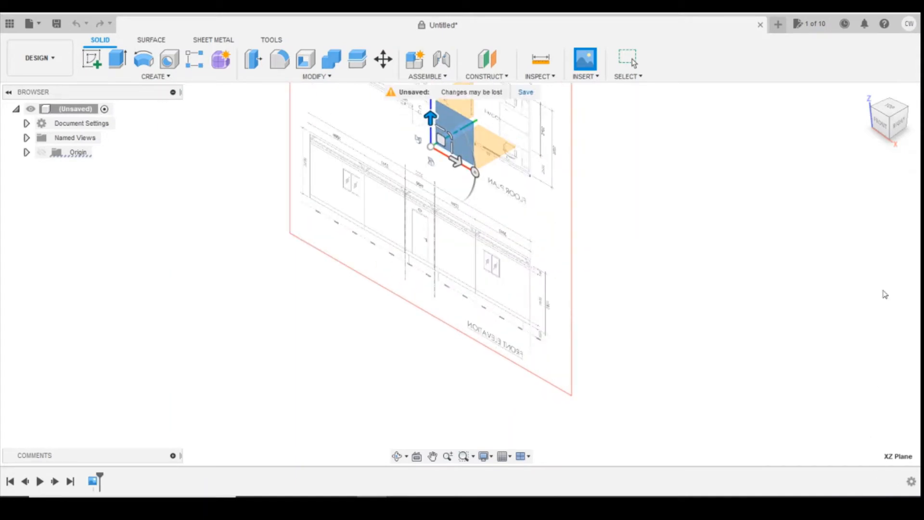
Step: Calibrate the Porta-Cabin-for-Rent-1 canvas by setting the 3000 dimension of the front elevation's outer bay to 3000/148 mm
click(885, 122)
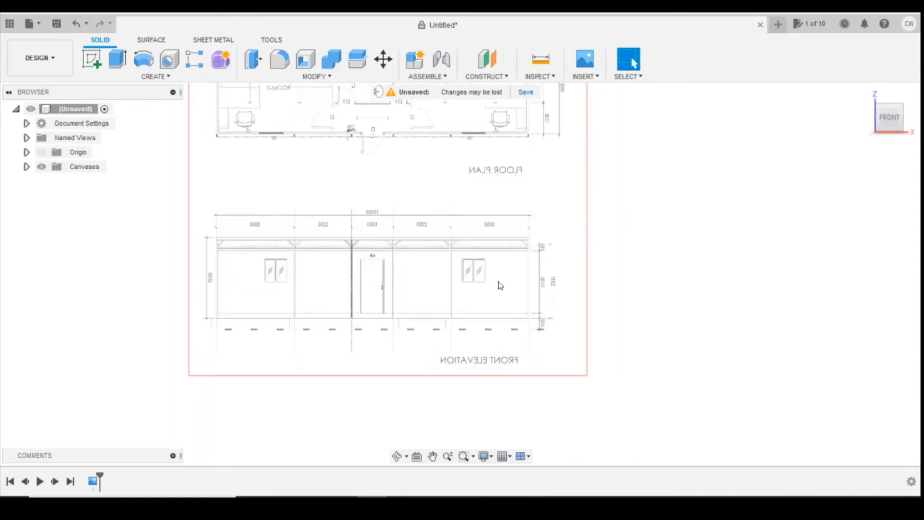
scroll(229, 234, up, 3)
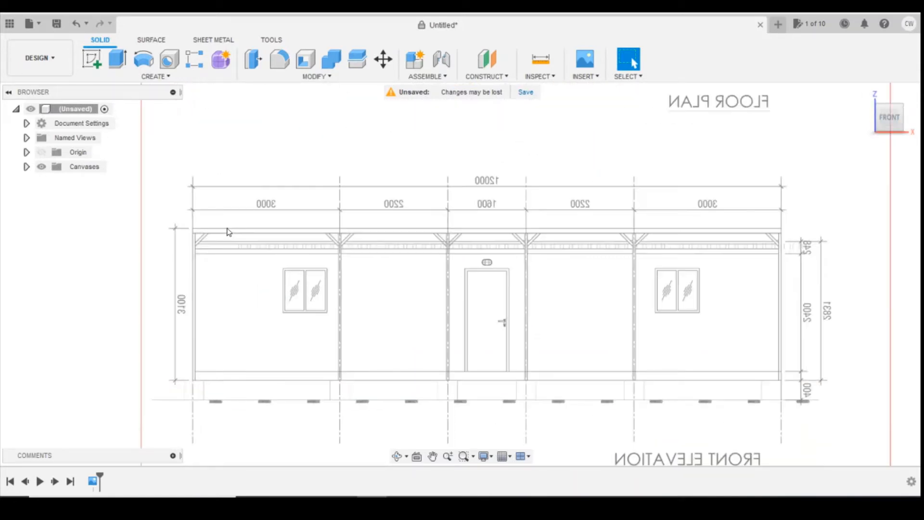
click(27, 167)
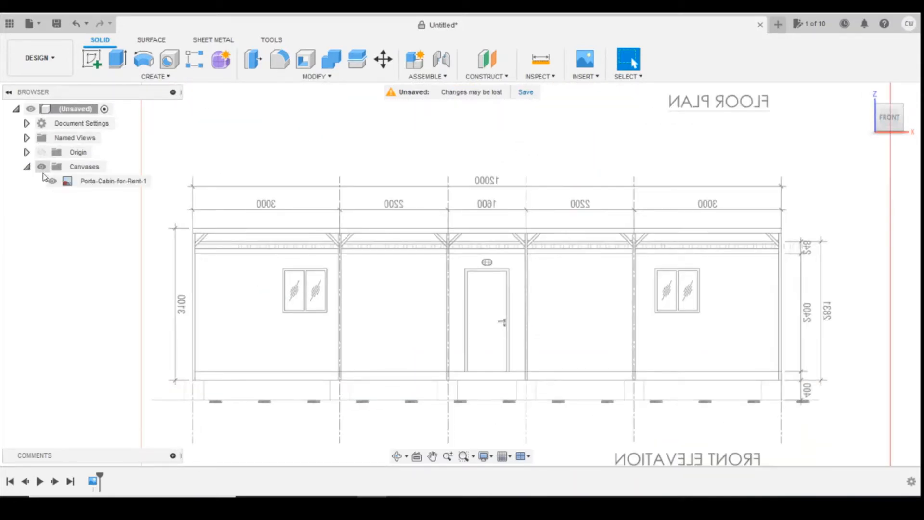
right_click(94, 183)
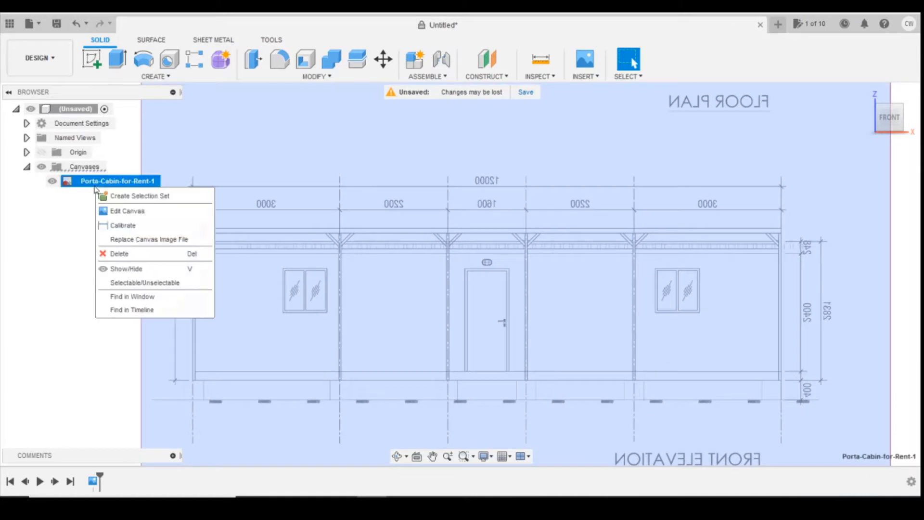
click(115, 225)
scroll(190, 186, up, 5)
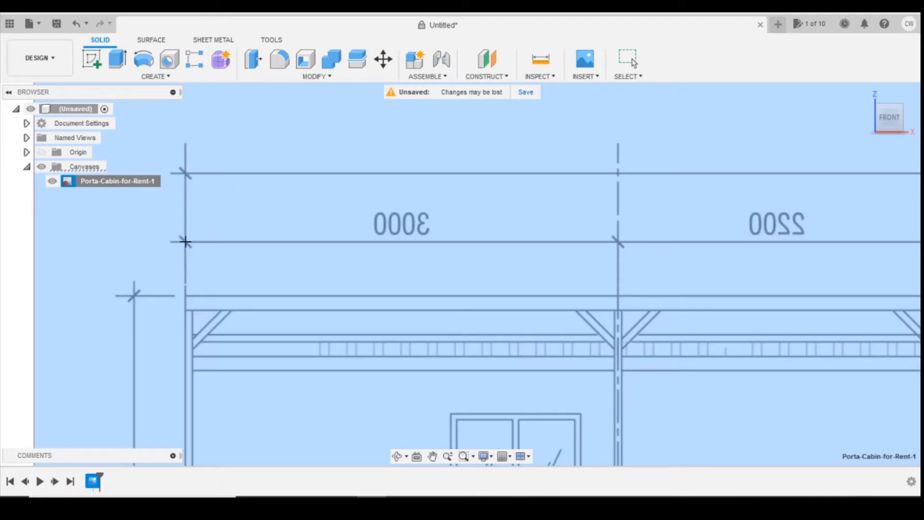
click(186, 241)
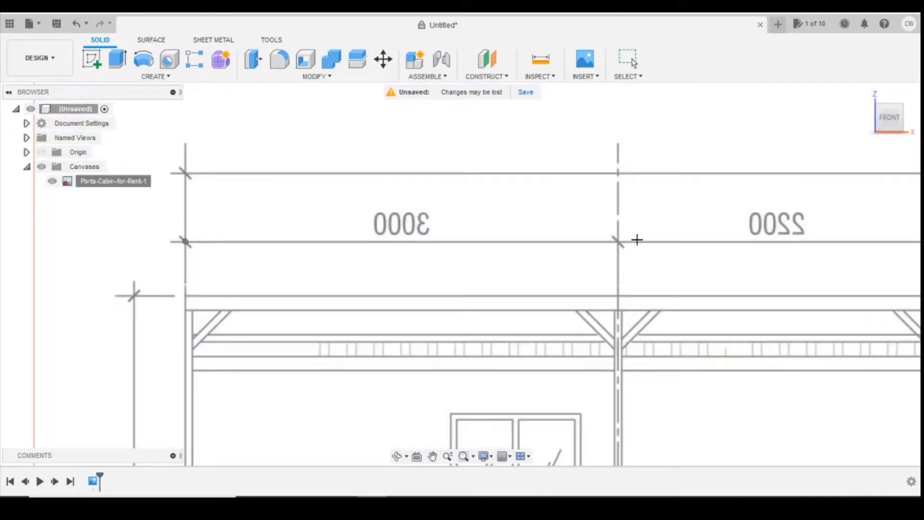
click(618, 242)
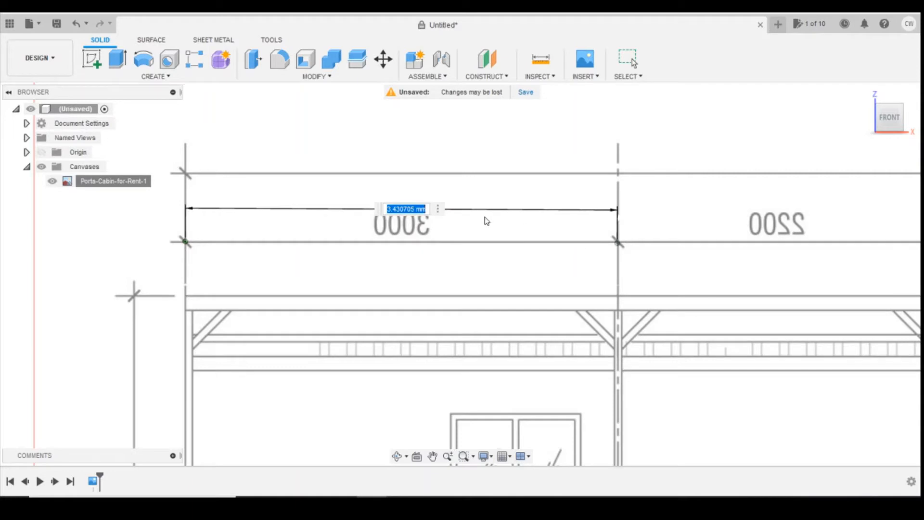
text(3000)
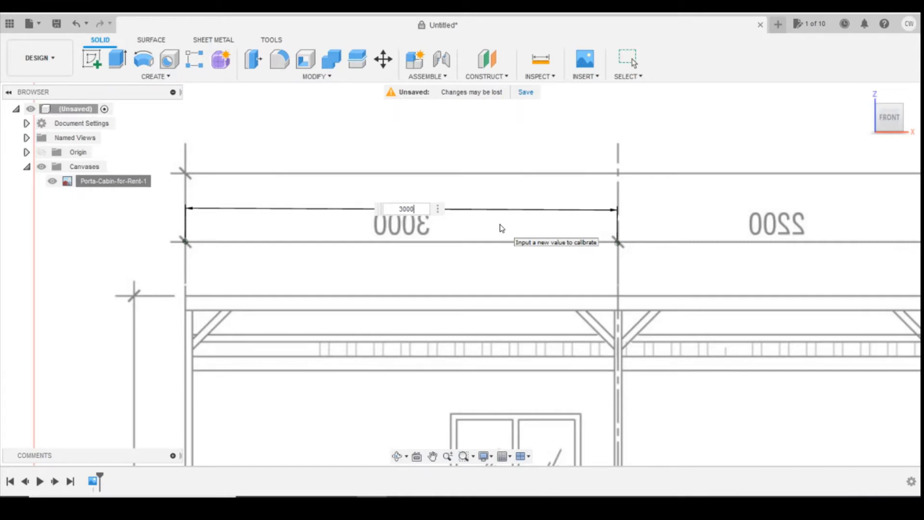
text(/148)
key(Return)
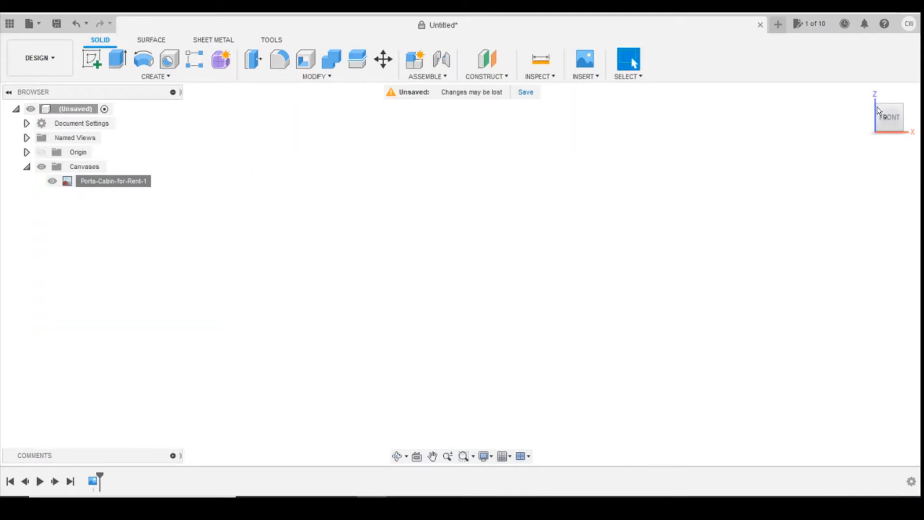
Step: Look over the calibrated canvas from the front, checking the front elevation and the floor plan
click(868, 94)
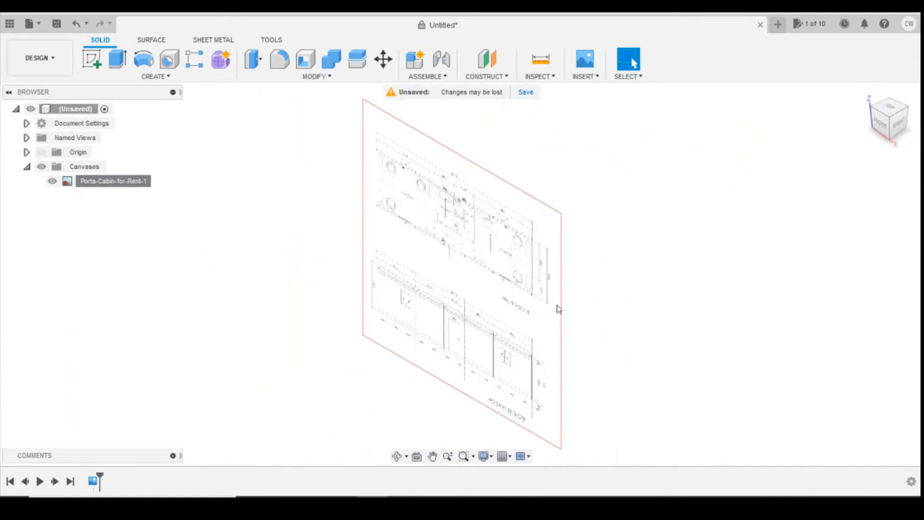
scroll(462, 338, up, 3)
scroll(638, 214, up, 2)
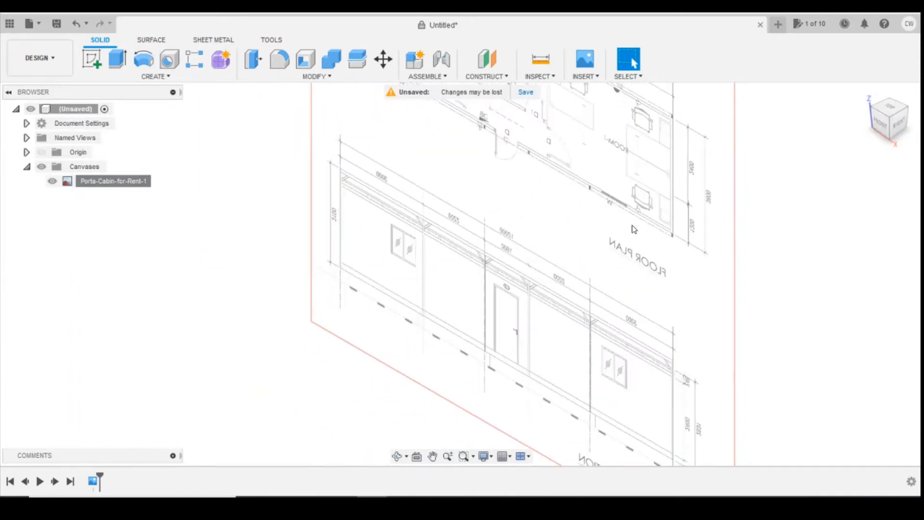
click(881, 128)
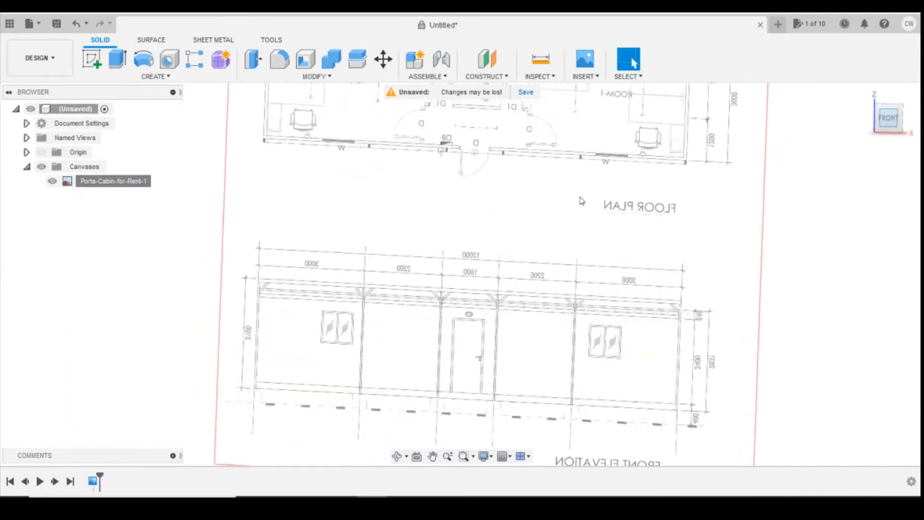
scroll(457, 275, up, 2)
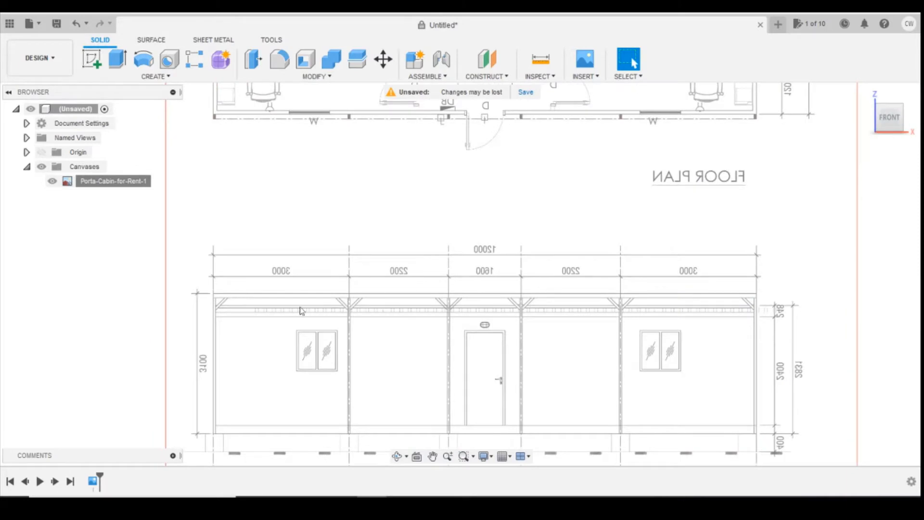
scroll(193, 282, down, 3)
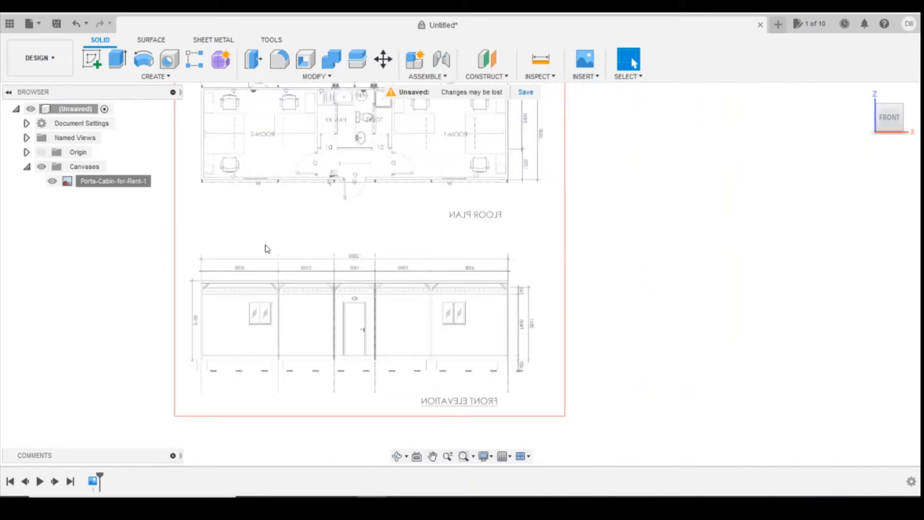
scroll(492, 254, down, 1)
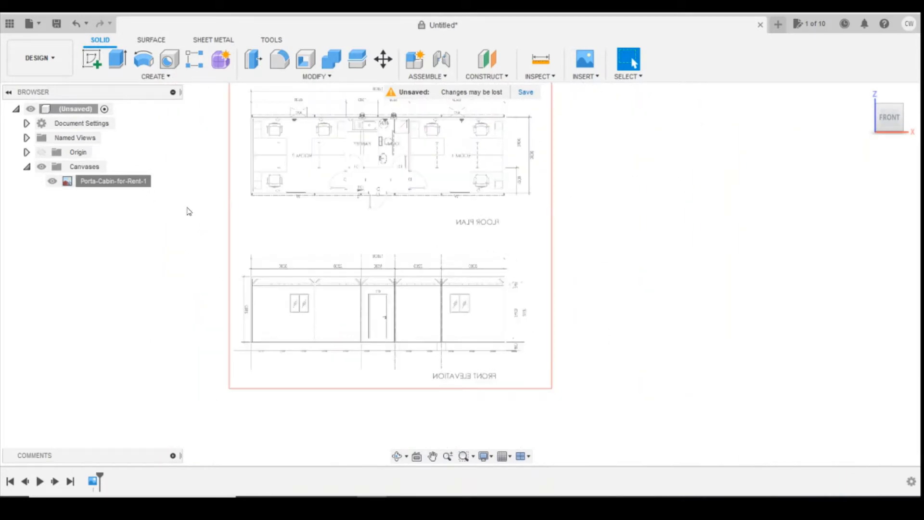
Step: Sketch a two-point rectangle on the XZ plane tracing the cabin's outer outline in the front elevation, and finish the sketch
click(91, 59)
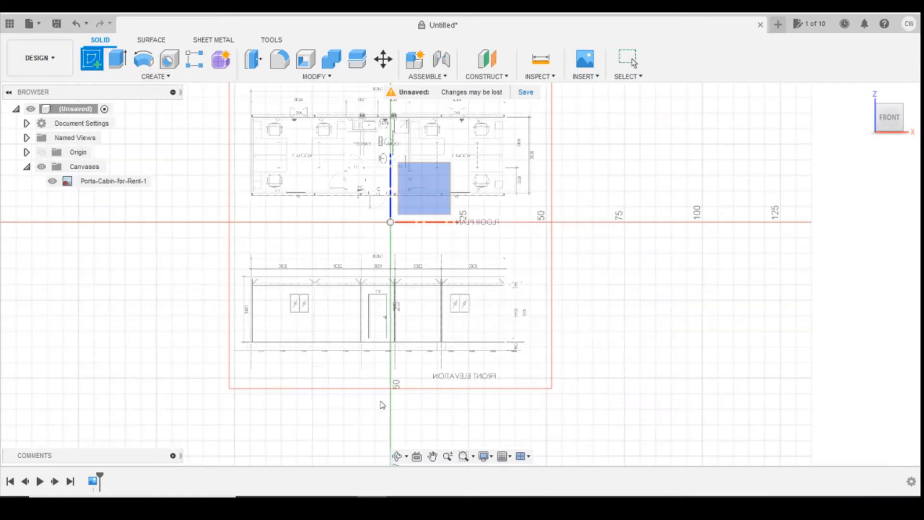
click(342, 331)
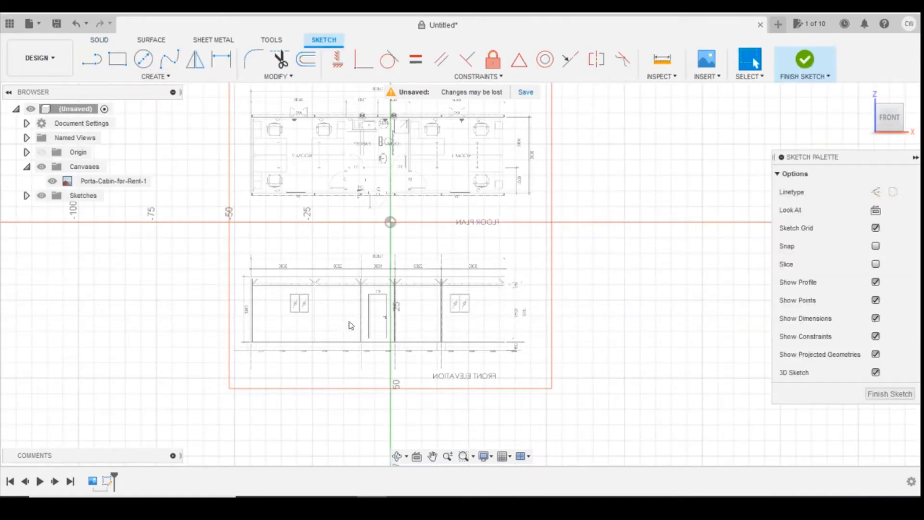
click(117, 58)
scroll(275, 322, up, 5)
scroll(227, 315, down, 3)
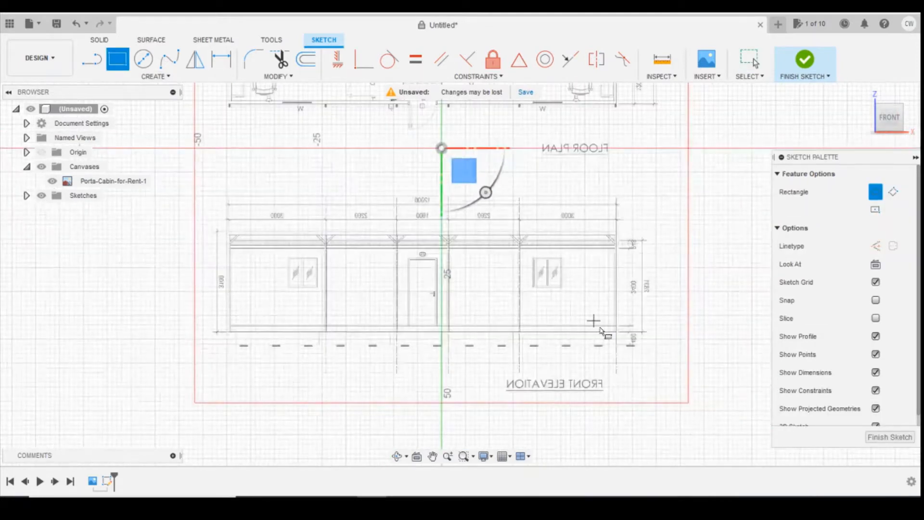
scroll(691, 383, up, 6)
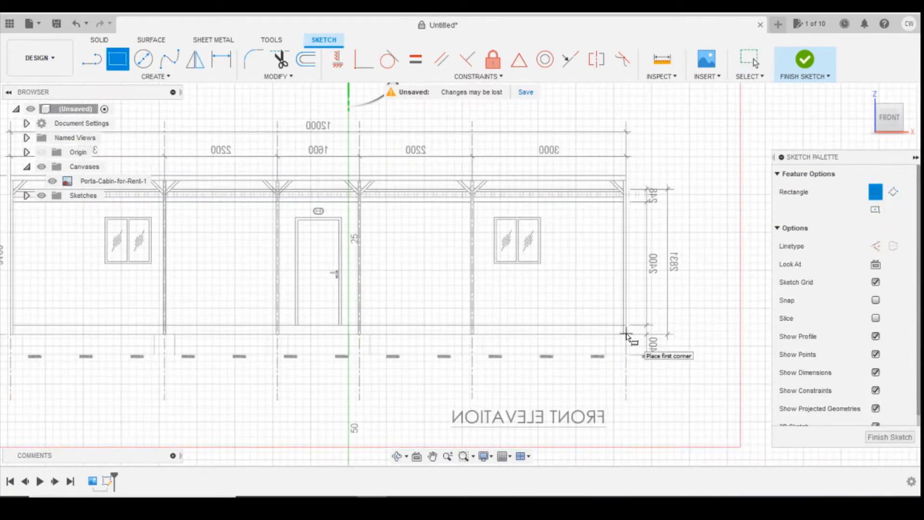
scroll(626, 335, up, 3)
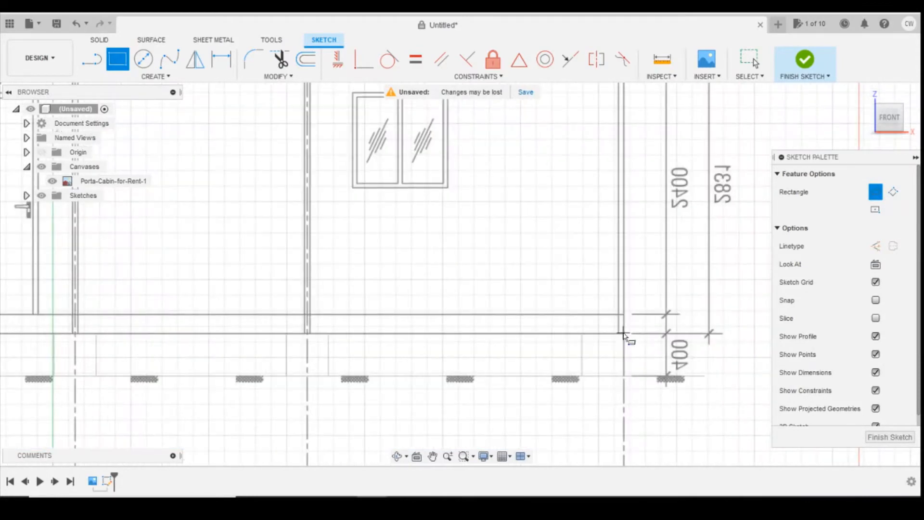
click(625, 336)
scroll(626, 361, down, 4)
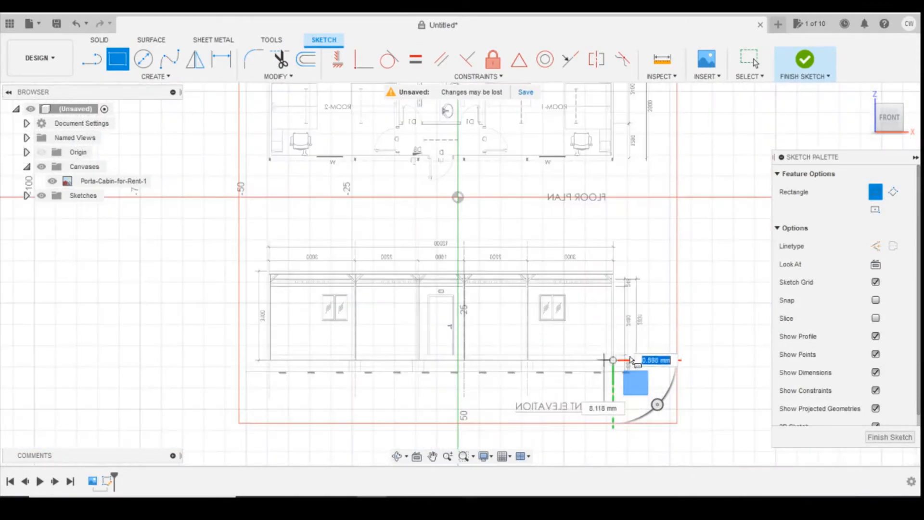
scroll(573, 380, up, 2)
scroll(329, 281, up, 2)
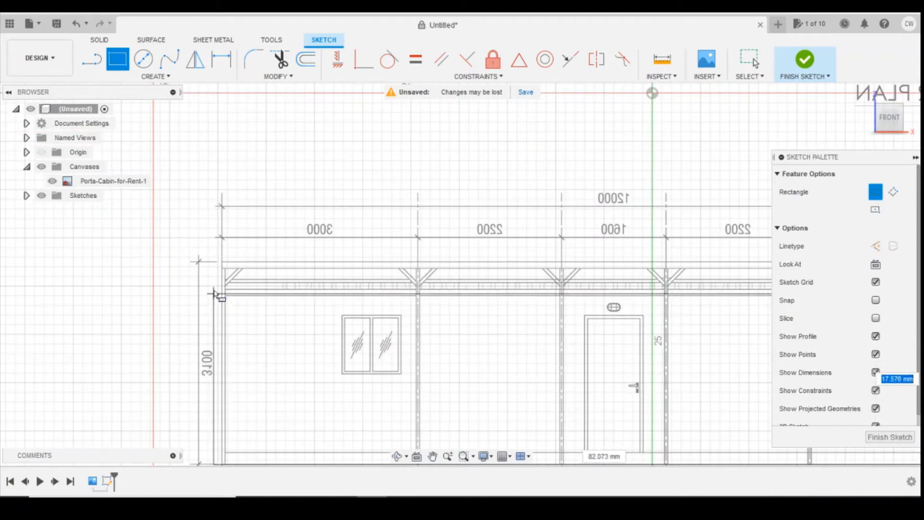
click(222, 264)
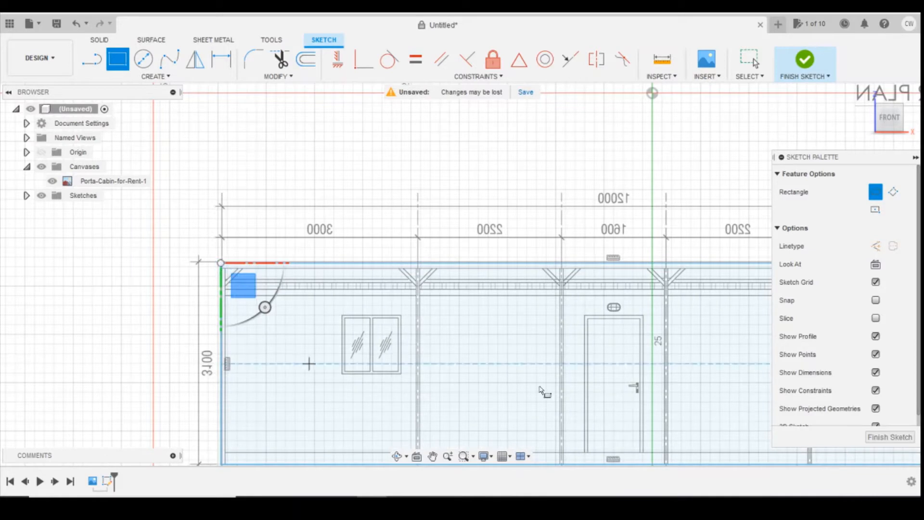
click(877, 436)
Step: Extrude the front elevation outline 24.3 mm as a new body
scroll(423, 317, down, 5)
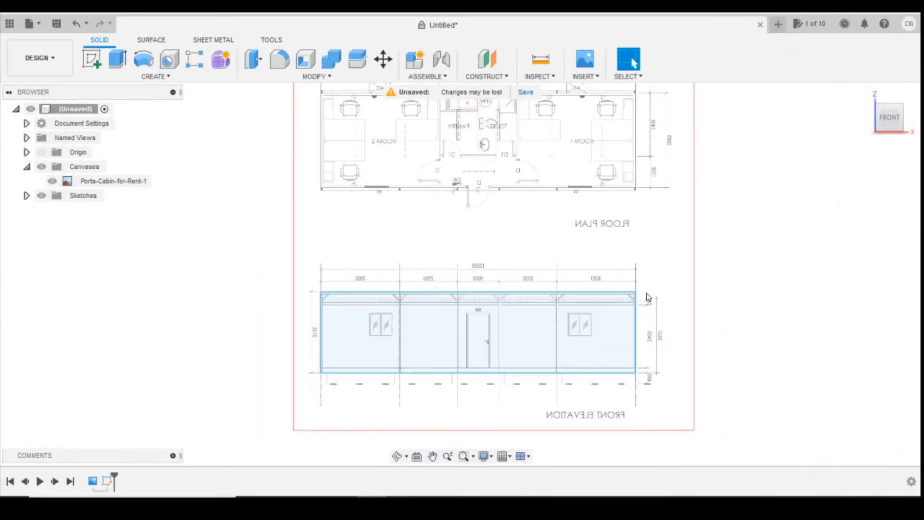
scroll(652, 158, up, 3)
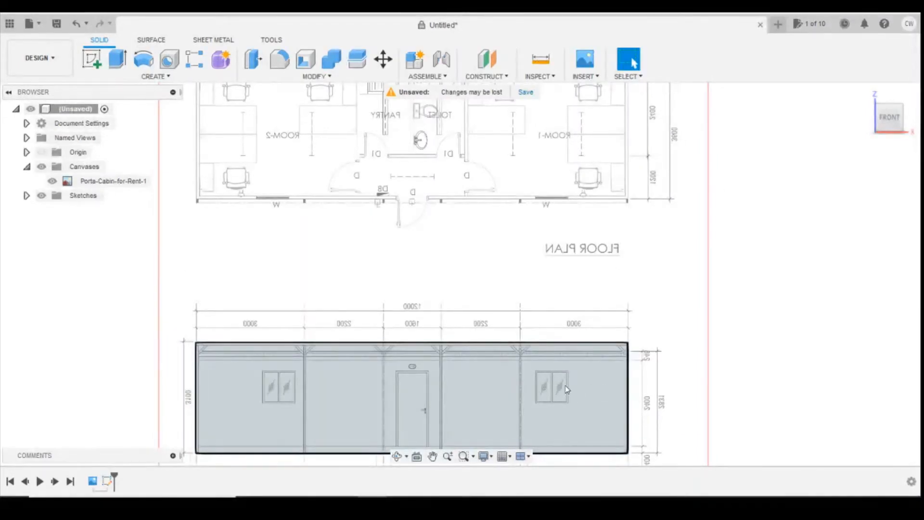
click(586, 386)
right_click(585, 386)
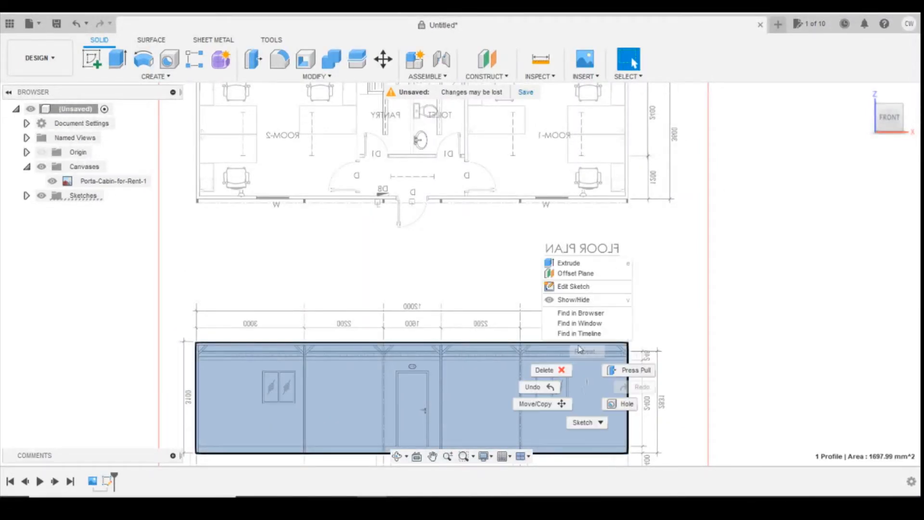
click(581, 265)
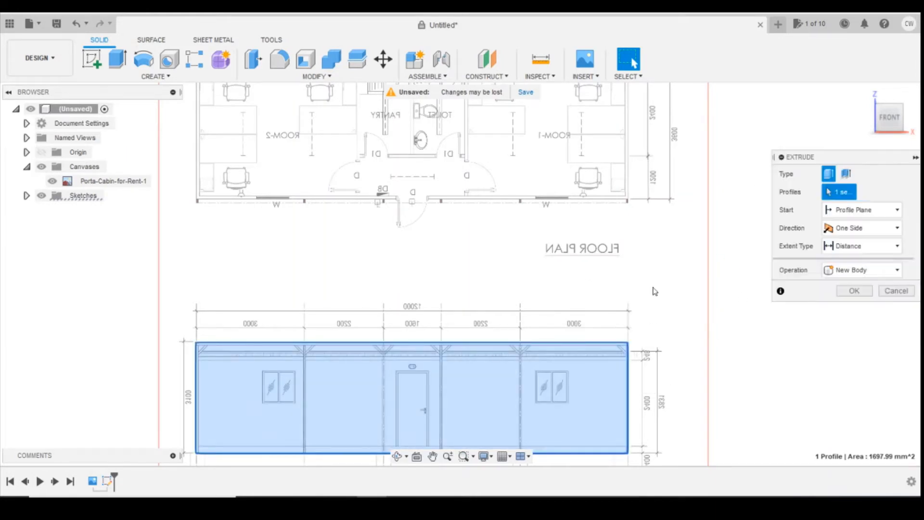
drag(892, 124, 867, 126)
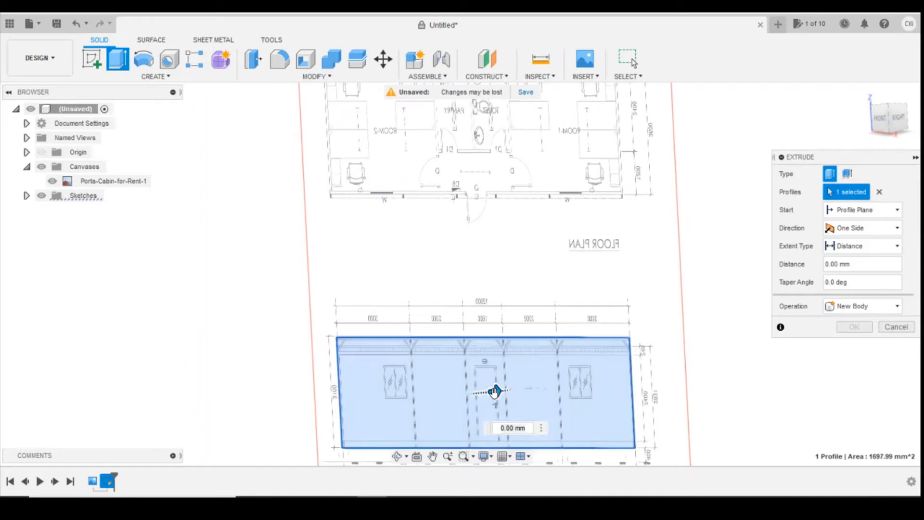
click(498, 428)
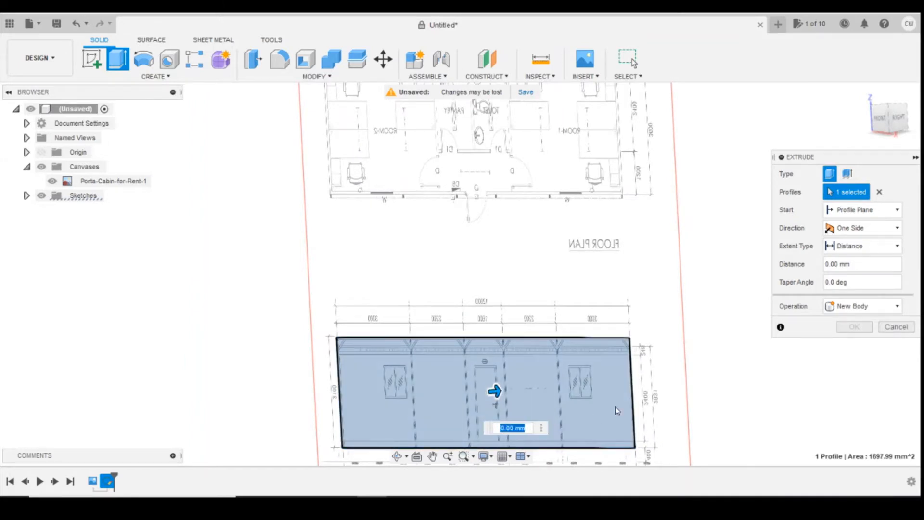
text(24.3)
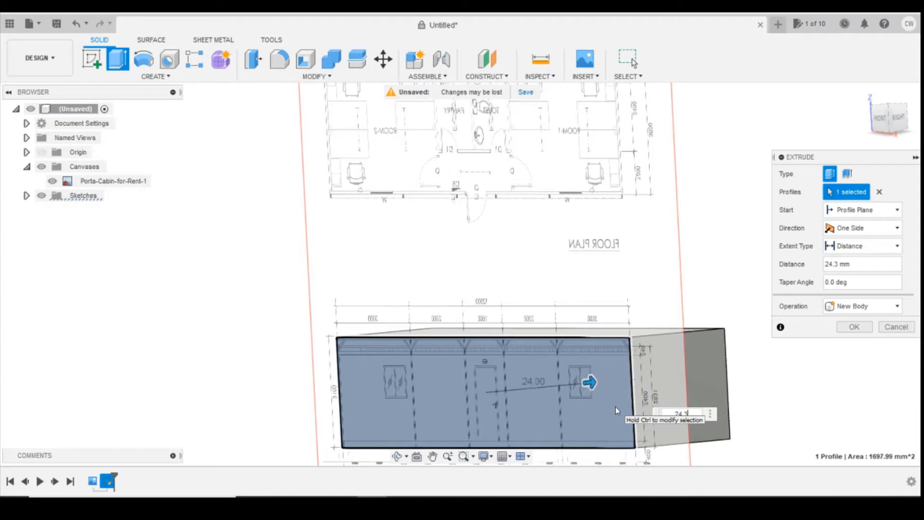
key(Return)
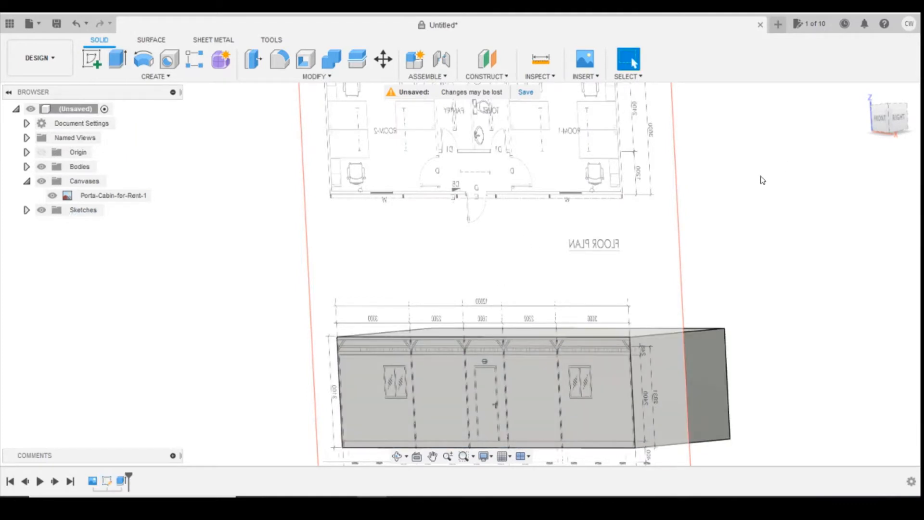
Step: Look over the extruded cabin body from several angles and compare it with the floor plan on the canvas
drag(884, 118, 886, 91)
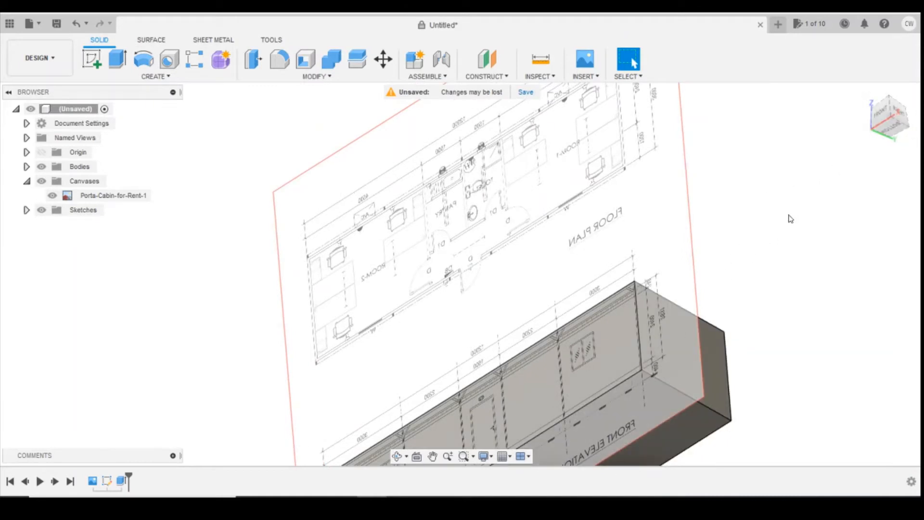
drag(886, 115, 906, 122)
click(883, 115)
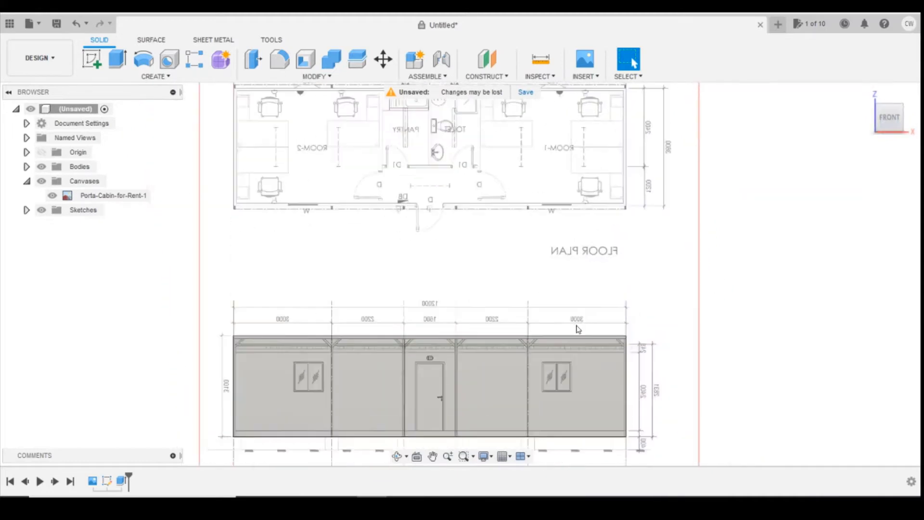
scroll(580, 315, down, 4)
scroll(569, 222, up, 5)
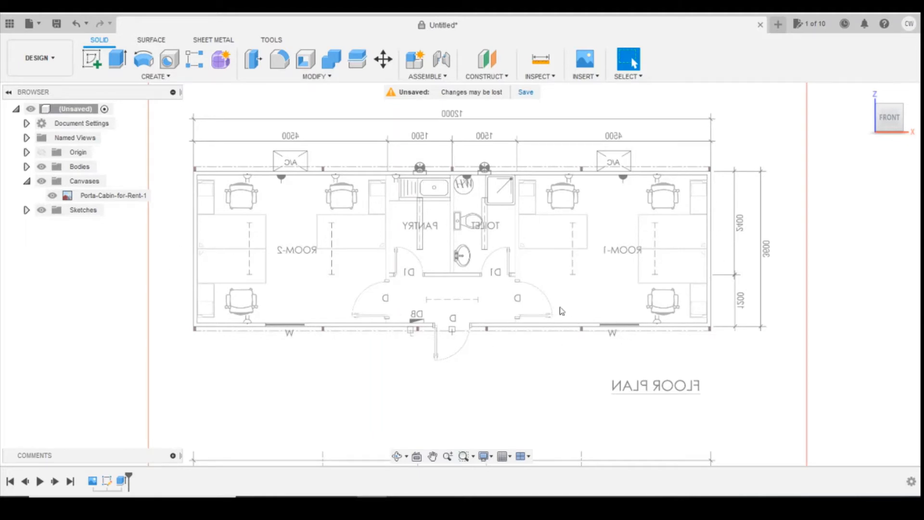
click(889, 117)
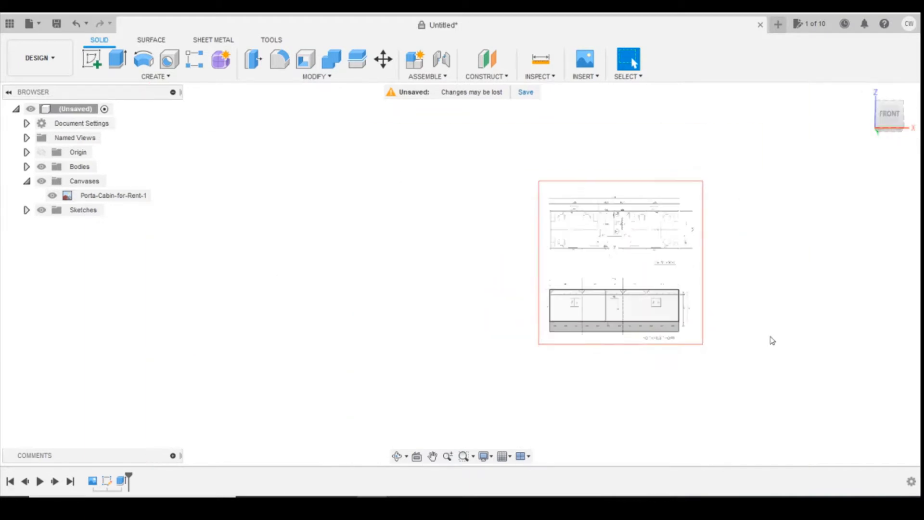
click(887, 114)
Step: Hide the Porta-Cabin-for-Rent-1 canvas and shell the body from its bottom face with a 1.2 mm inside thickness
shift+middle_drag(211, 188, 205, 146)
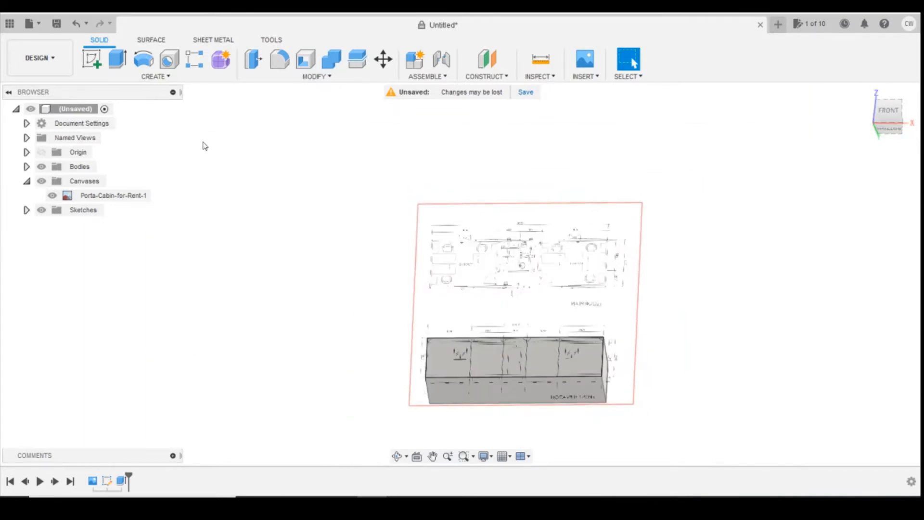
click(52, 196)
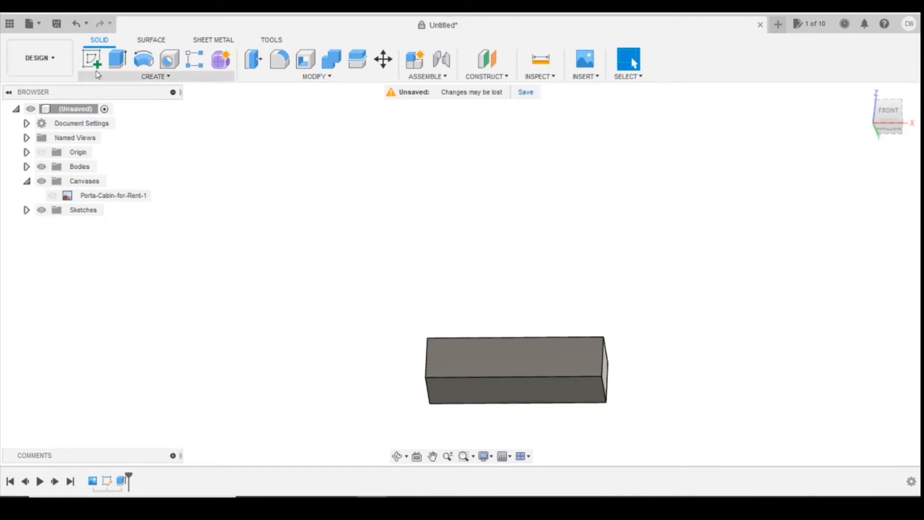
click(305, 59)
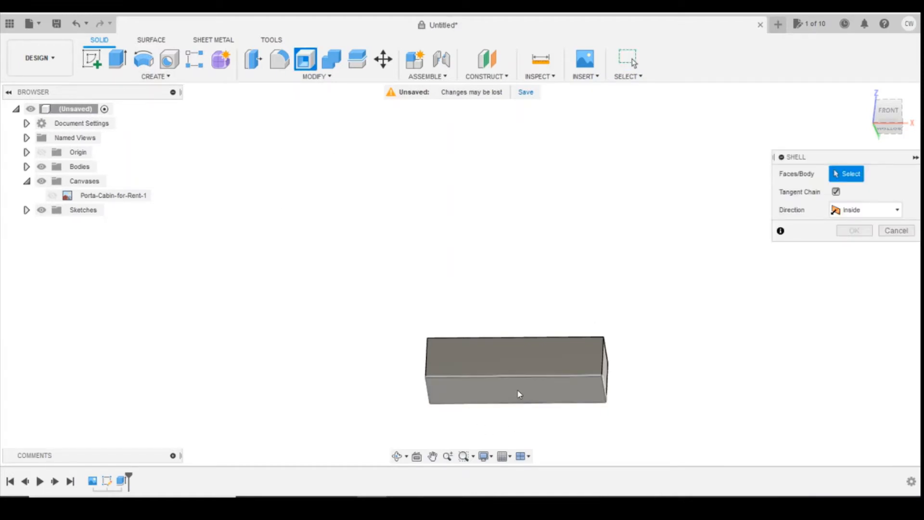
click(518, 390)
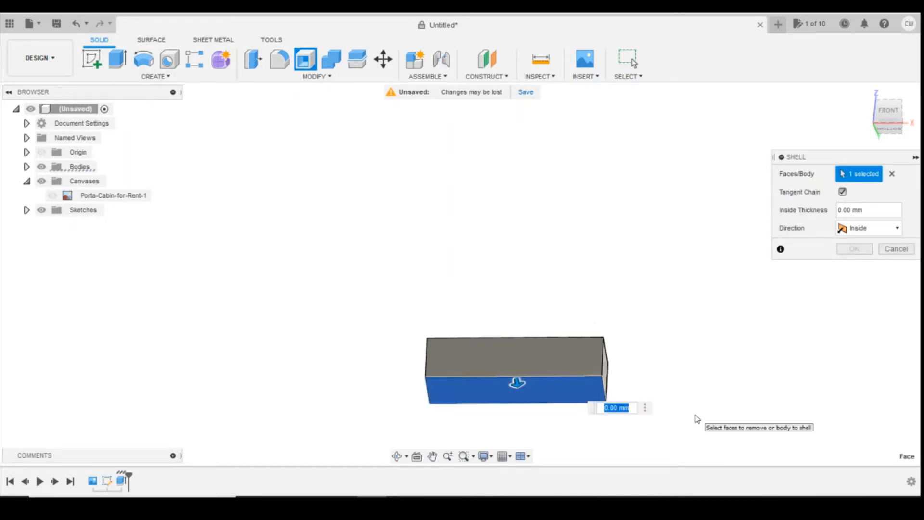
text(1.2)
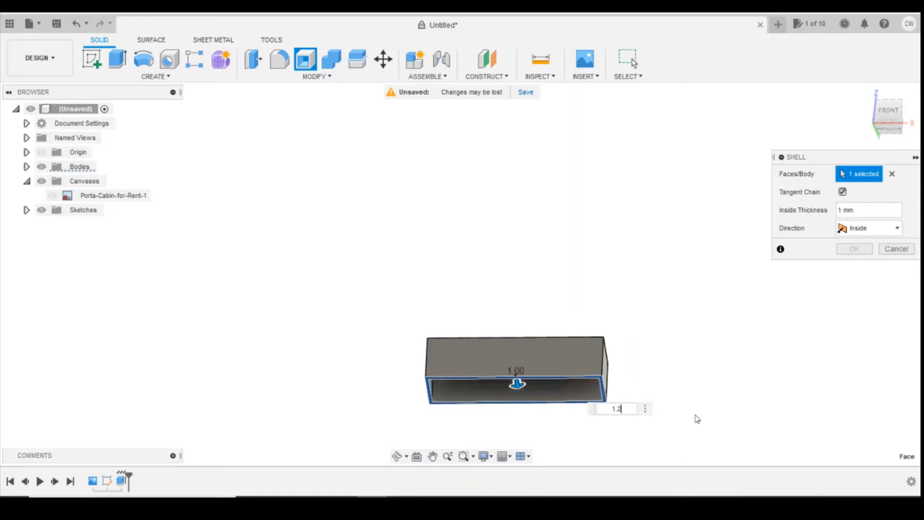
key(Return)
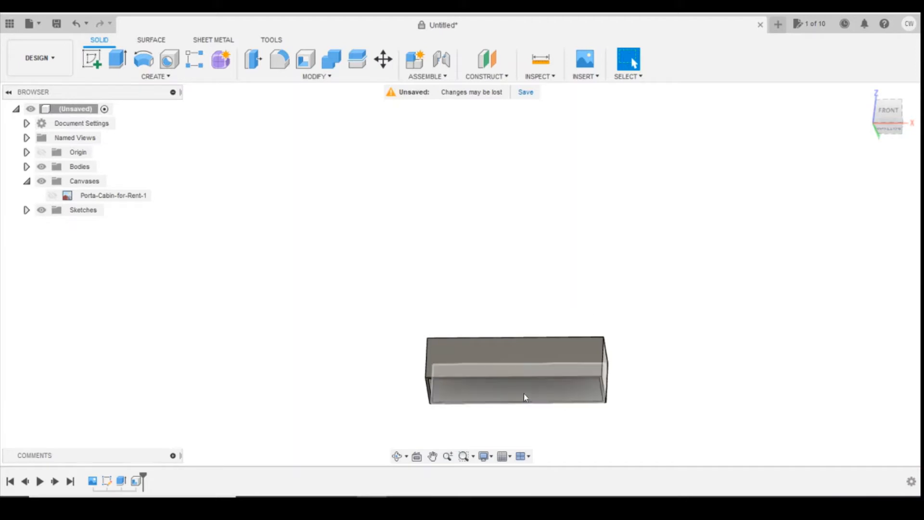
shift+middle_drag(514, 400, 519, 354)
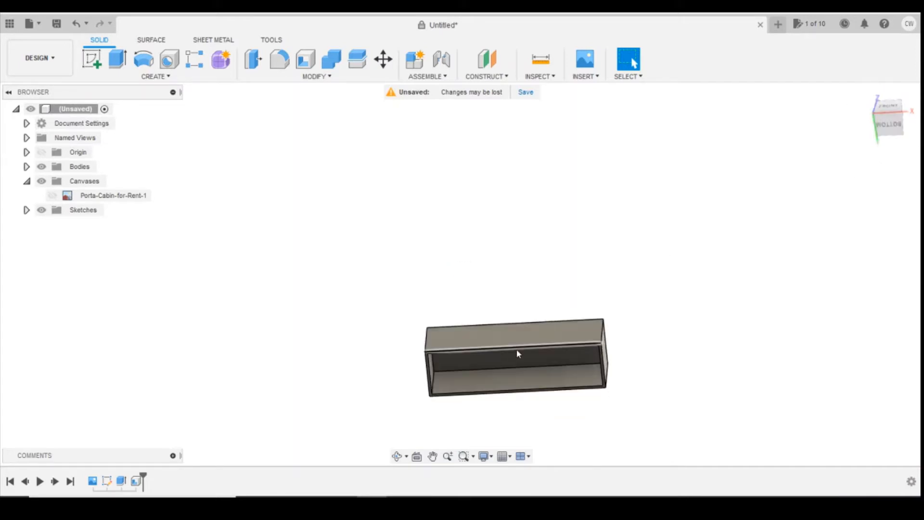
click(896, 122)
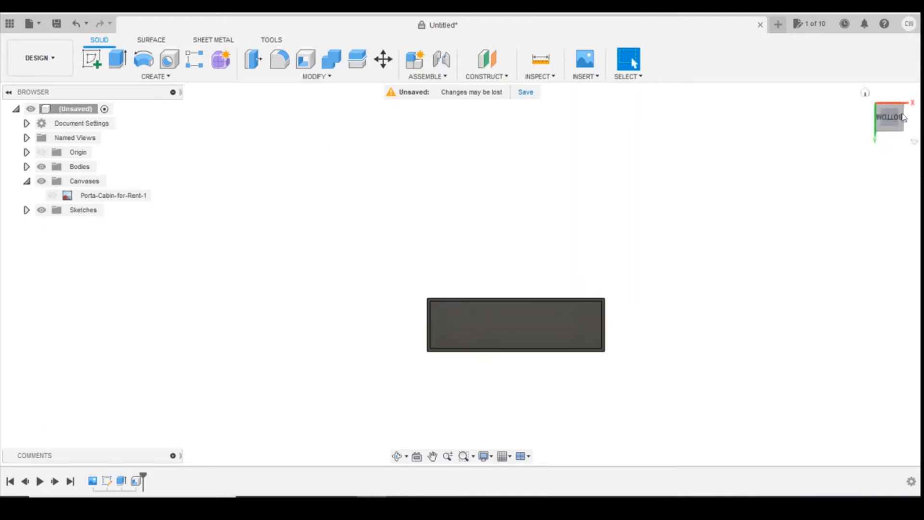
click(890, 137)
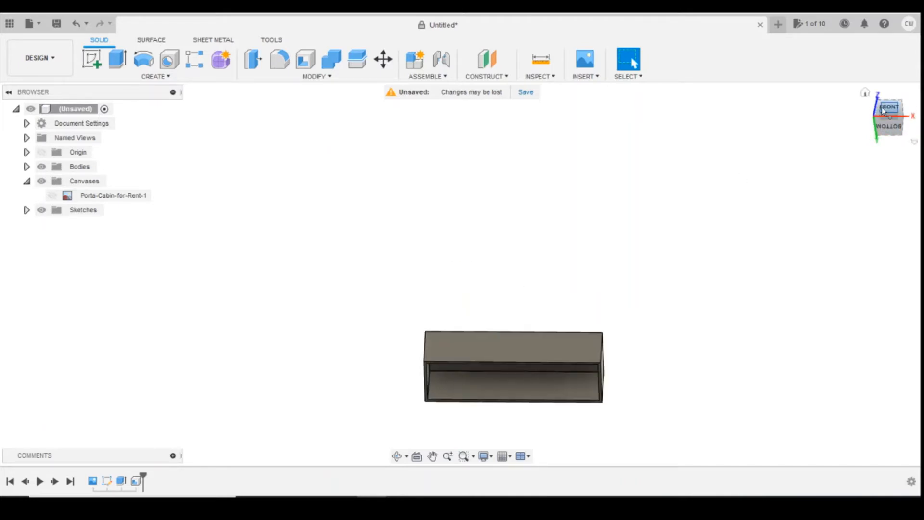
Step: Show the canvas again and sketch a two-point rectangle about 5.5 by 5.5 mm on the front face, tracing the left window's inner frame
click(52, 194)
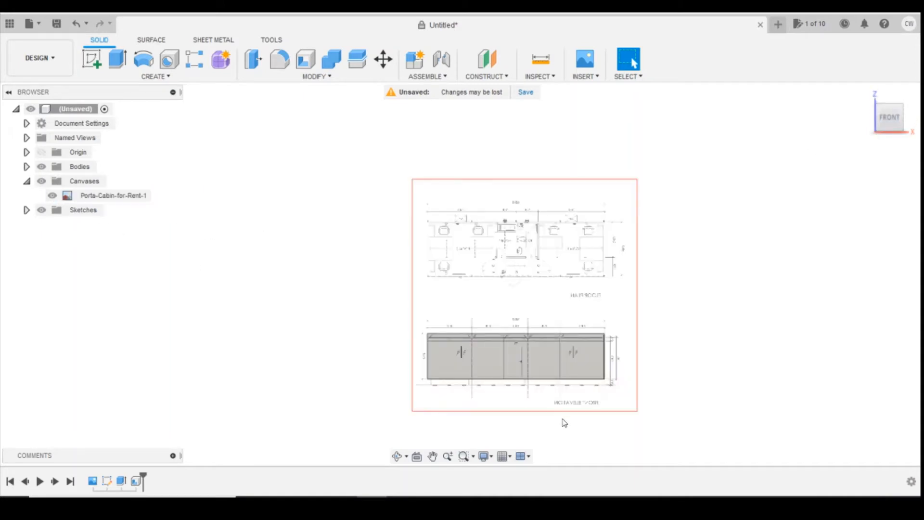
scroll(503, 378, up, 5)
scroll(424, 330, up, 3)
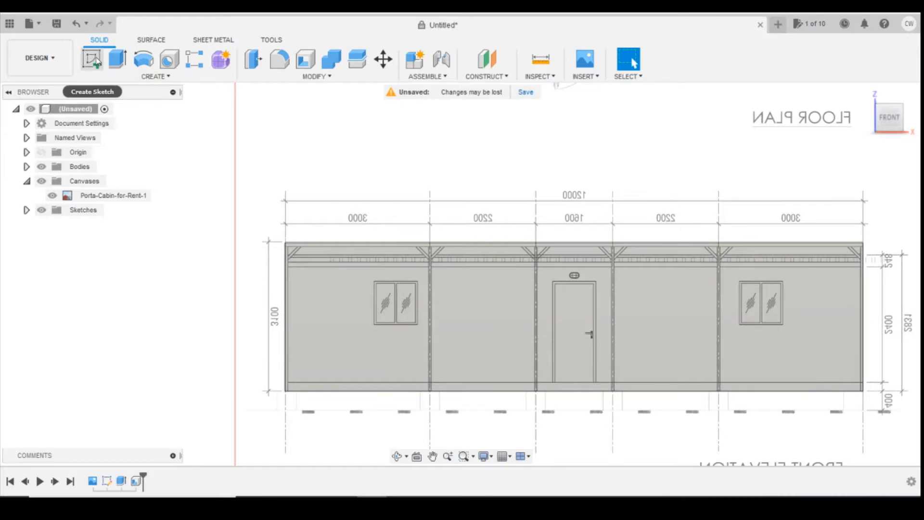
click(92, 59)
click(403, 322)
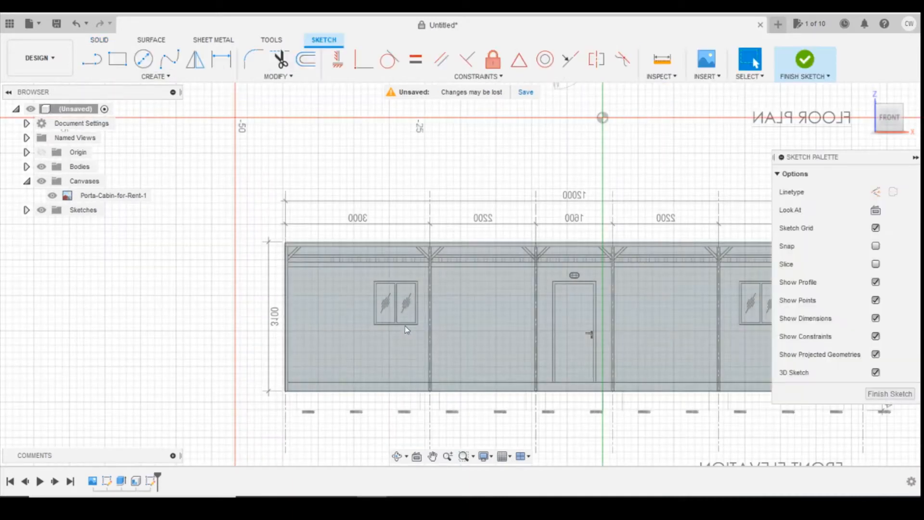
click(119, 61)
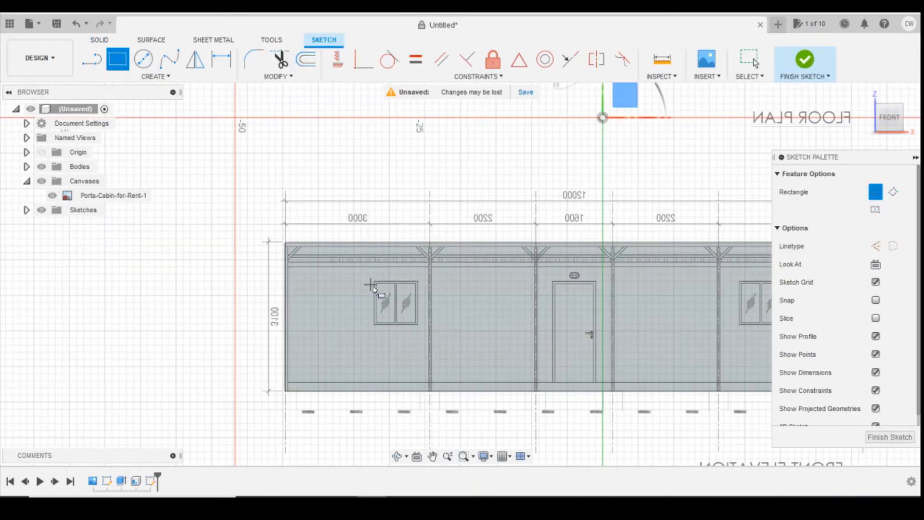
scroll(375, 284, up, 2)
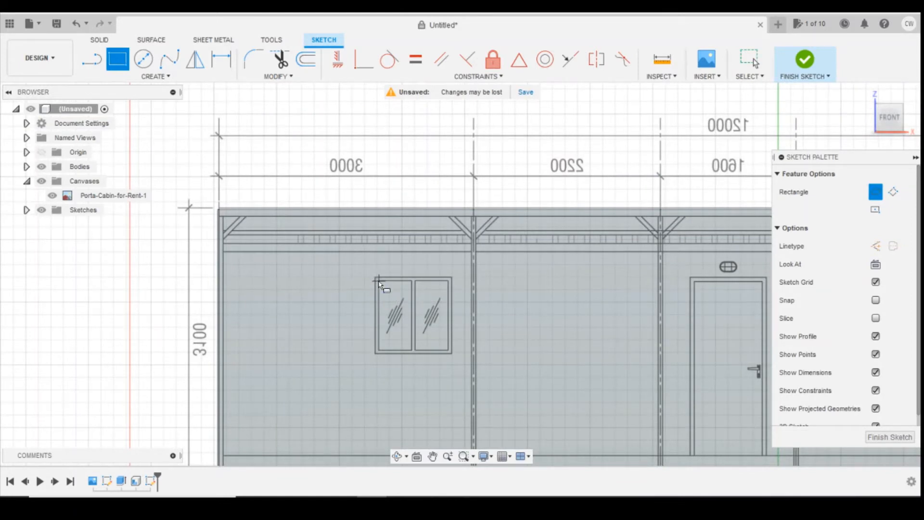
click(380, 281)
scroll(443, 350, up, 1)
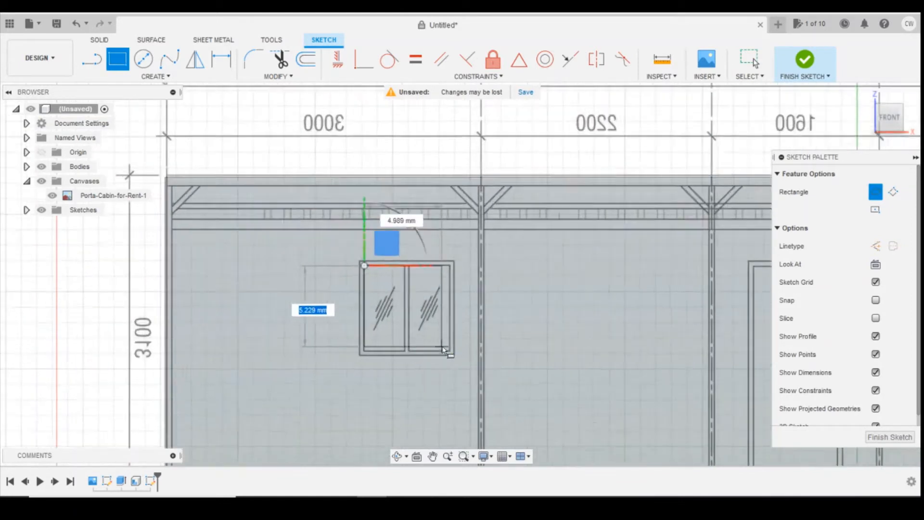
scroll(443, 350, up, 1)
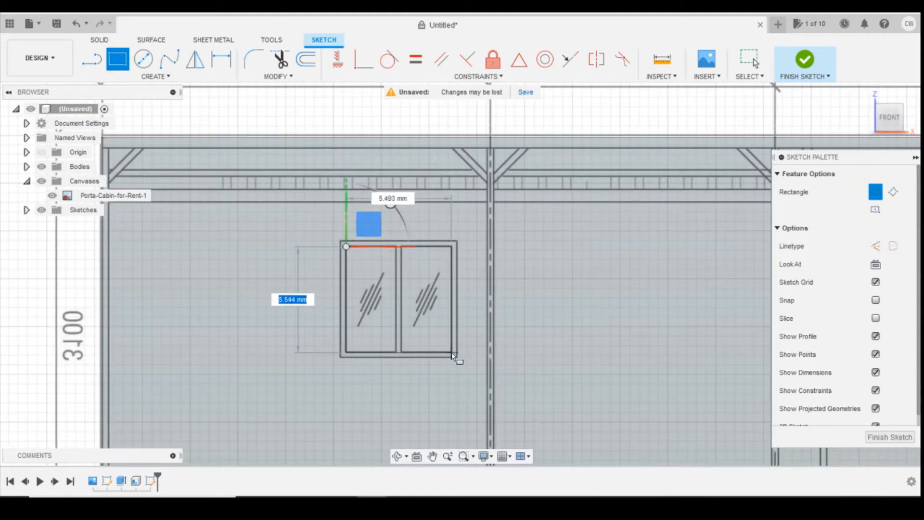
click(451, 354)
key(Escape)
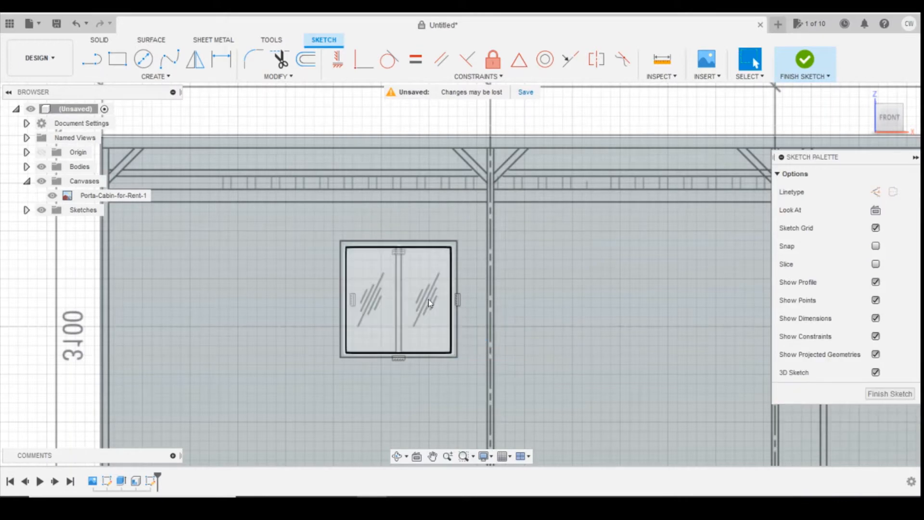
Step: Extrude the left window's rectangle into the body as a cut through the front wall
click(428, 300)
right_click(428, 299)
click(423, 333)
key(e)
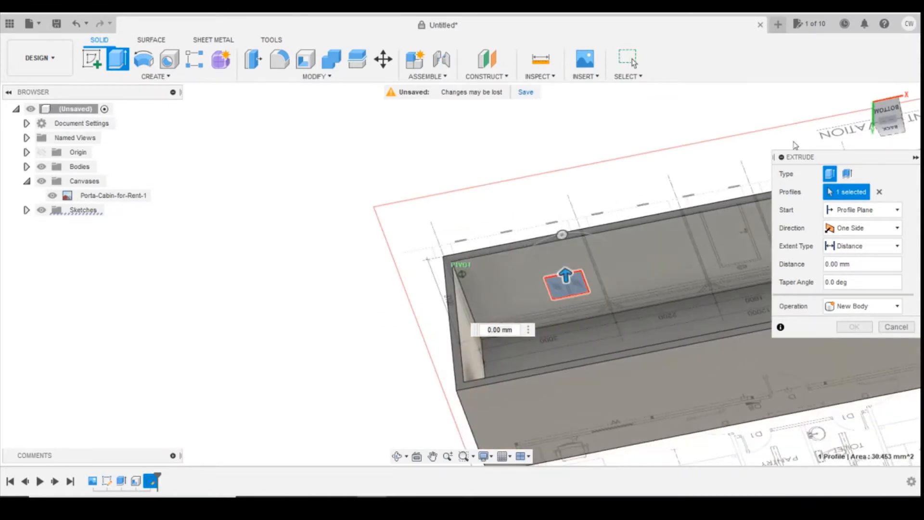
drag(562, 281, 569, 302)
click(853, 345)
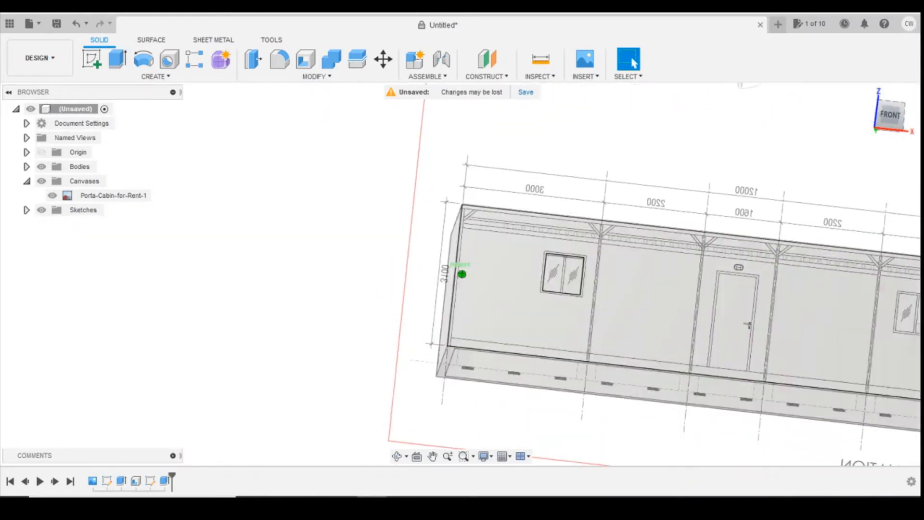
Step: Start a 2D sketch on the cabin's front face and offset the left window opening's outline outward by 0.357 mm
scroll(645, 231, up, 8)
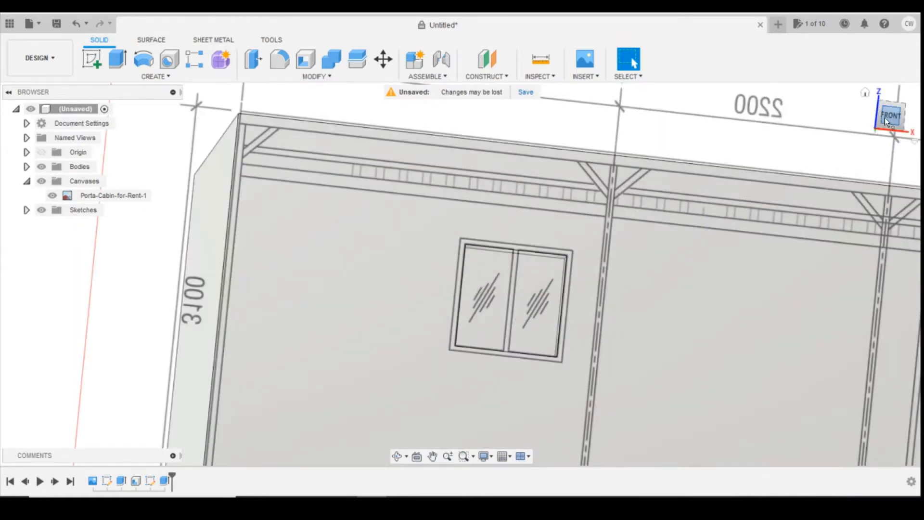
click(886, 120)
click(103, 60)
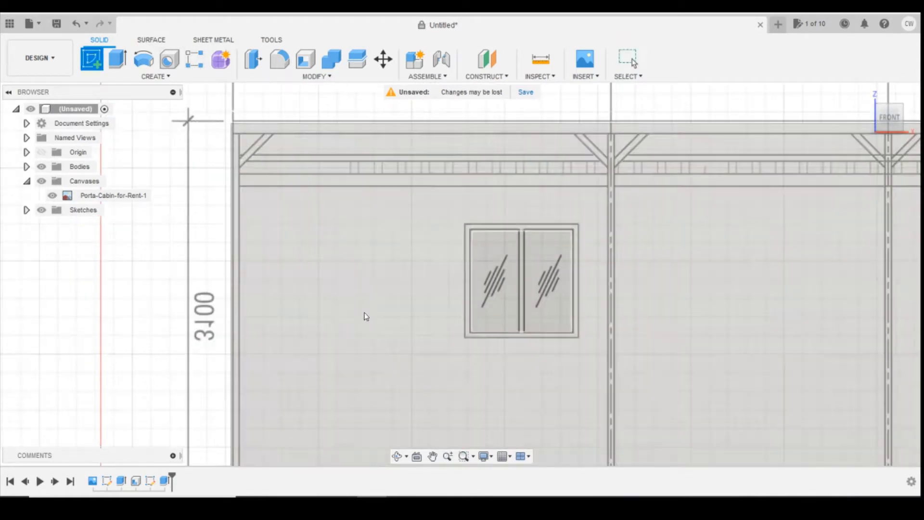
click(371, 320)
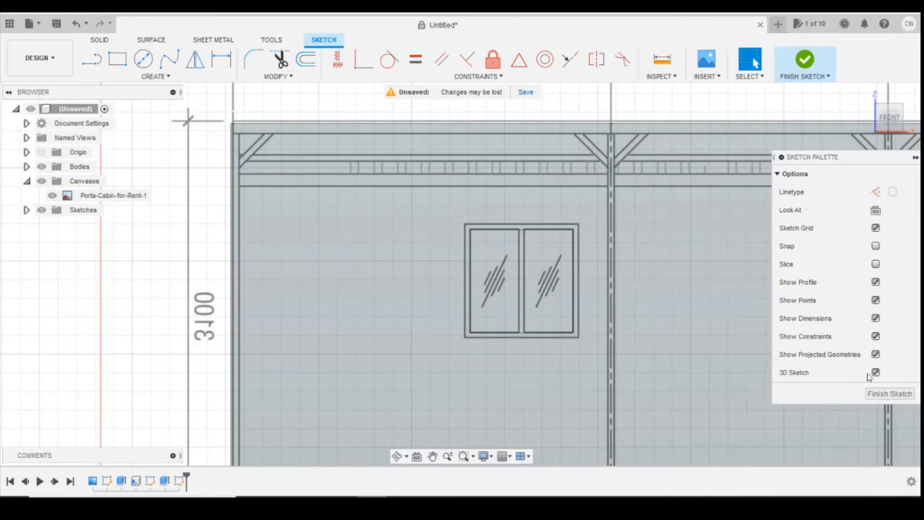
click(876, 373)
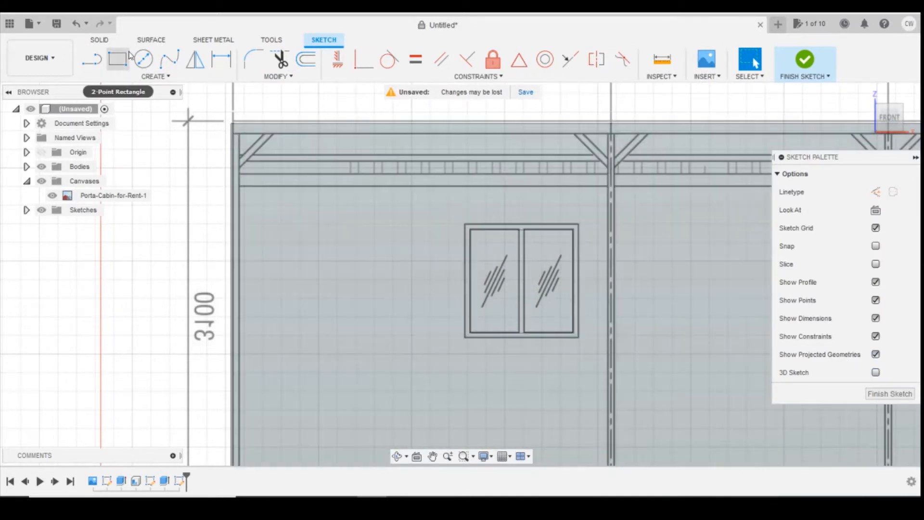
click(306, 59)
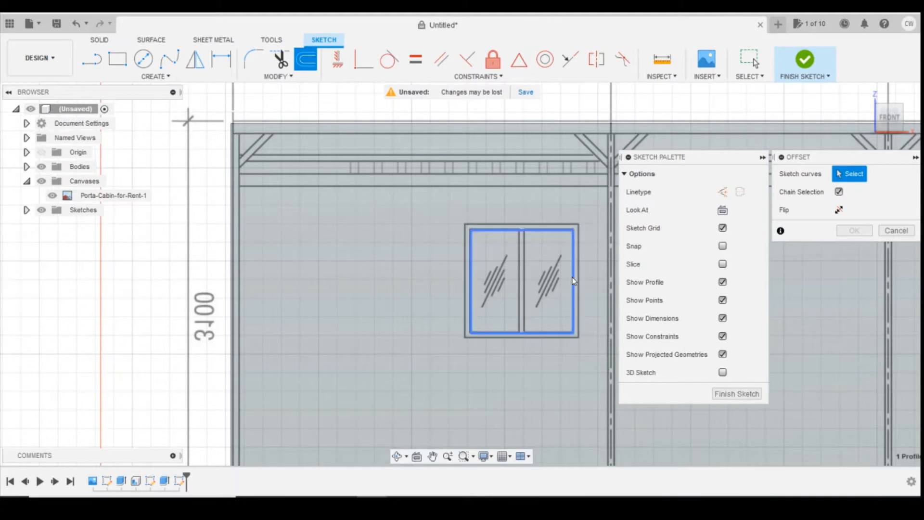
click(504, 230)
drag(507, 246, 509, 222)
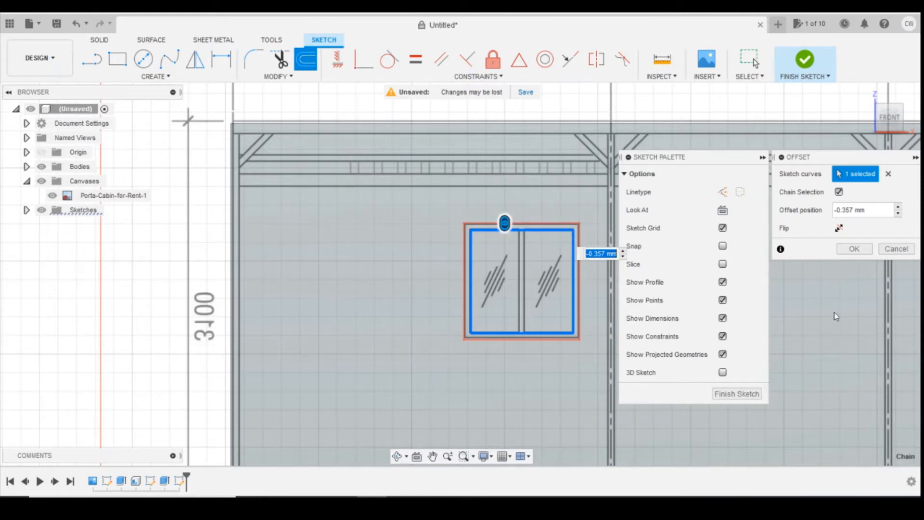
click(854, 248)
Step: Extrude the narrow ring around the left window opening outward from the wall as the window frame
scroll(573, 336, up, 5)
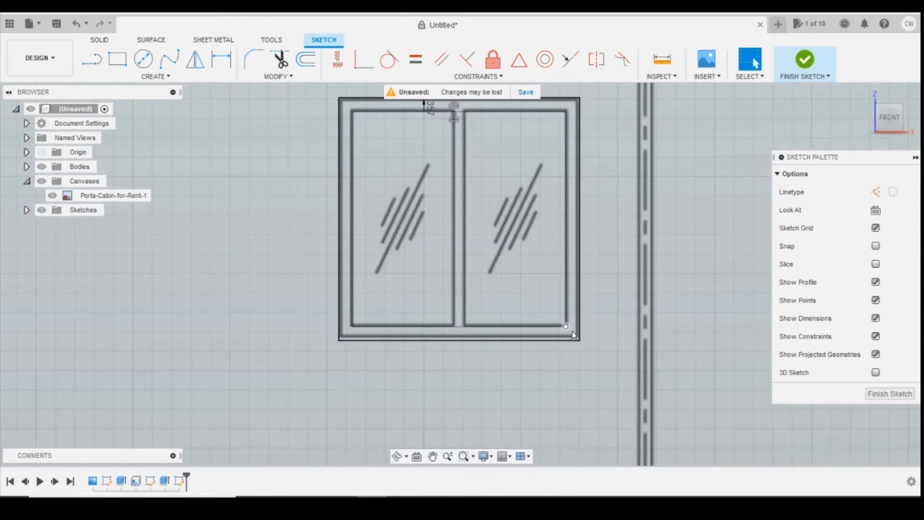
click(575, 336)
right_click(575, 336)
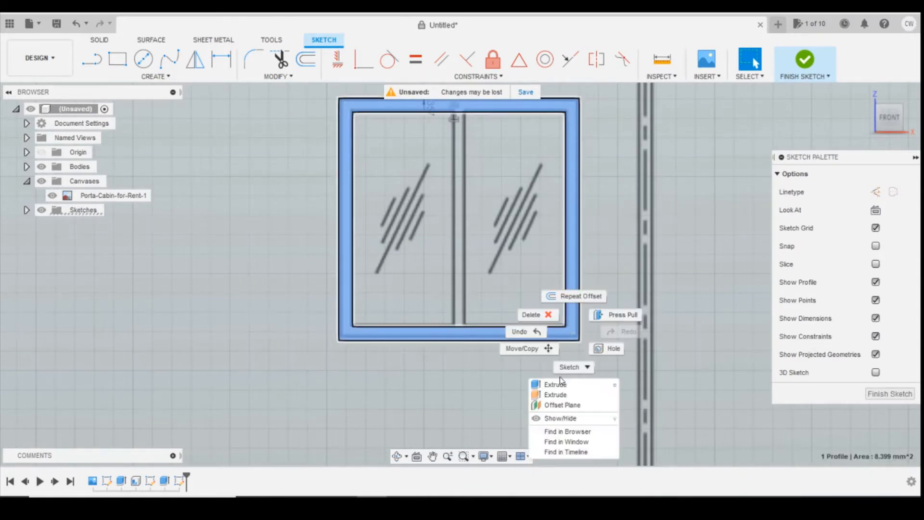
click(556, 386)
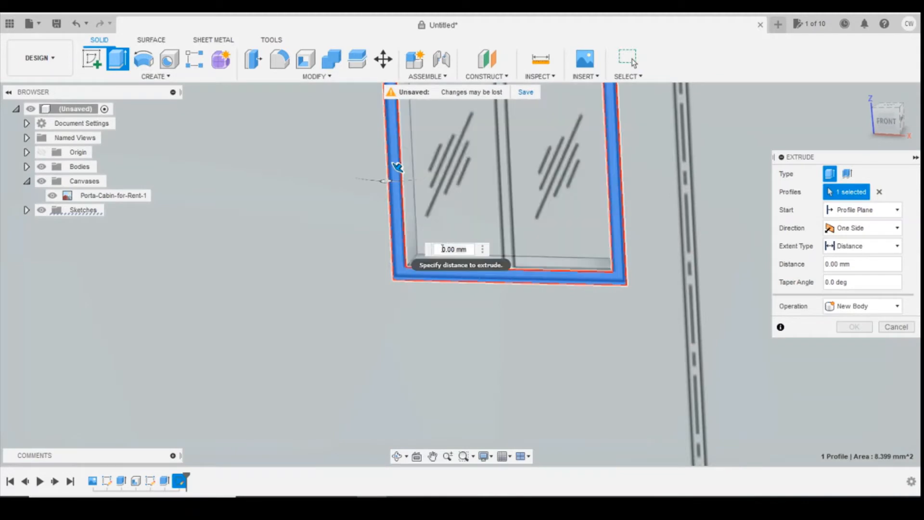
key(Return)
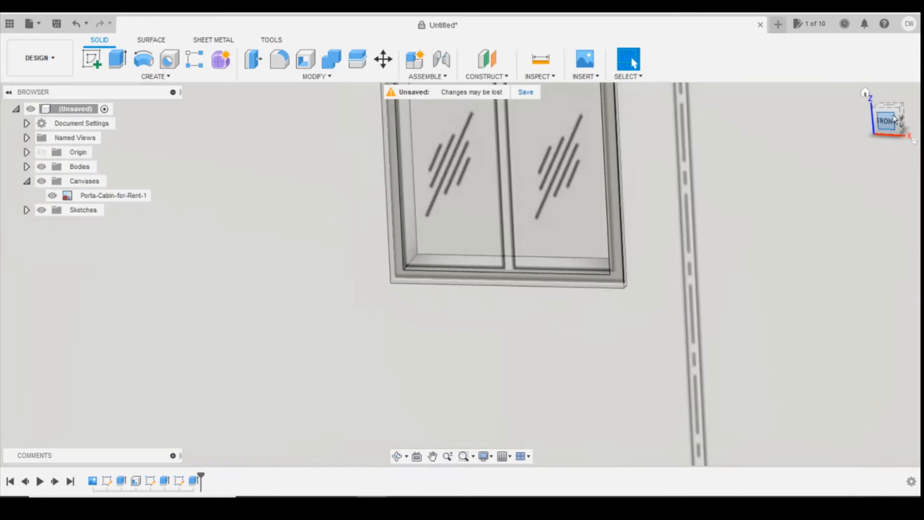
Step: Start a new sketch on the front face of the left window's extruded frame
click(890, 121)
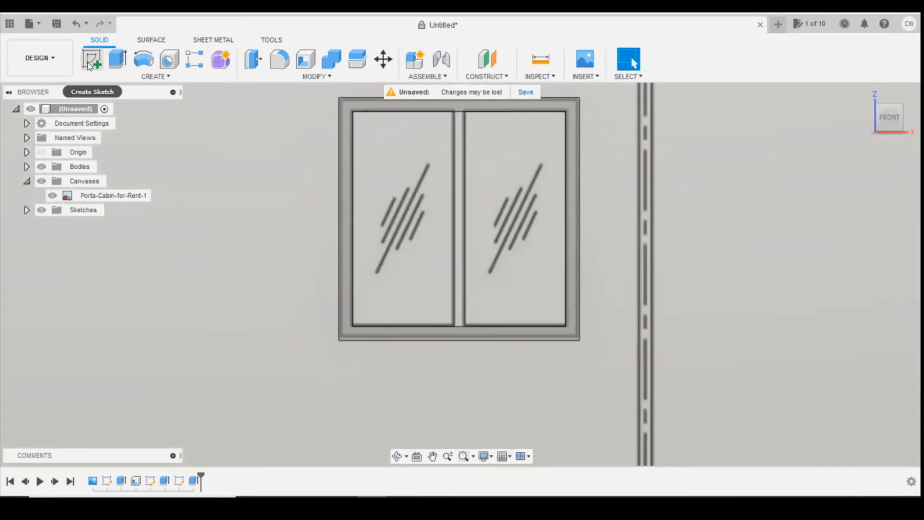
click(91, 59)
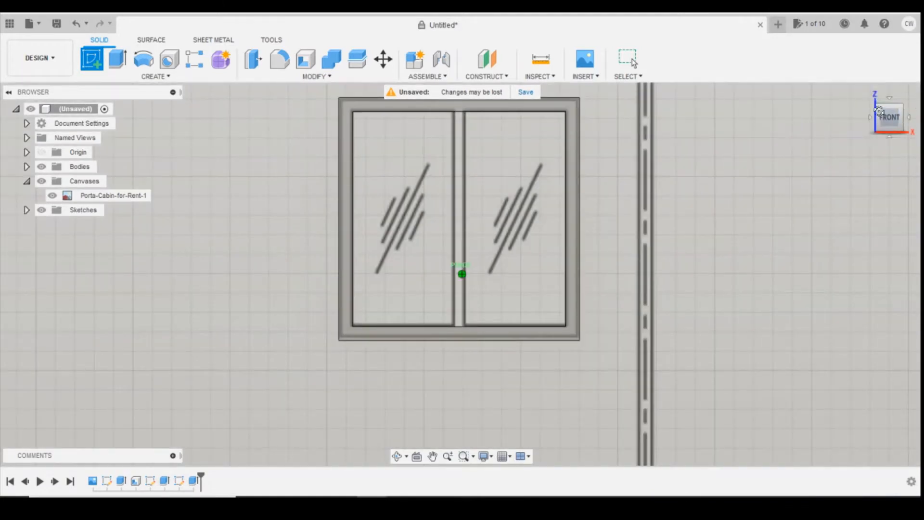
drag(880, 111, 872, 103)
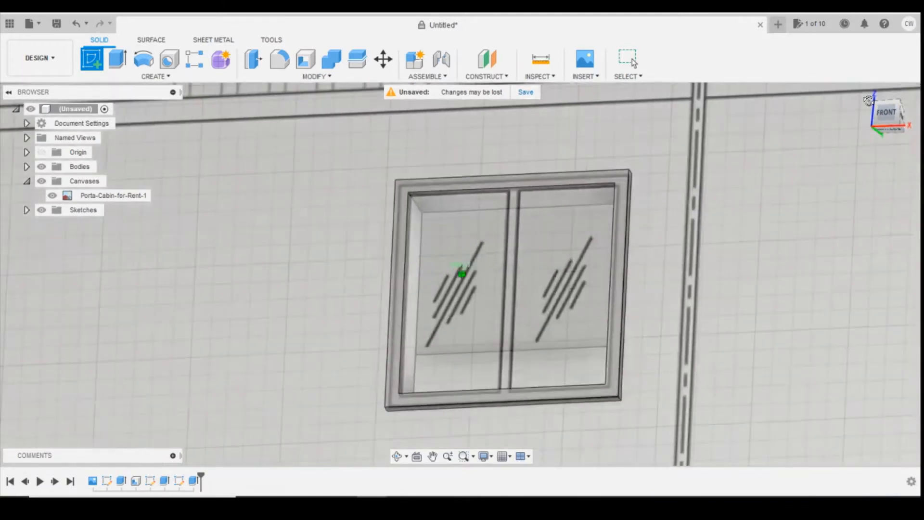
click(111, 65)
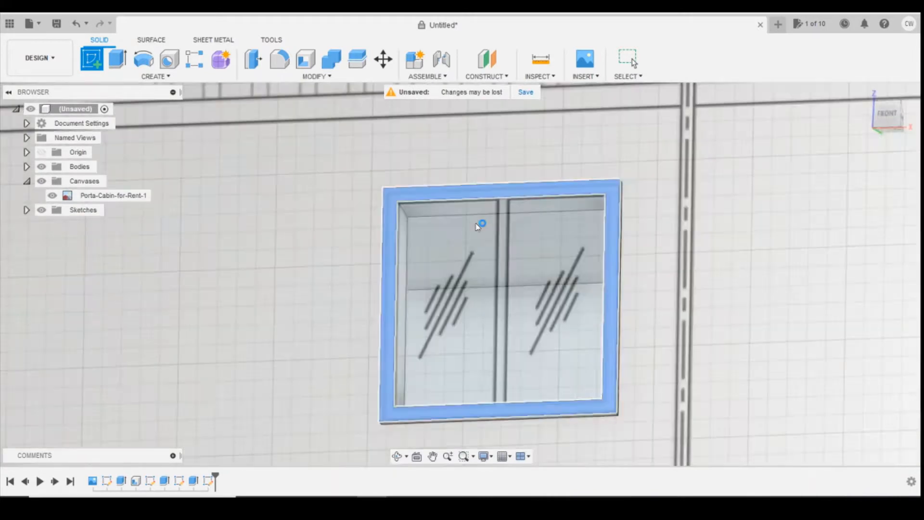
click(478, 226)
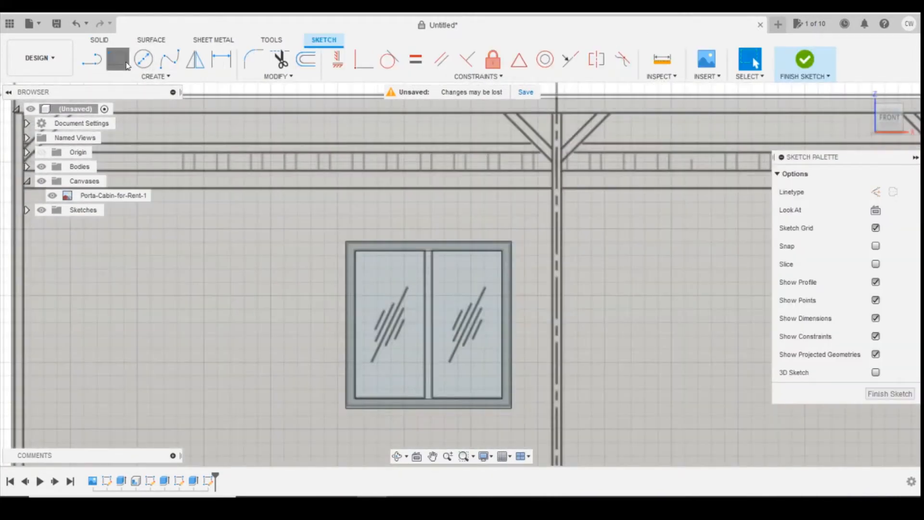
click(126, 64)
scroll(423, 270, up, 3)
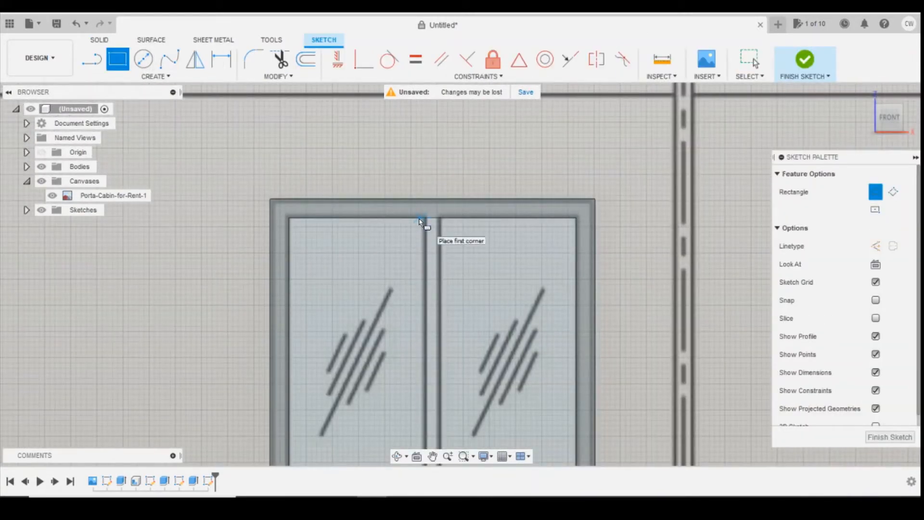
click(422, 221)
scroll(450, 270, down, 3)
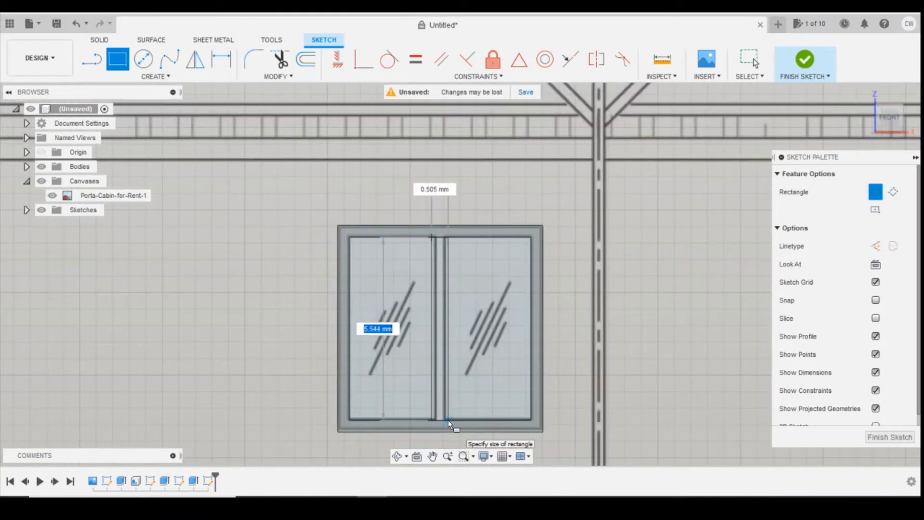
text(0)
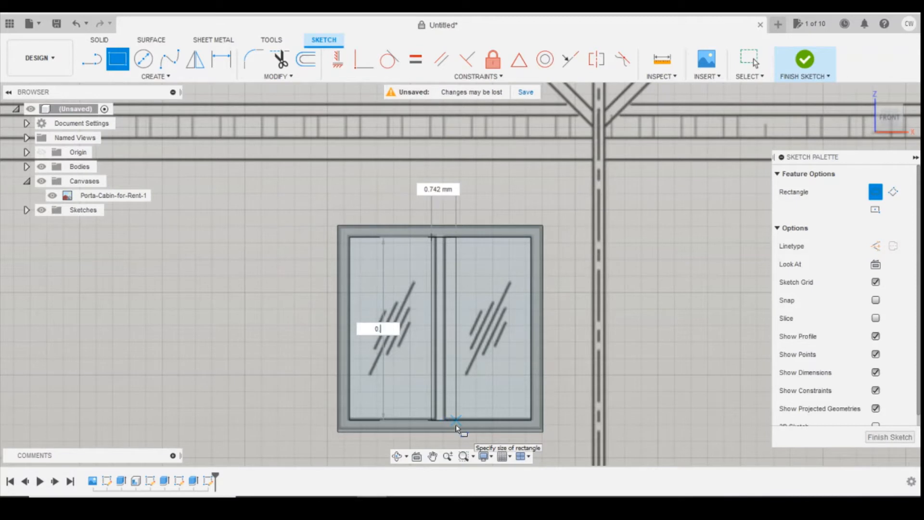
text(.5)
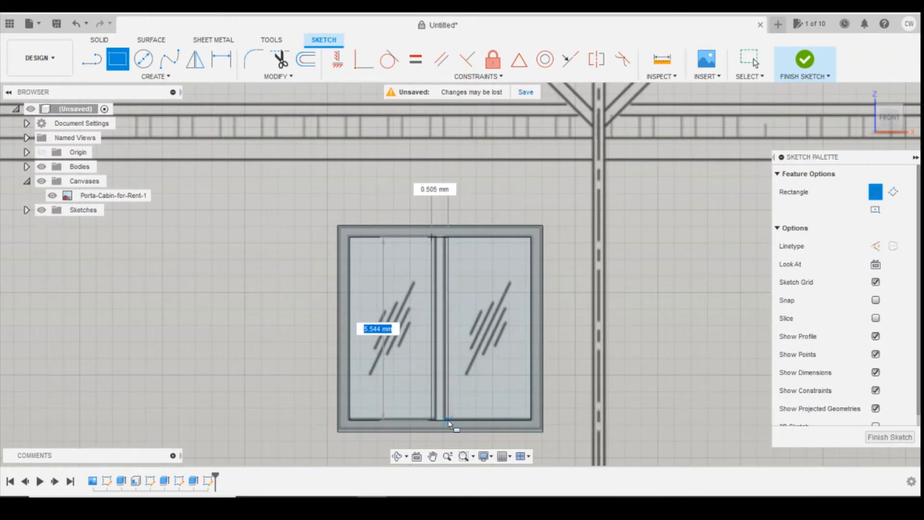
key(BackSpace)
key(Escape)
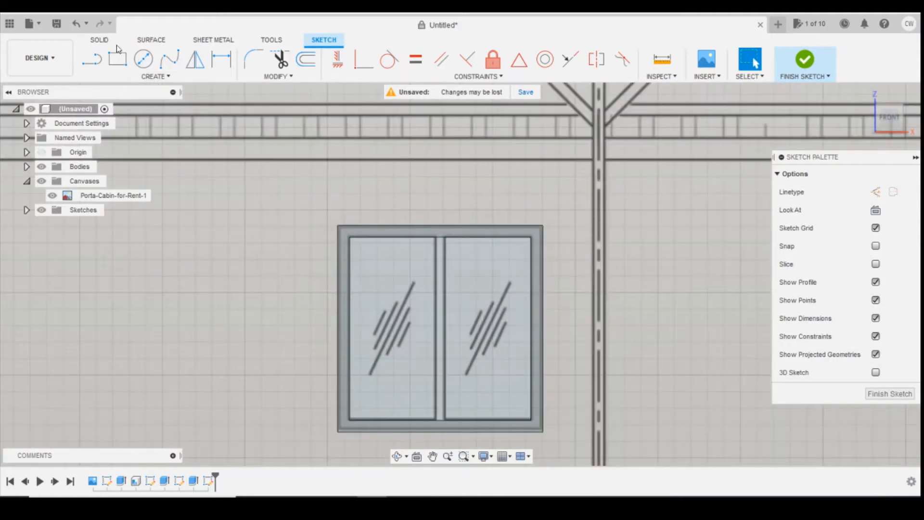
Step: Sketch a two-point rectangle 0.5 mm wide and about 5.5 mm tall over the window's centre bar, spanning the frame's inner top and bottom edges
click(117, 57)
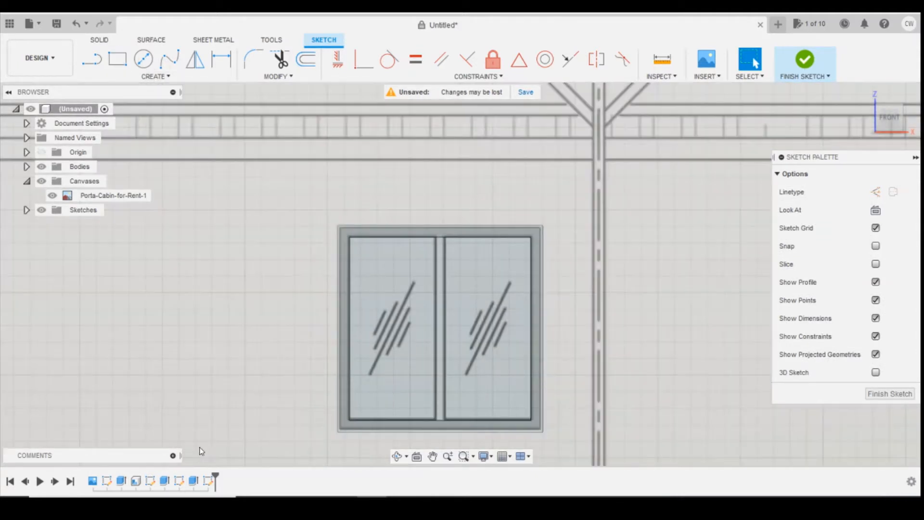
click(431, 238)
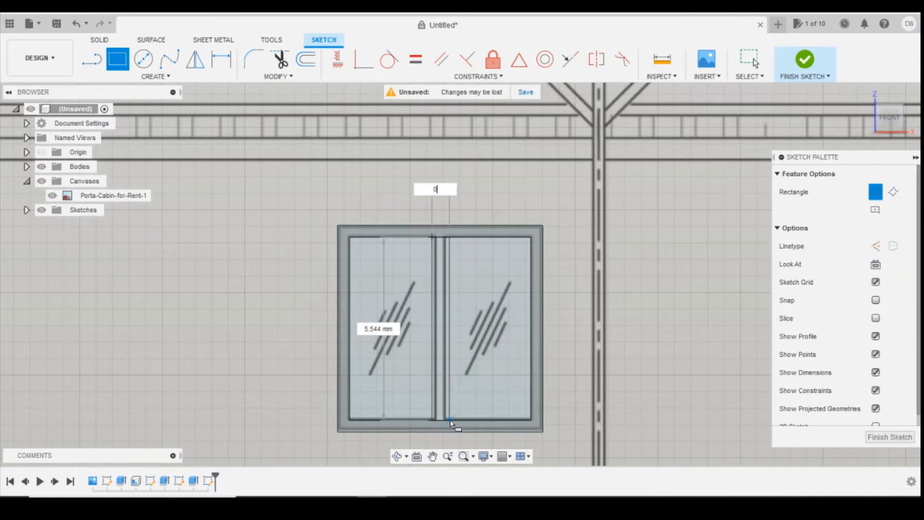
text(0.5)
key(Tab)
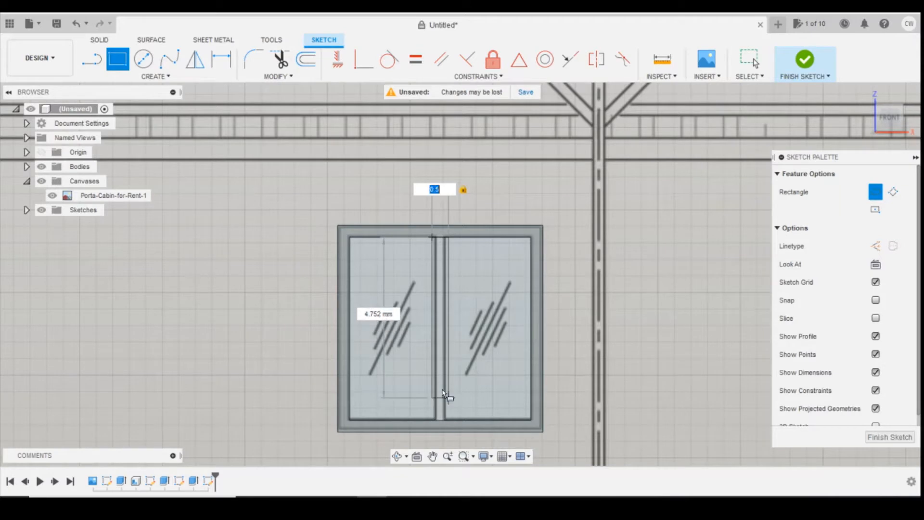
key(Tab)
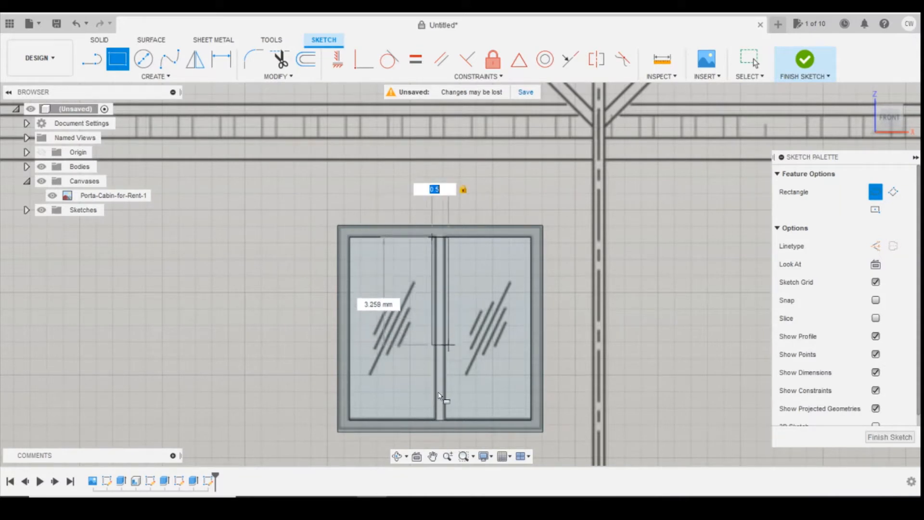
click(439, 329)
click(433, 237)
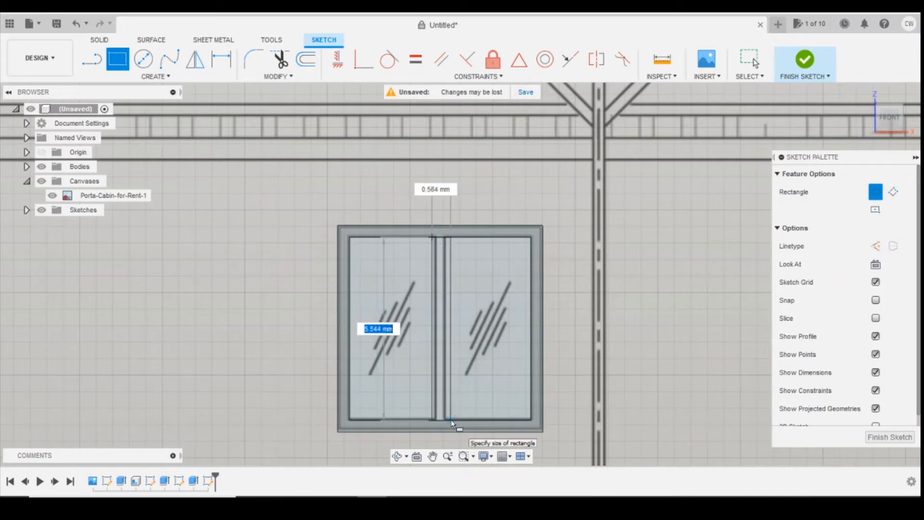
key(Tab)
text(0)
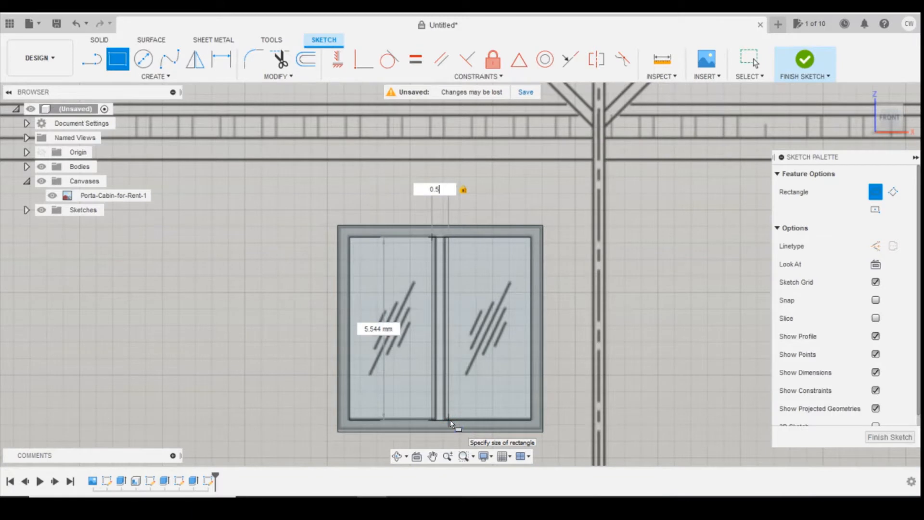
key(Return)
scroll(458, 344, up, 3)
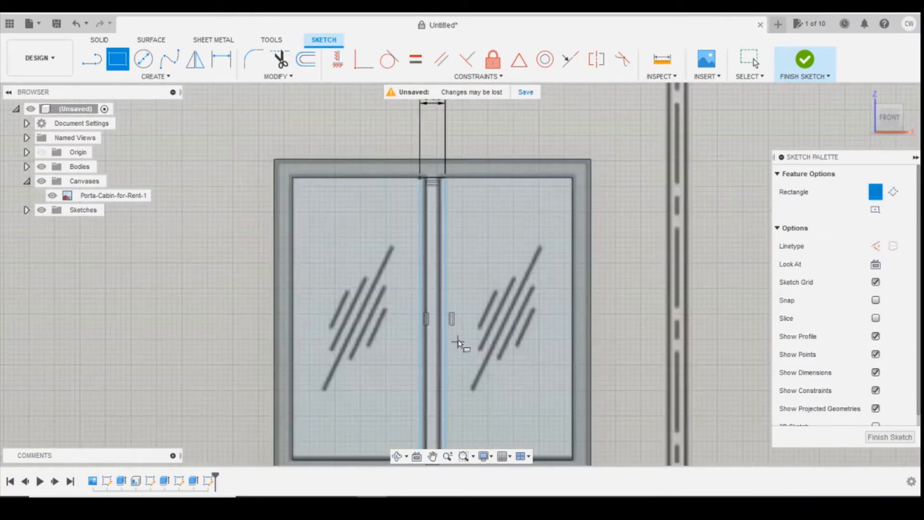
Step: Apply a midpoint constraint between the frame's inner top edge and the top line of the centre bar rectangle
key(Escape)
click(448, 316)
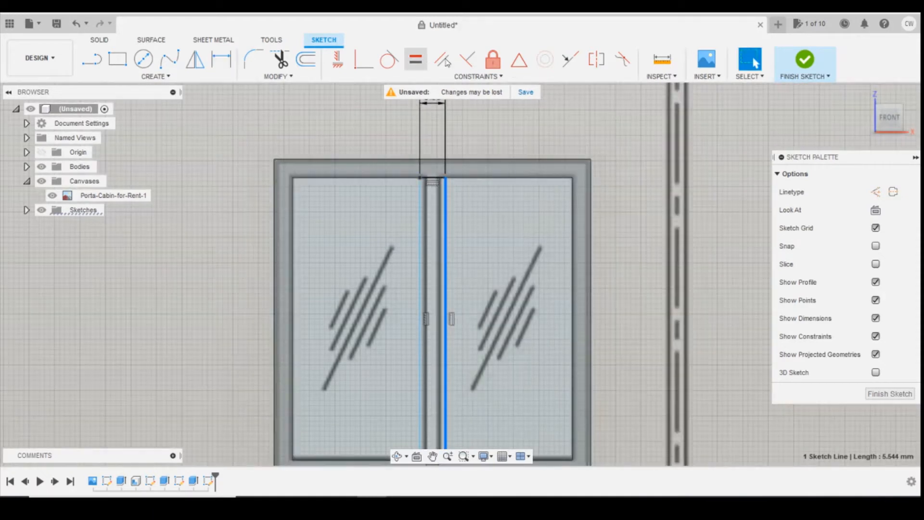
click(519, 66)
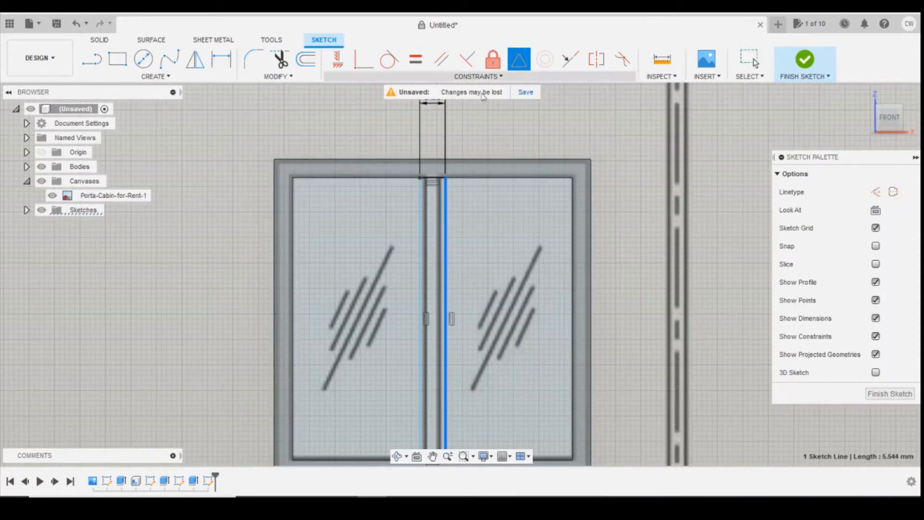
click(435, 179)
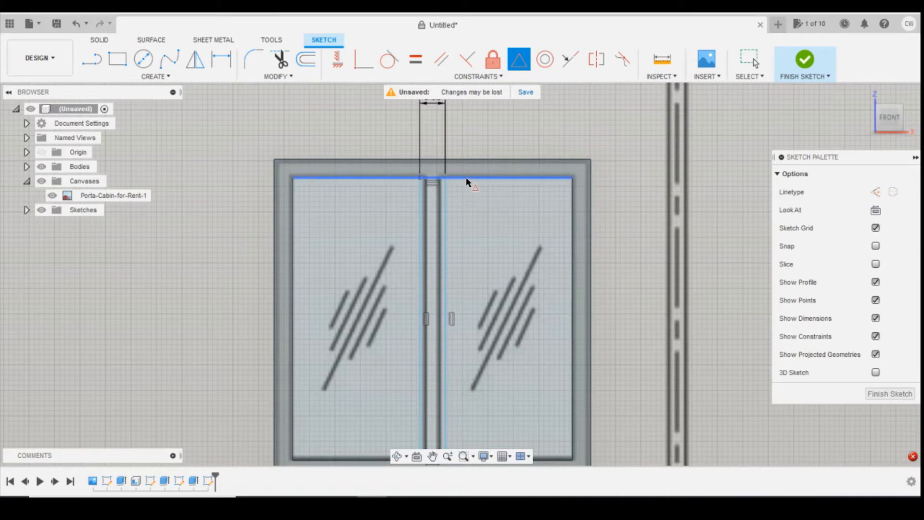
click(457, 179)
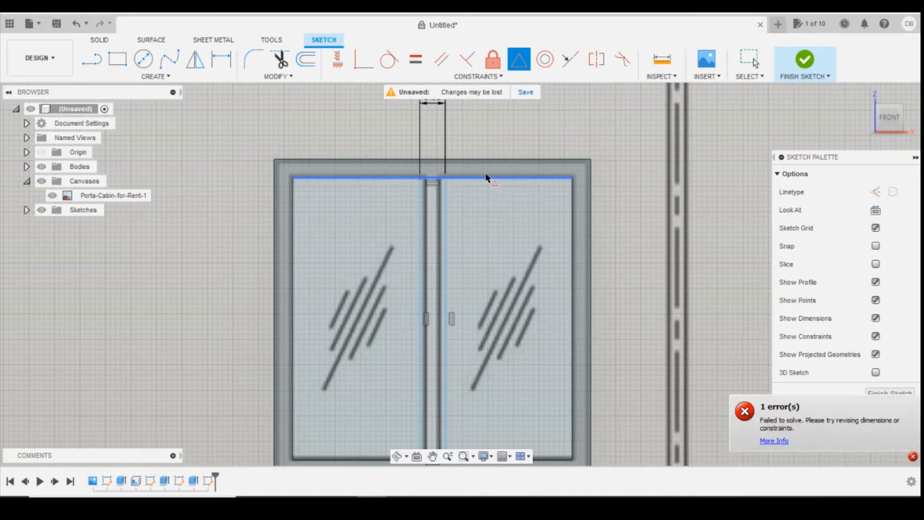
click(464, 179)
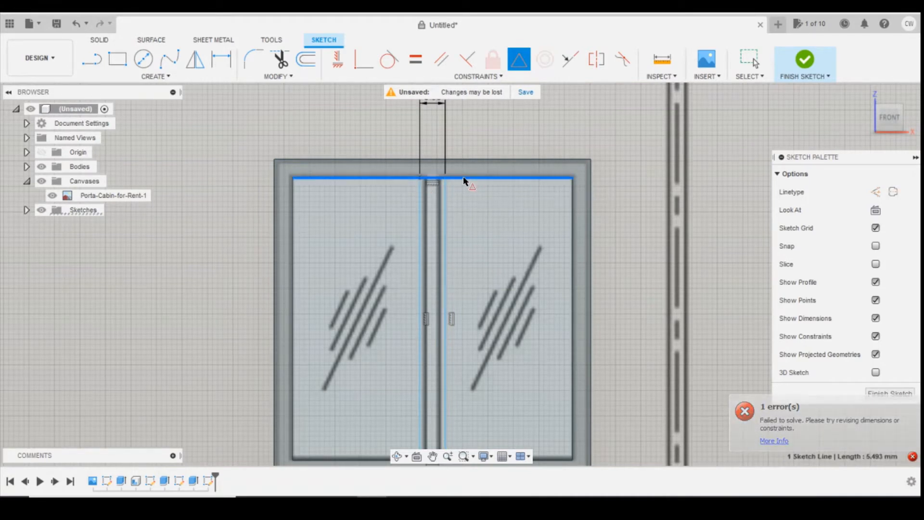
click(430, 178)
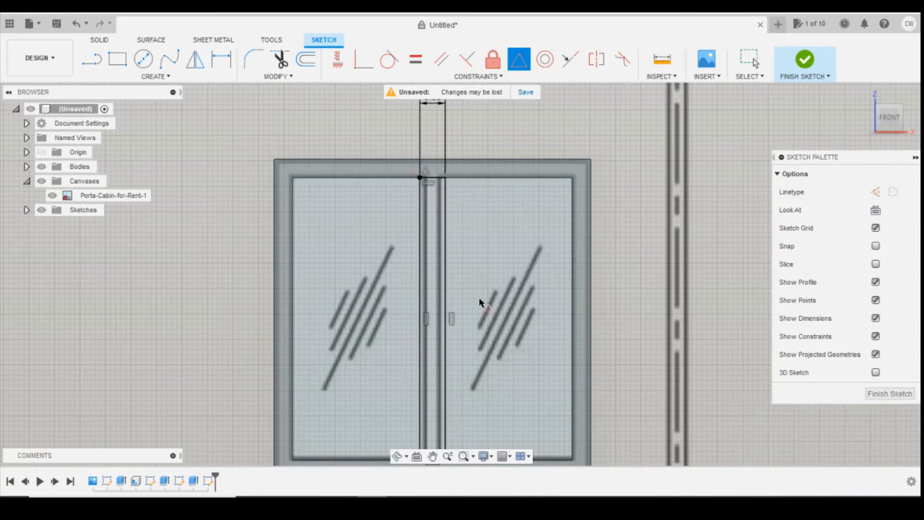
Step: Dimension the height of the centre bar rectangle in the left window's sketch
scroll(372, 250, down, 3)
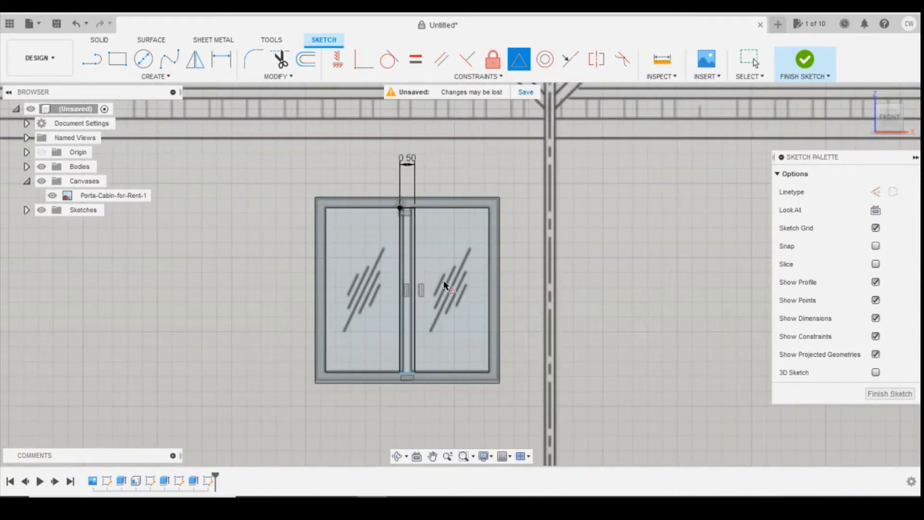
scroll(444, 285, up, 3)
key(d)
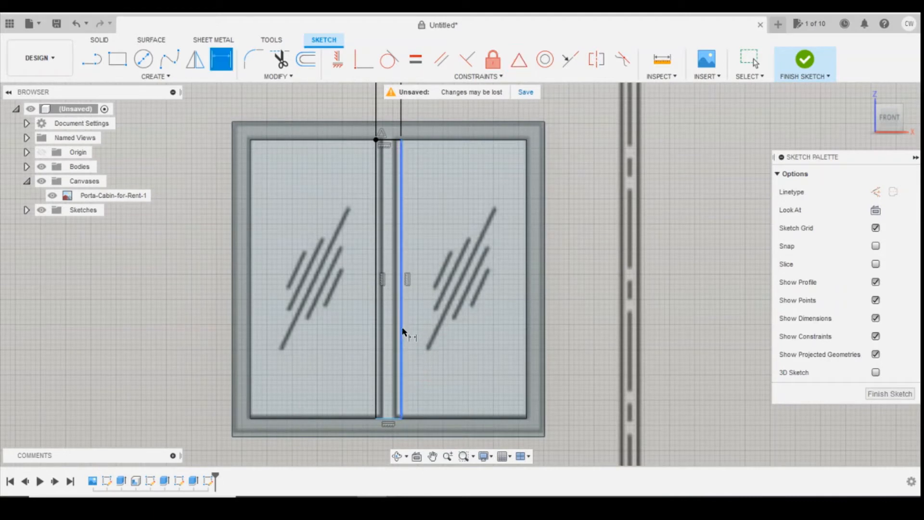
click(454, 323)
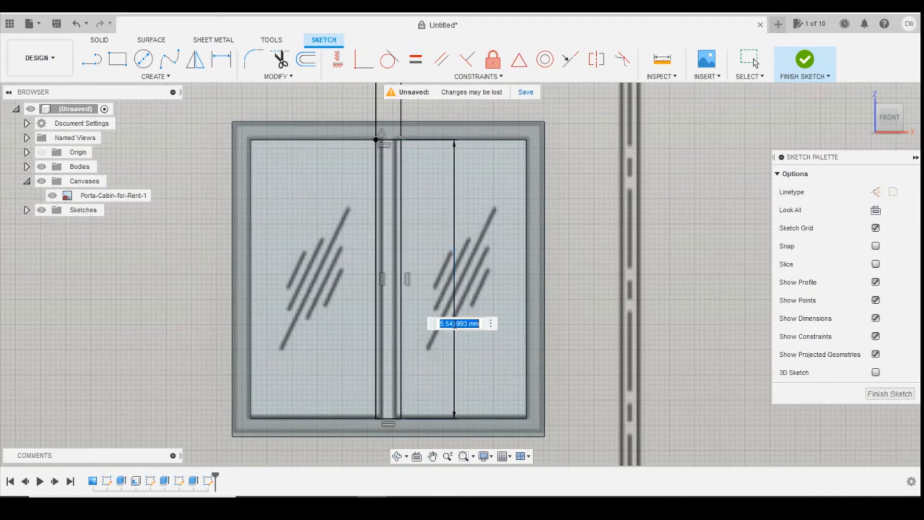
key(Return)
key(Escape)
Step: Extrude the centre bar profile by -0.60 mm into the window opening and join it to the body
click(392, 290)
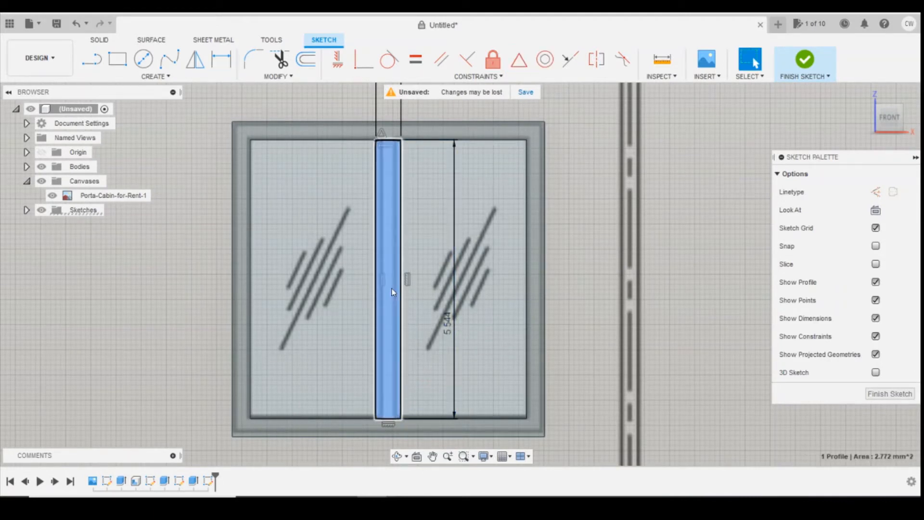
right_click(391, 290)
click(389, 341)
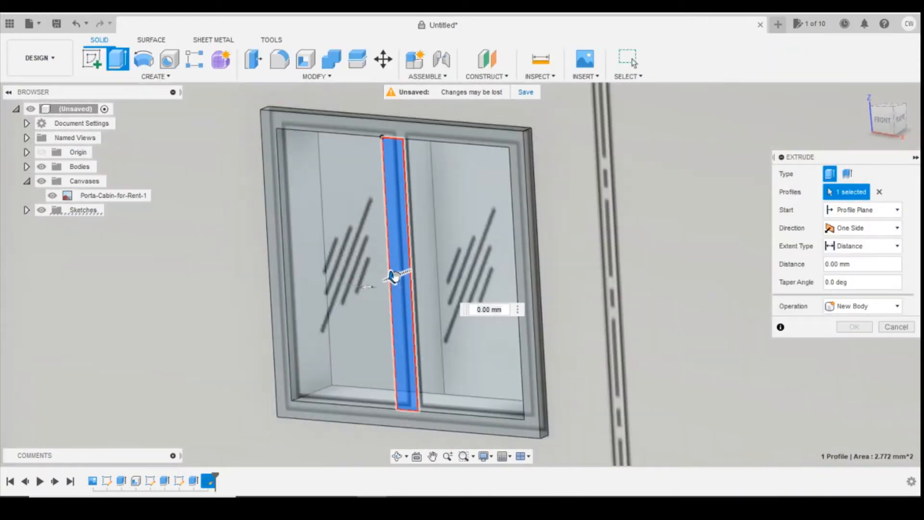
mouse_move(398, 274)
mouse_down()
mouse_move(412, 264)
mouse_move(406, 269)
mouse_up()
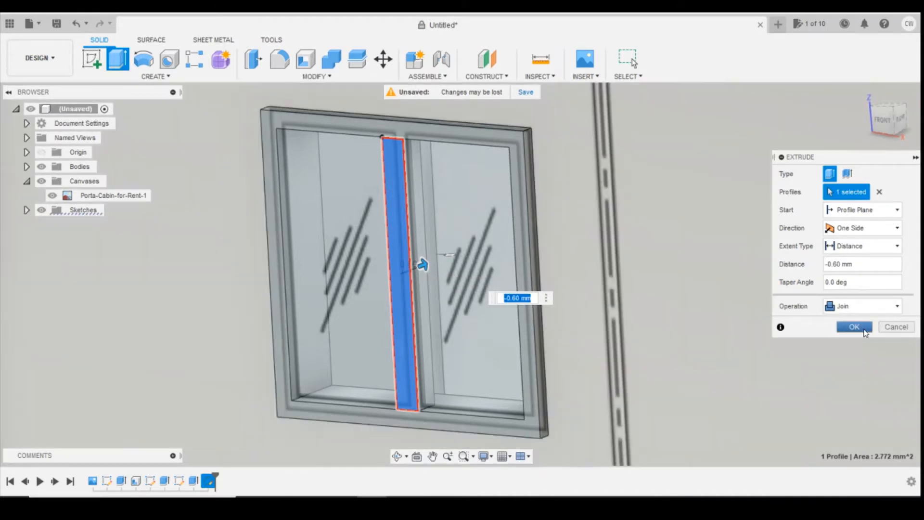
click(855, 327)
Step: Set up a rectangular pattern of features containing the left window's three extrusions: opening, frame and centre bar
scroll(755, 181, down, 3)
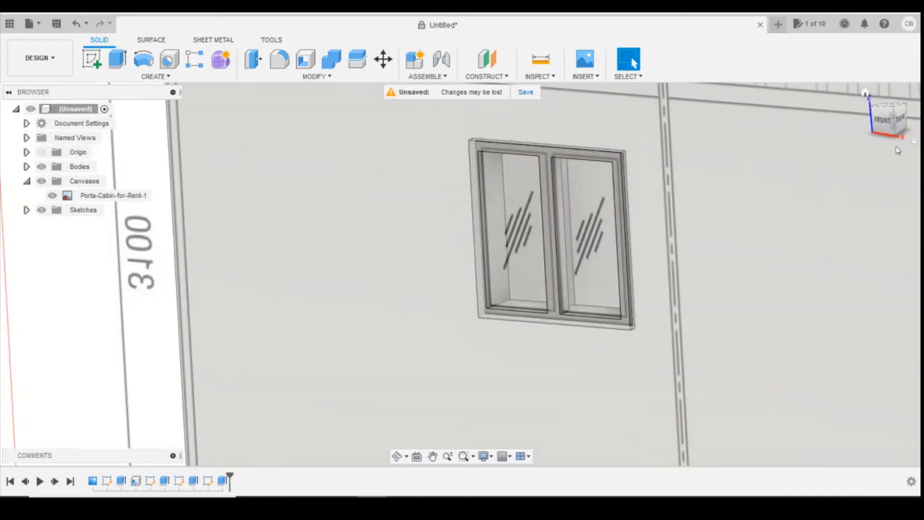
click(883, 120)
scroll(414, 256, down, 2)
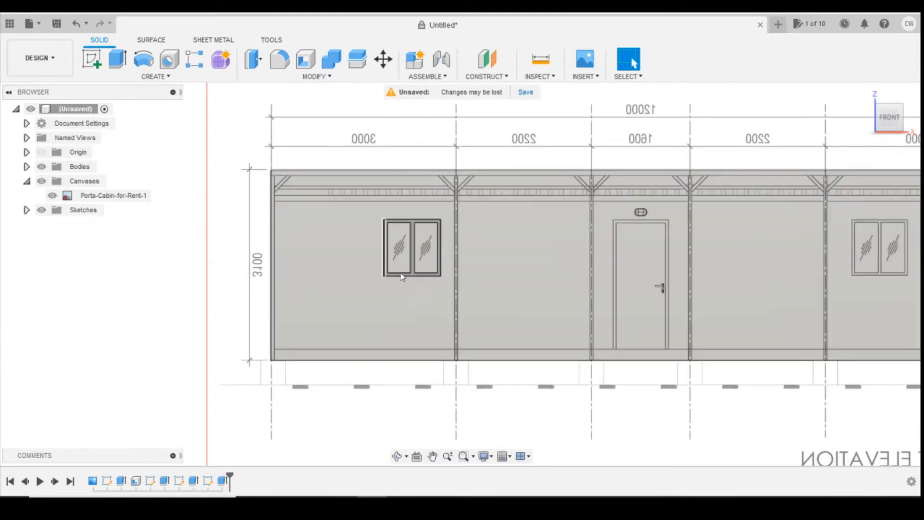
click(202, 67)
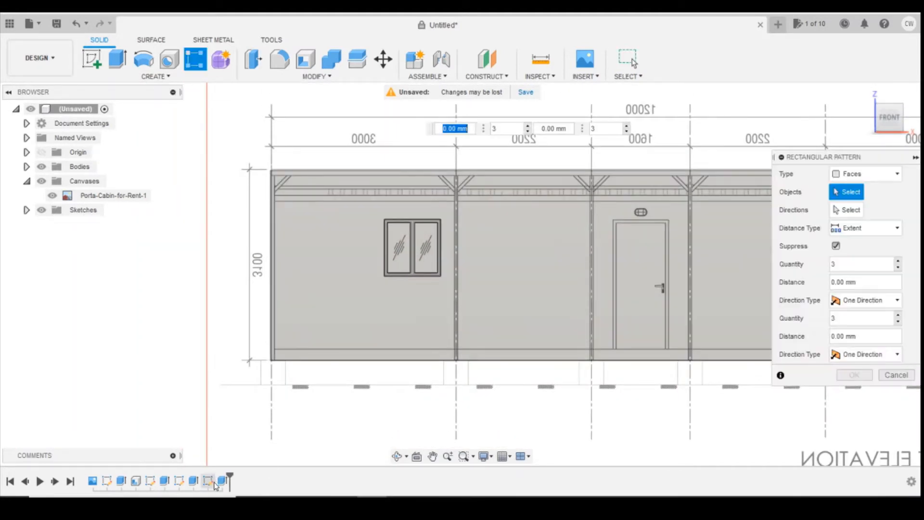
click(864, 174)
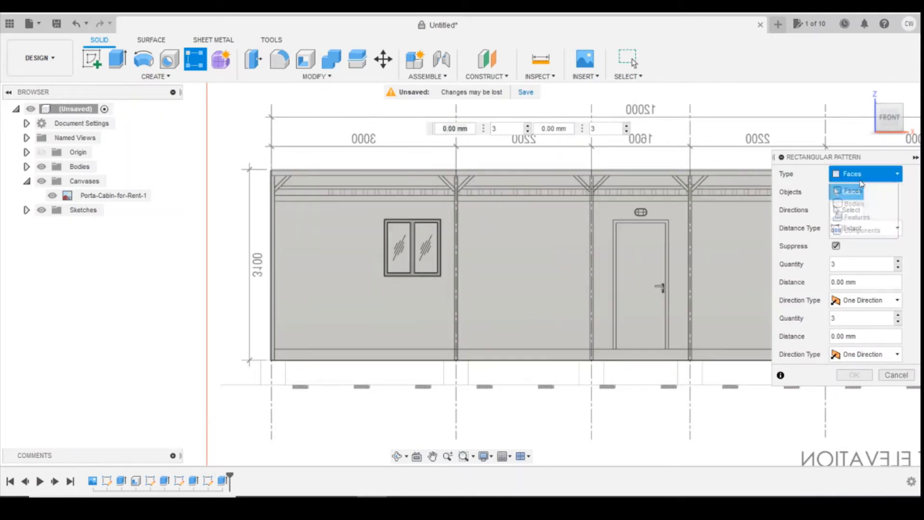
click(857, 217)
click(222, 481)
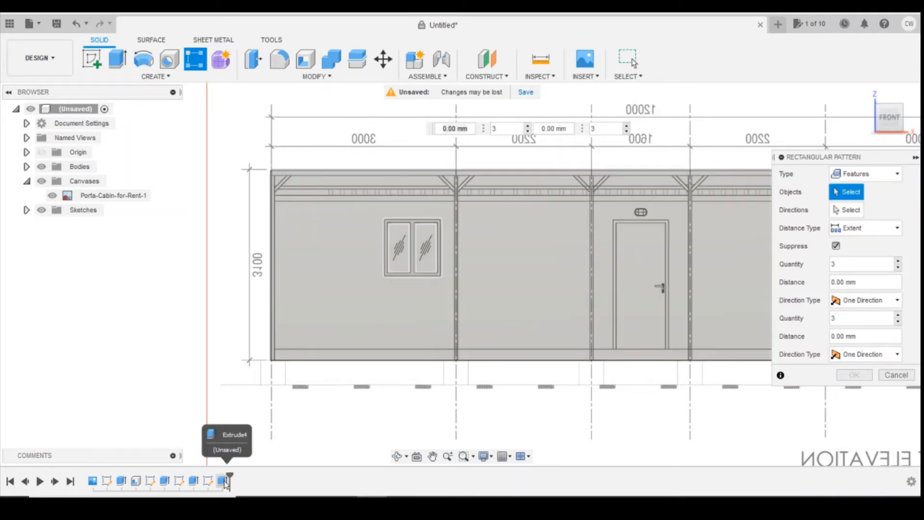
click(193, 481)
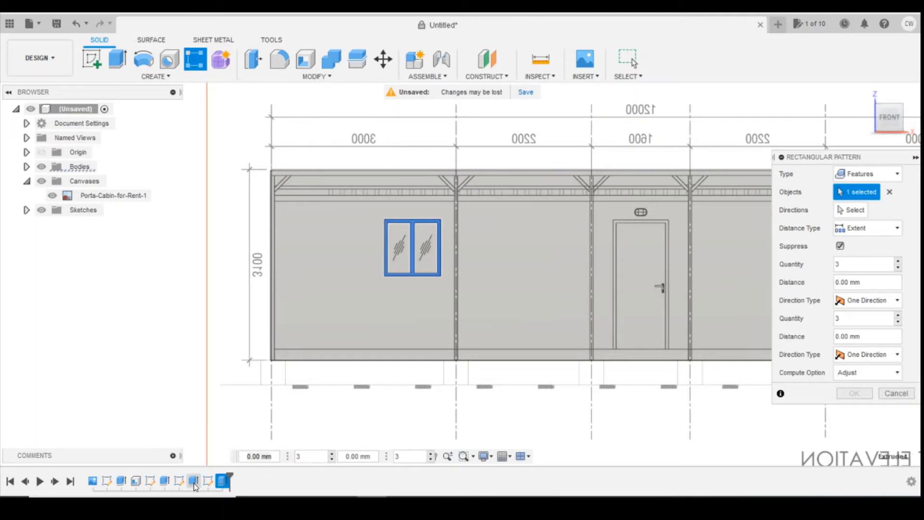
click(164, 481)
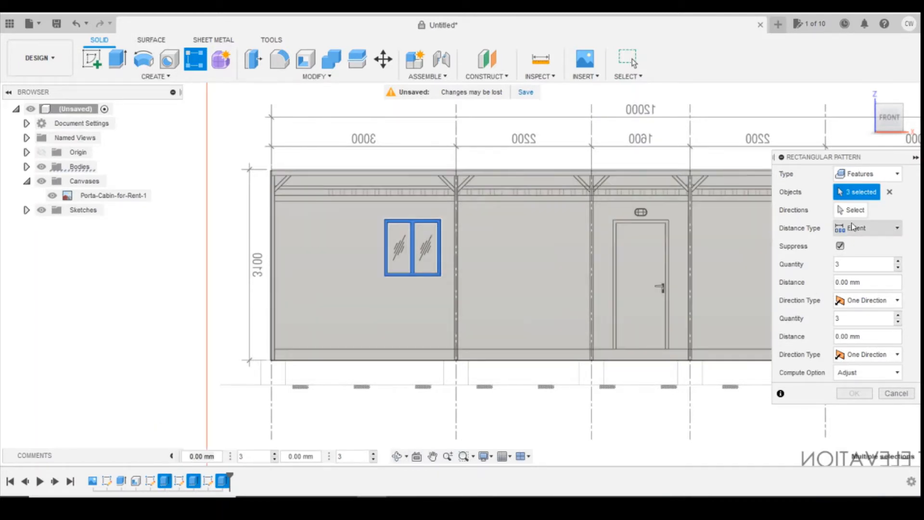
Step: Pattern the window features along the cabin's bottom front edge with quantity 2 and an extent distance of 51.45 mm
click(851, 210)
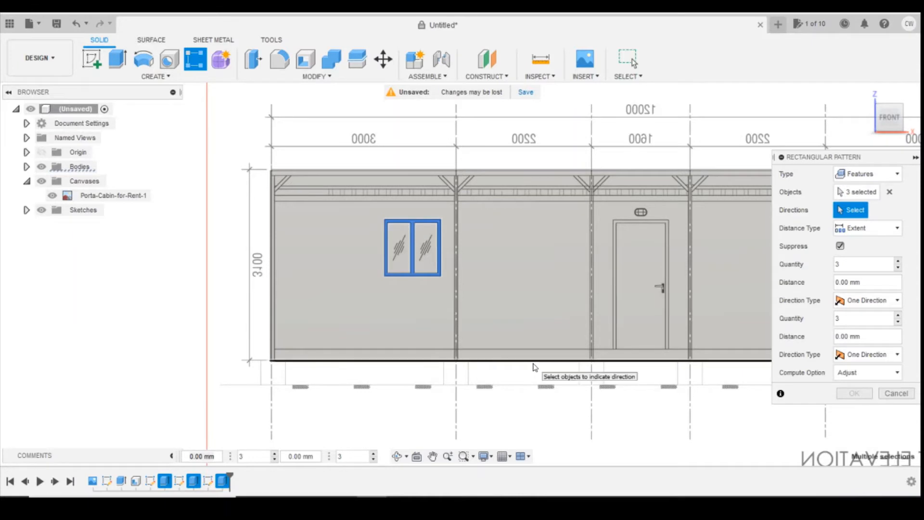
click(535, 367)
scroll(381, 260, down, 3)
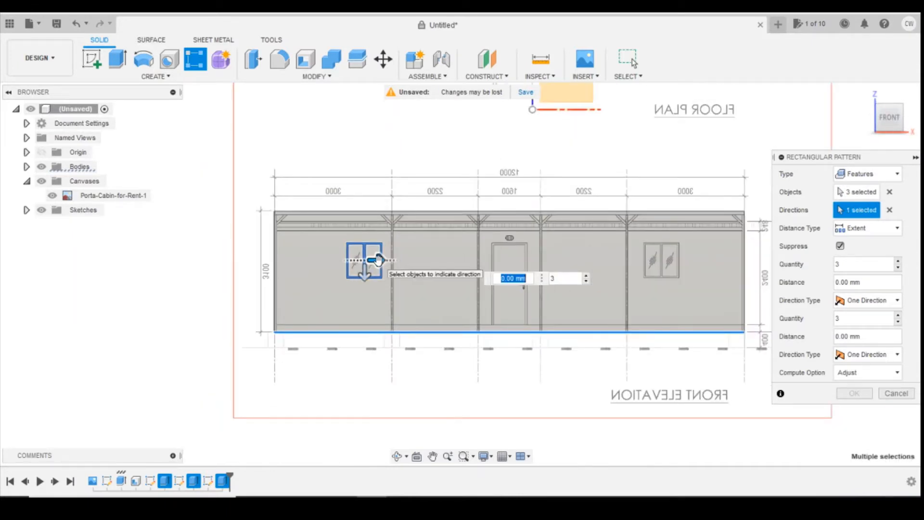
drag(389, 266, 641, 242)
click(636, 293)
scroll(675, 274, up, 3)
scroll(676, 274, up, 2)
scroll(666, 251, up, 3)
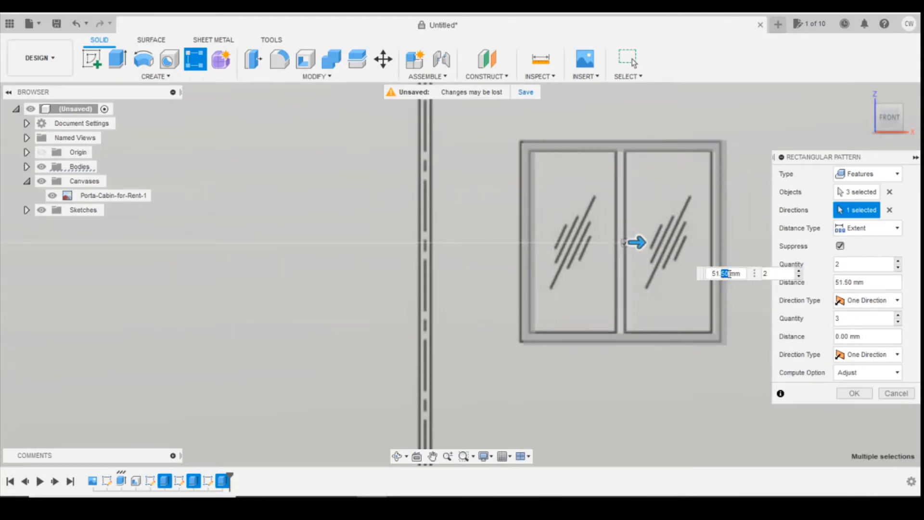
key(Return)
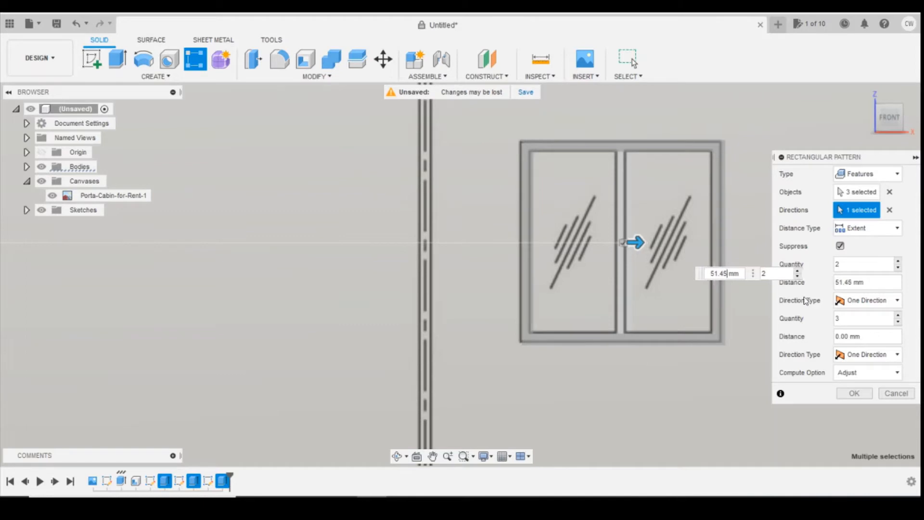
click(855, 393)
Step: Hide the drawing canvas and examine both windows on the cabin's front wall
scroll(730, 324, down, 5)
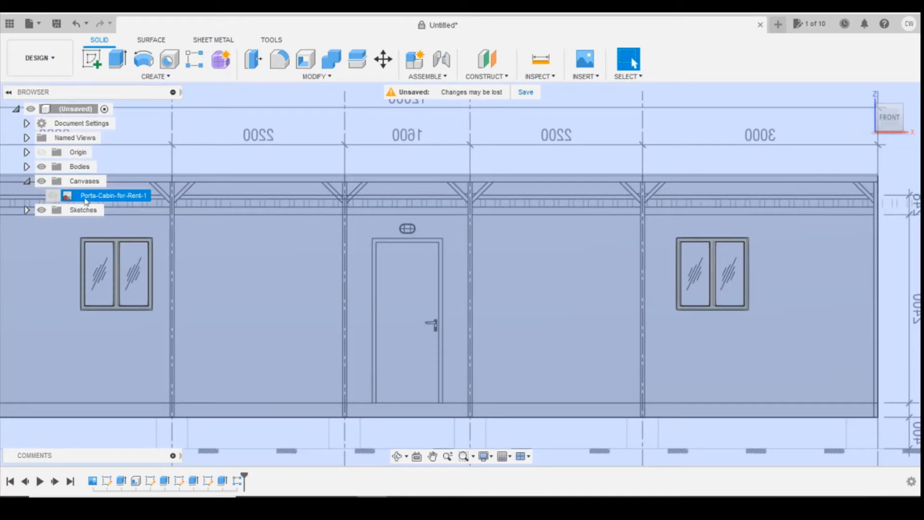
click(52, 195)
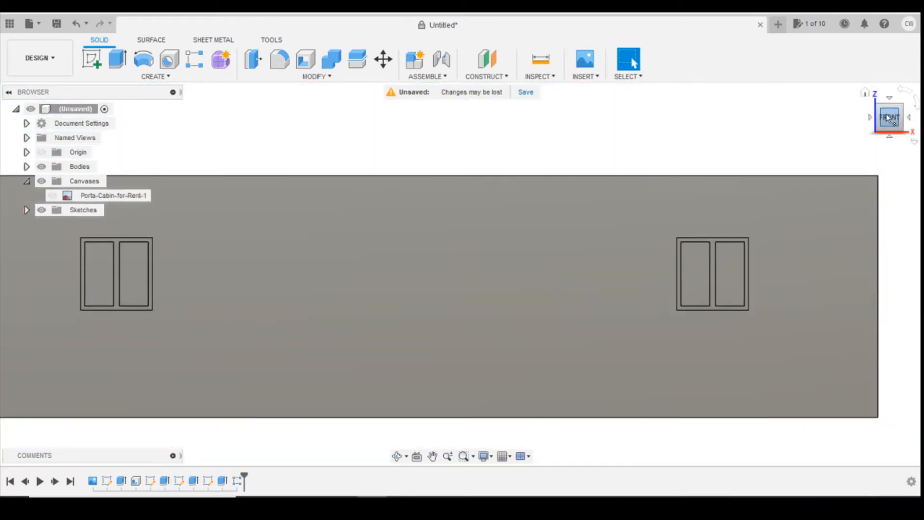
drag(888, 118, 891, 117)
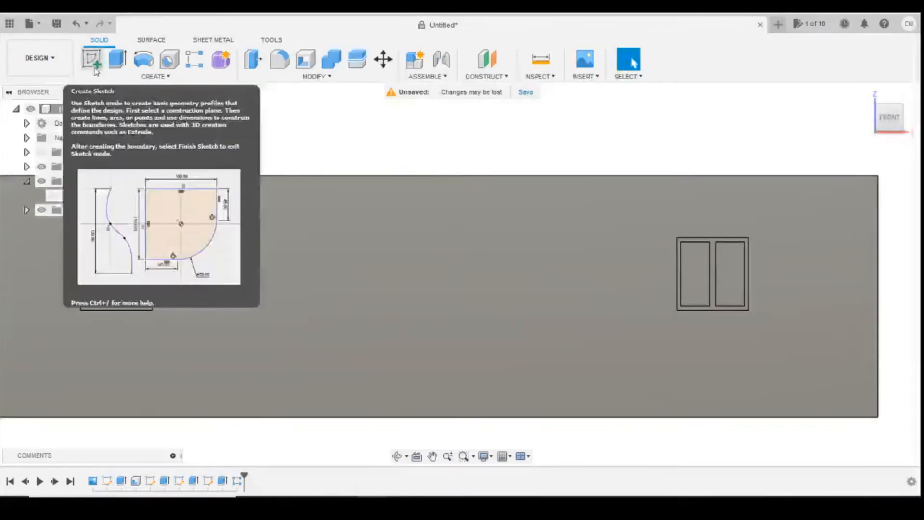
Step: Start a new sketch on the cabin's front wall and show the drawing canvas again
click(92, 59)
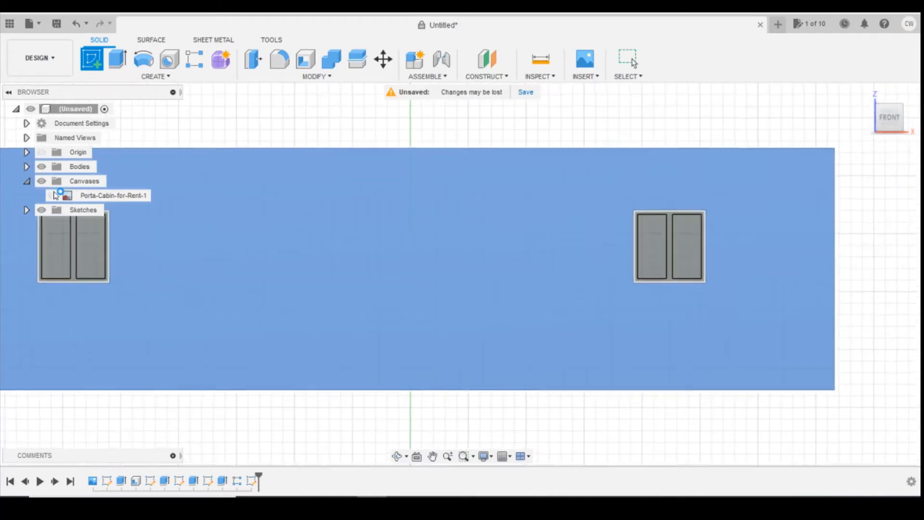
click(39, 225)
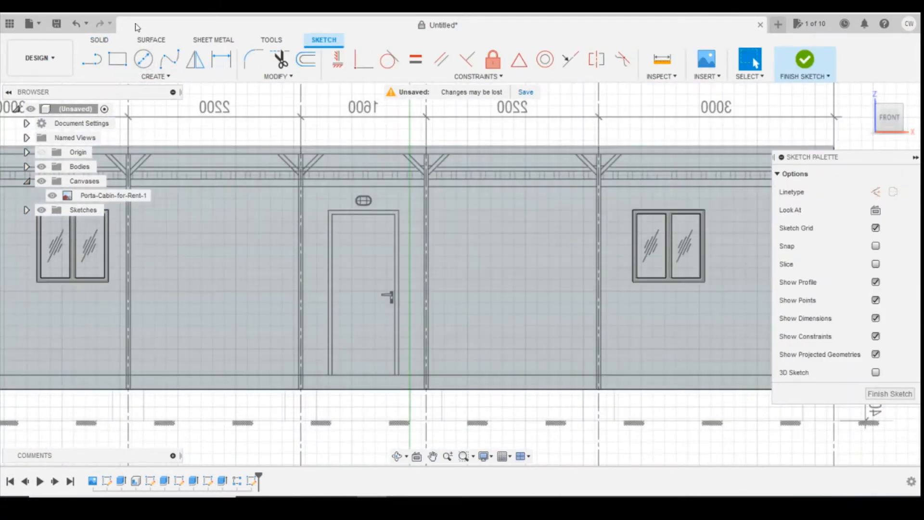
Step: Sketch a two-point rectangle over the inner door outline on the canvas, from its lower handle-side corner to the opposite upper corner
click(116, 59)
scroll(408, 386, up, 3)
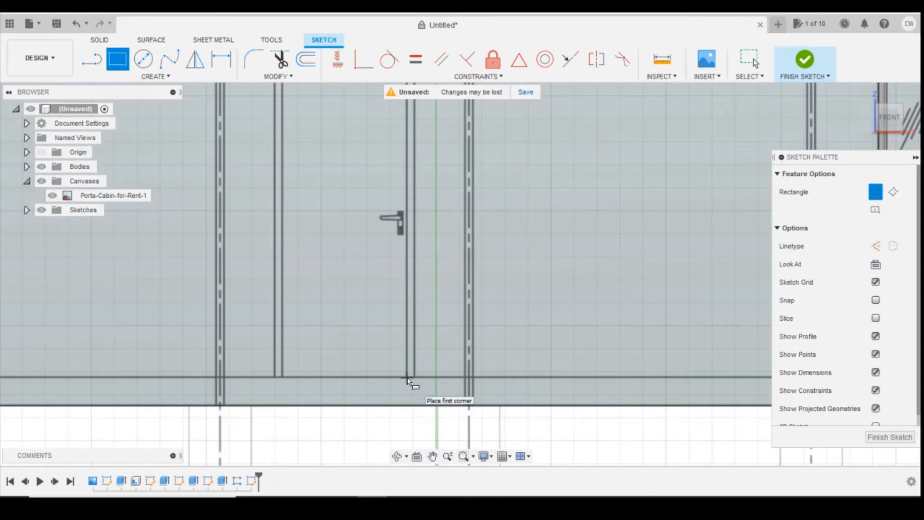
click(407, 378)
scroll(408, 270, down, 2)
scroll(342, 150, up, 5)
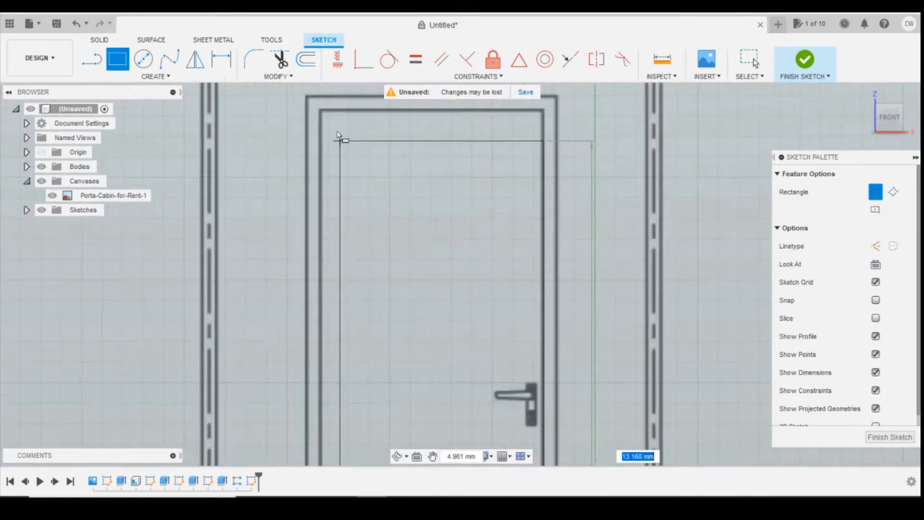
click(318, 106)
scroll(423, 192, down, 3)
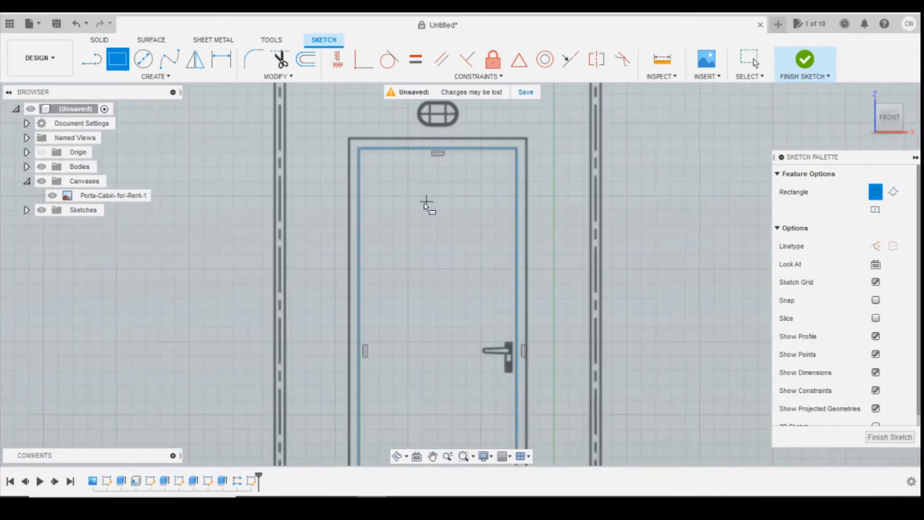
scroll(426, 203, down, 2)
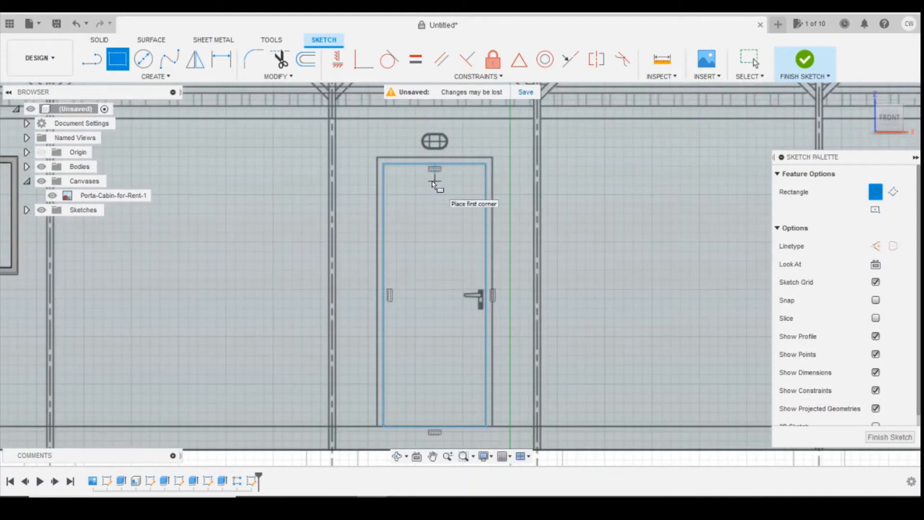
click(305, 60)
click(486, 189)
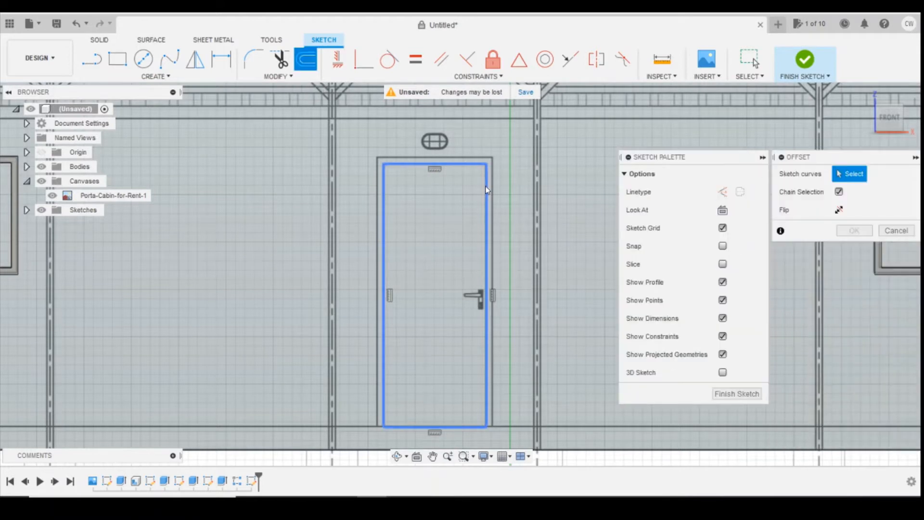
click(486, 189)
drag(469, 186, 496, 188)
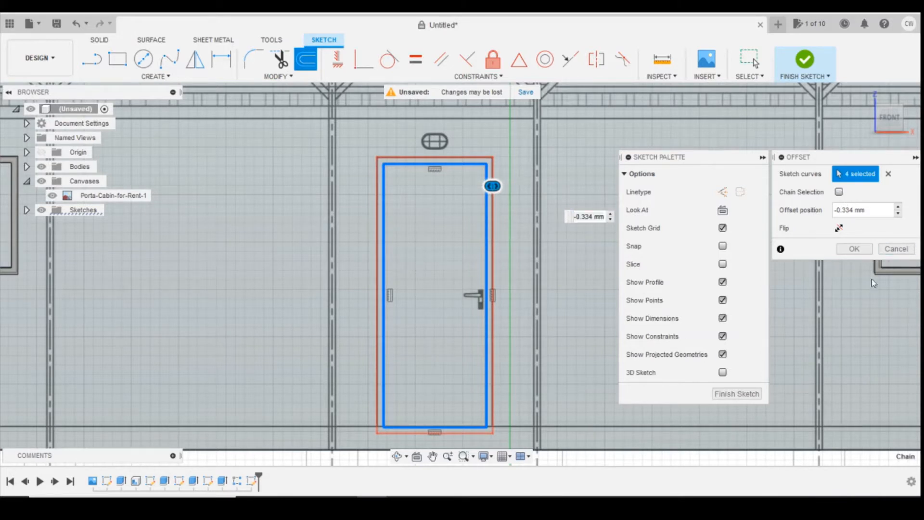
click(879, 254)
Step: Offset only the two side lines and the top line of the door rectangle outward by about 0.333 mm, matching the frame outline
key(o)
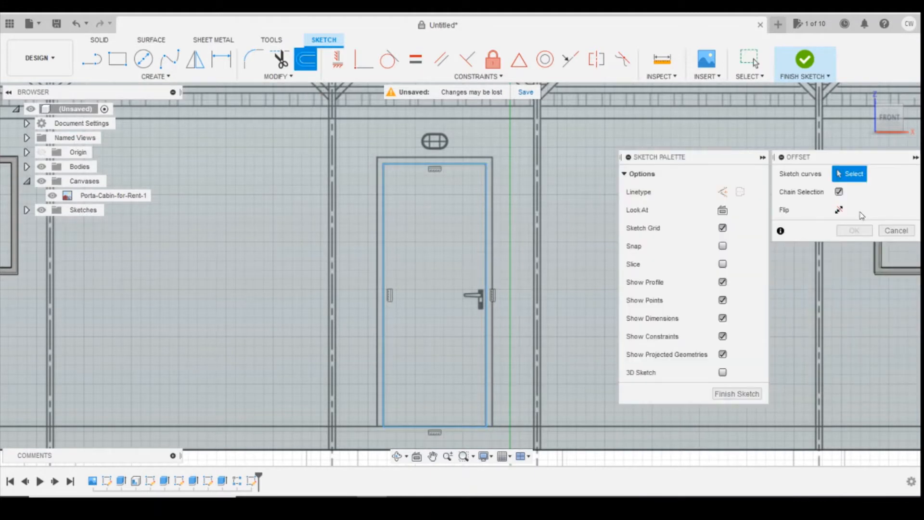
click(485, 244)
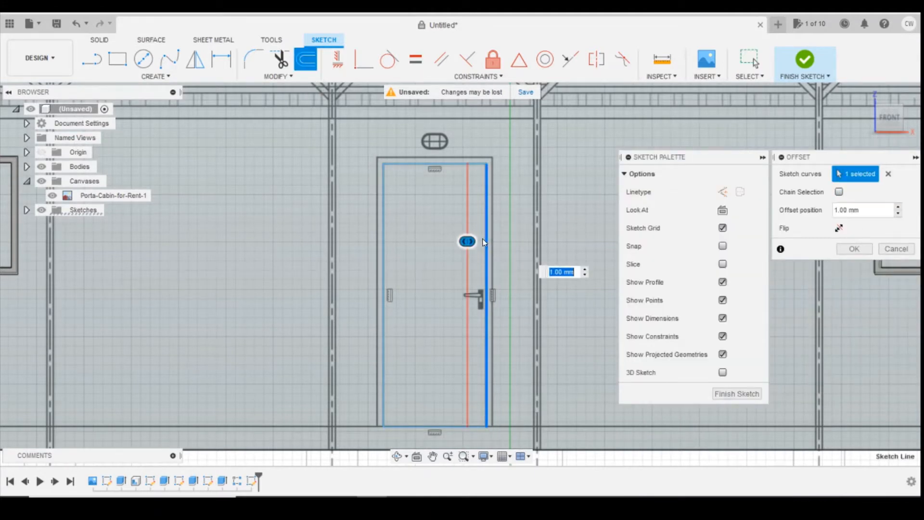
click(446, 165)
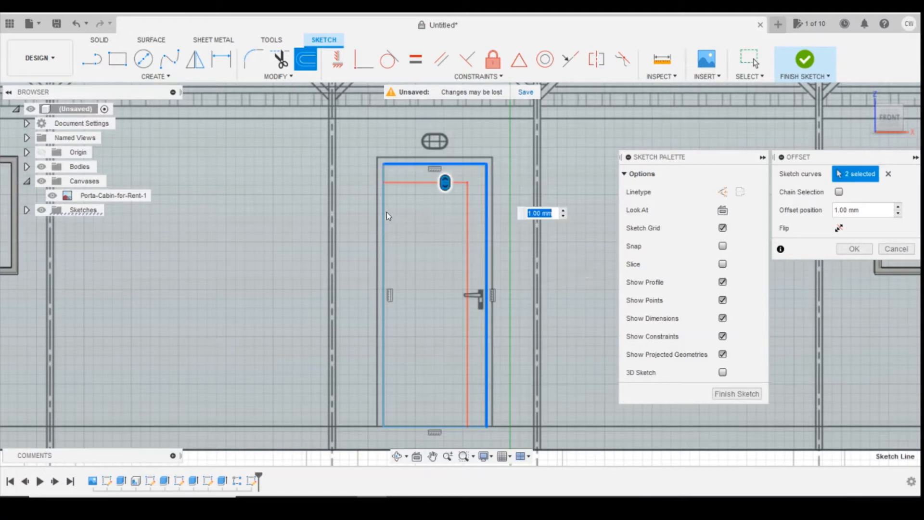
click(384, 212)
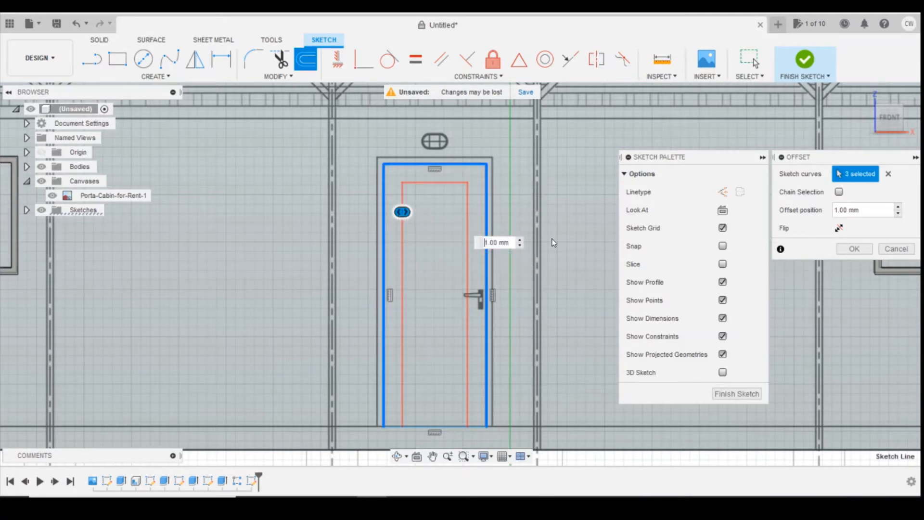
text(-)
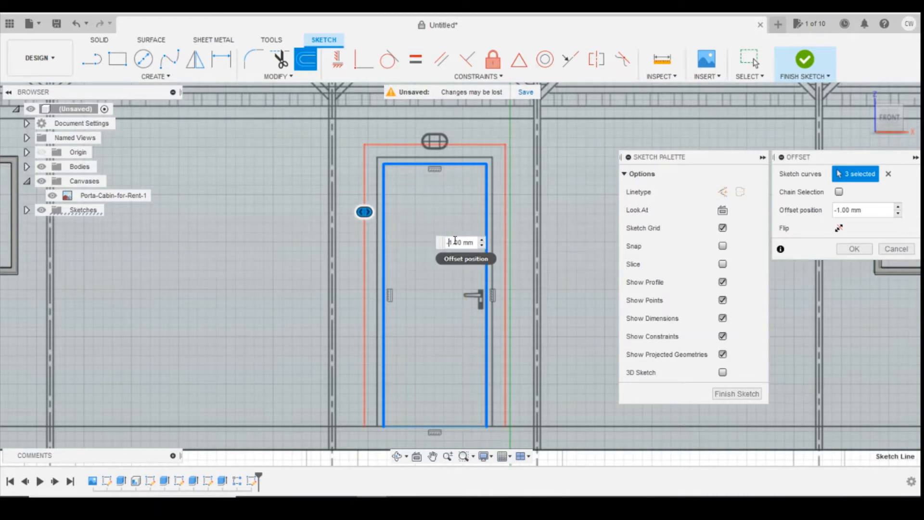
drag(366, 211, 380, 211)
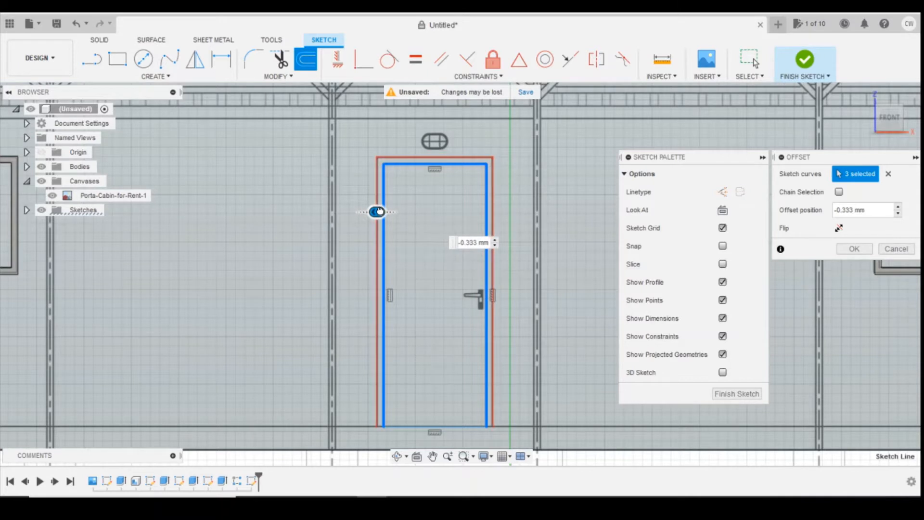
click(854, 249)
scroll(479, 212, up, 3)
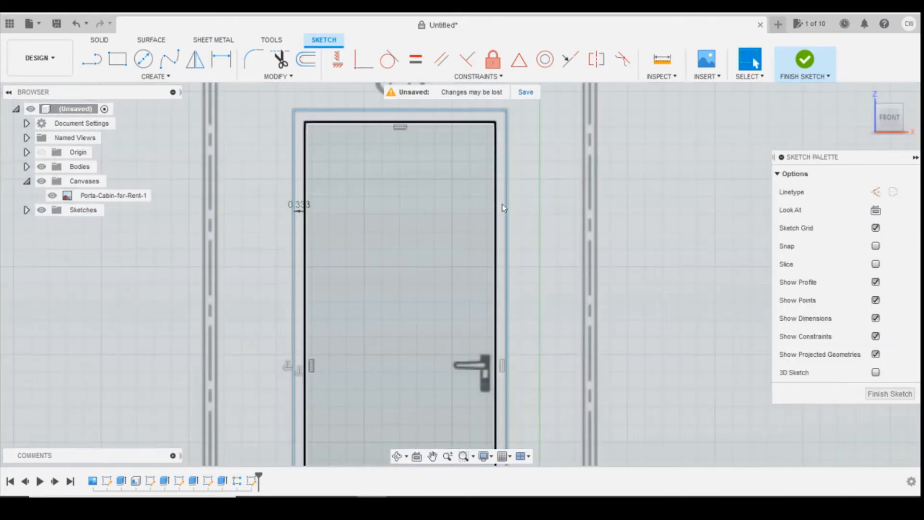
Step: Close the open lower ends of the door frame outline with lines between the inner and outer rectangles
scroll(567, 218, down, 5)
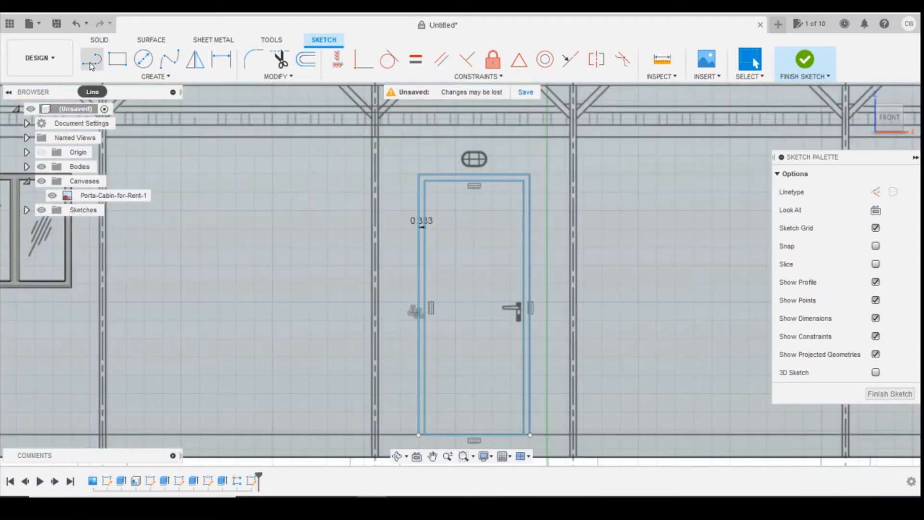
click(91, 59)
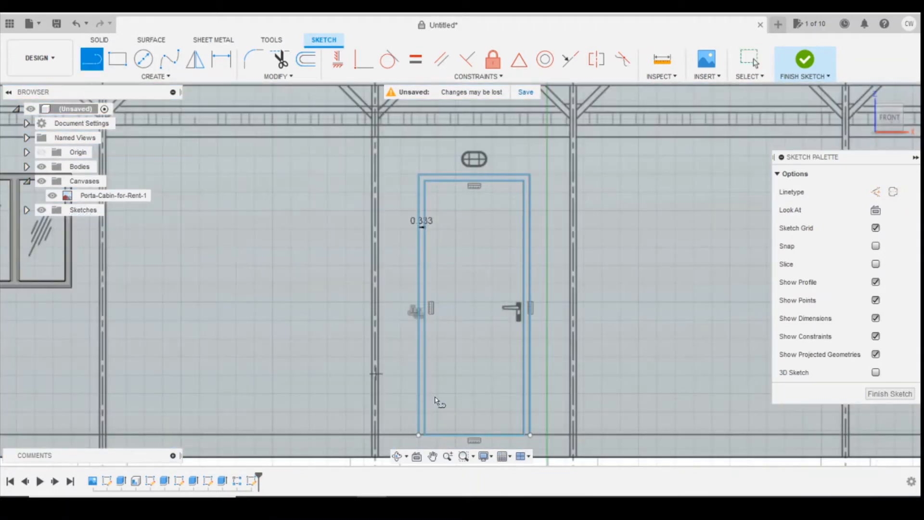
click(532, 436)
key(Escape)
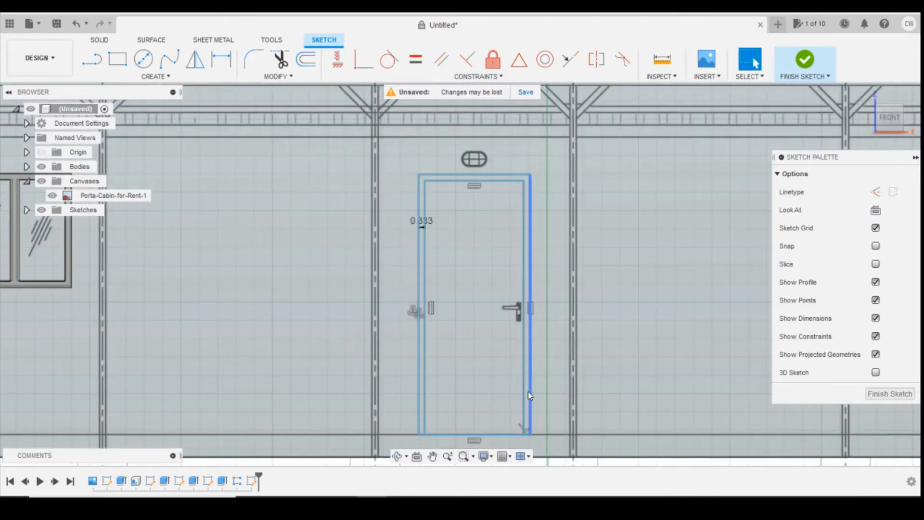
Step: Extrude the door frame profile outward by 0.3 mm, joined to the cabin body
scroll(528, 392, up, 3)
click(528, 392)
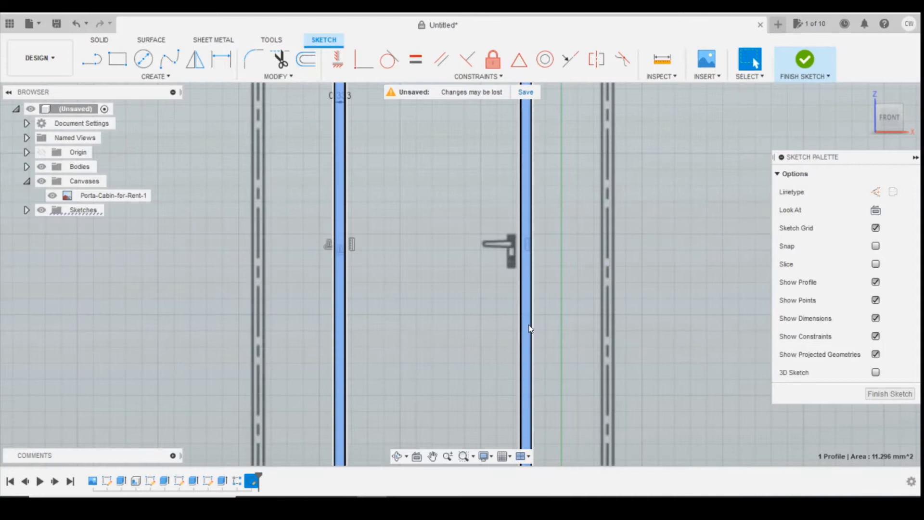
right_click(526, 360)
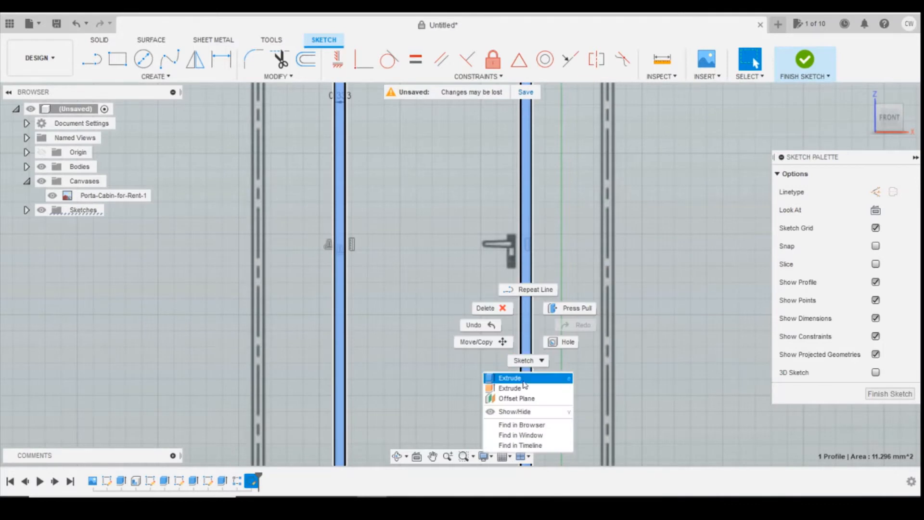
click(510, 378)
scroll(597, 278, down, 5)
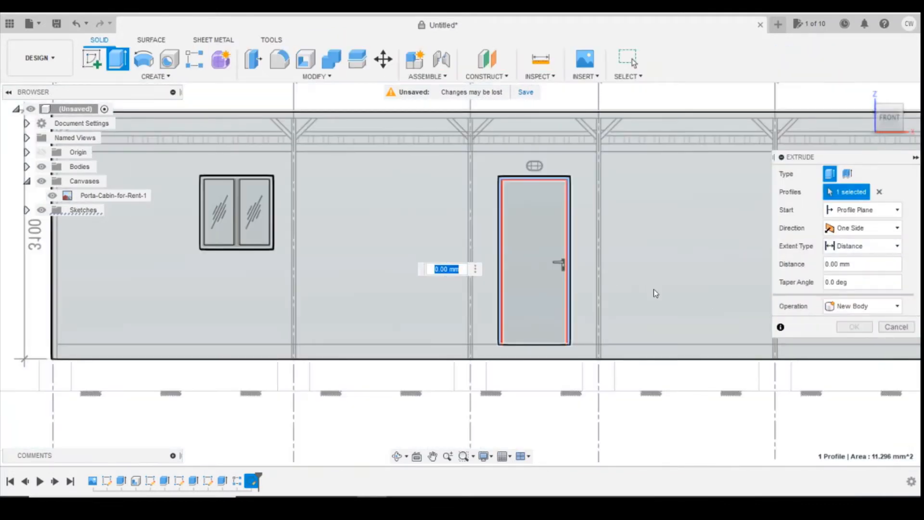
text(0.3)
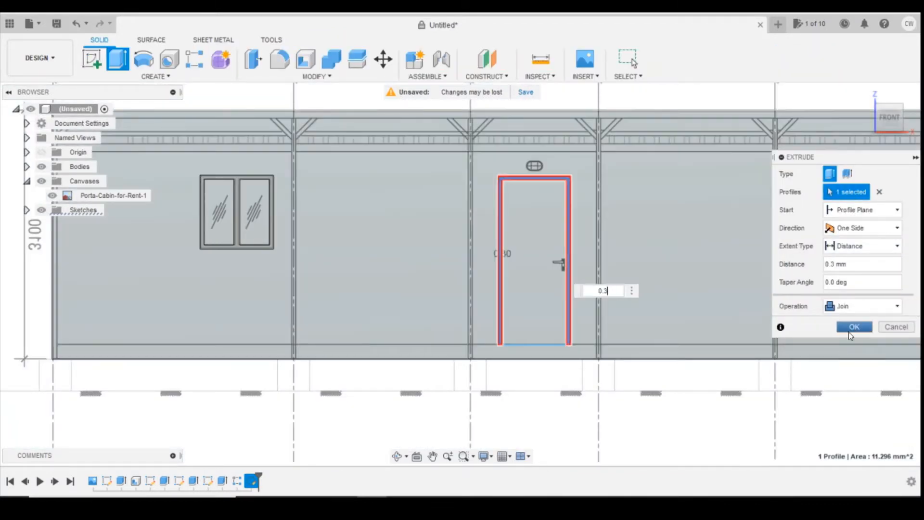
click(855, 331)
drag(892, 124, 860, 130)
Step: Start a sketch on the wall face inside the door frame and draw a rectangle about 0.26 by 1.04 mm over the handle's backplate
scroll(550, 289, up, 3)
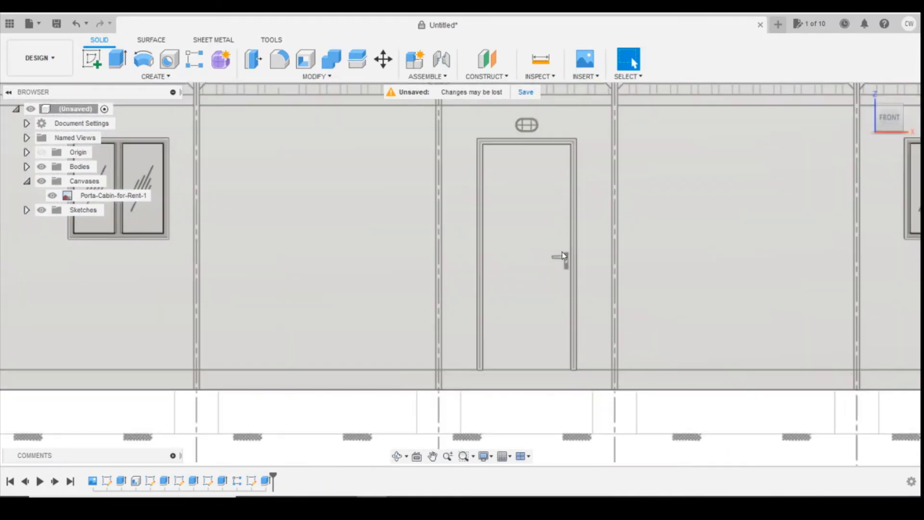
click(93, 58)
click(499, 263)
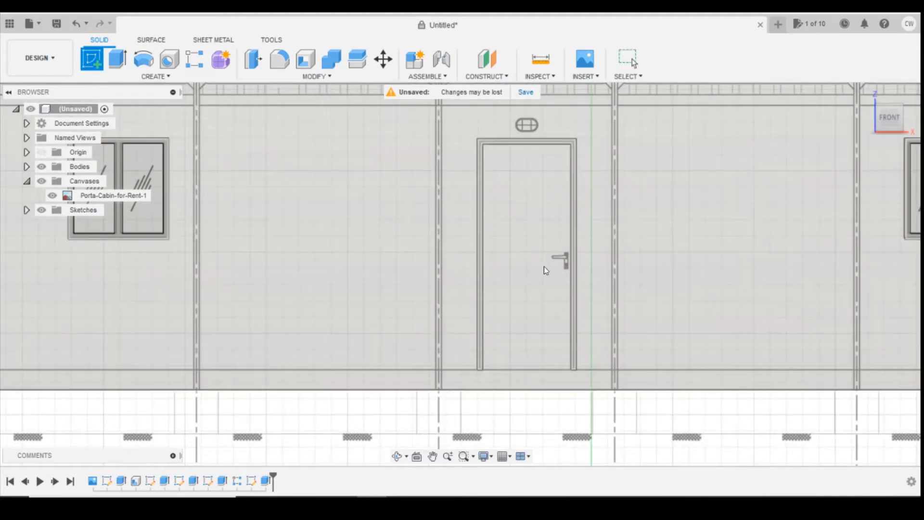
click(557, 328)
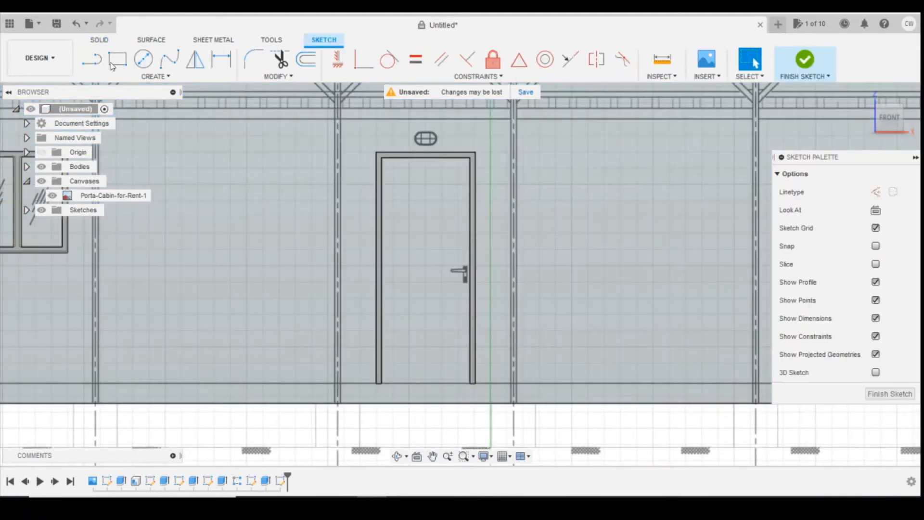
click(112, 65)
scroll(455, 273, up, 4)
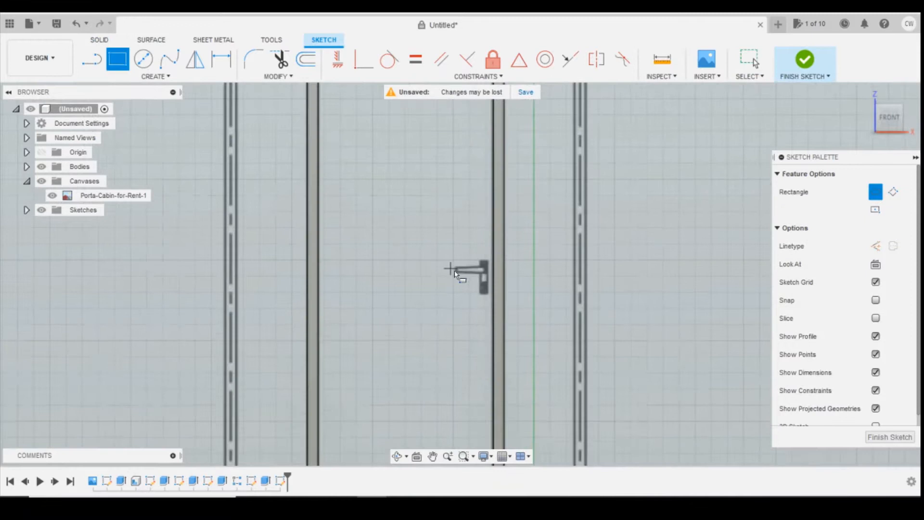
click(479, 262)
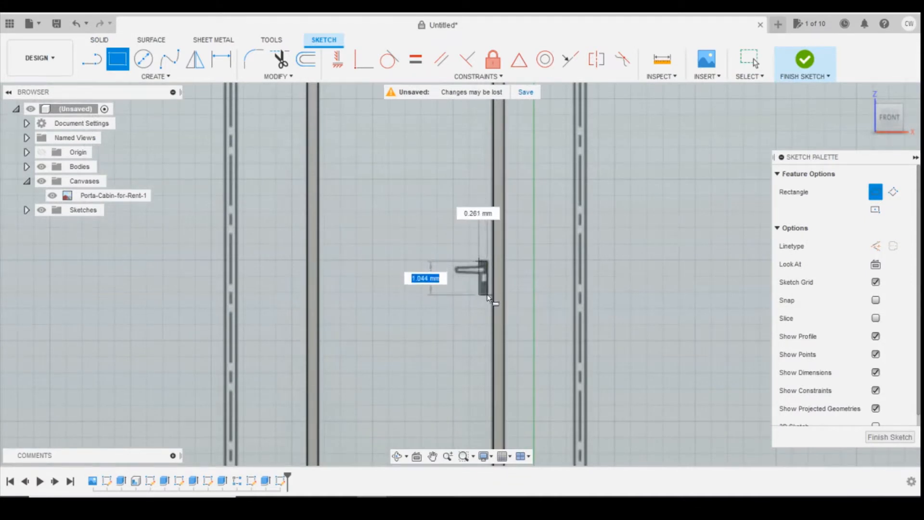
click(488, 295)
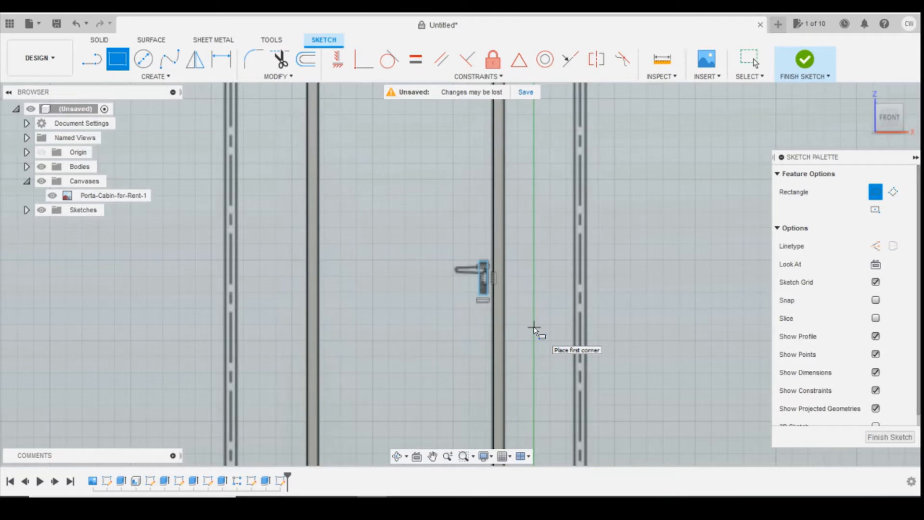
Step: Dimension the gap between the backplate rectangle and the door frame's nearest inner edge to 0.20 mm
scroll(480, 298, up, 3)
scroll(481, 298, down, 5)
middle_drag(481, 297, 501, 234)
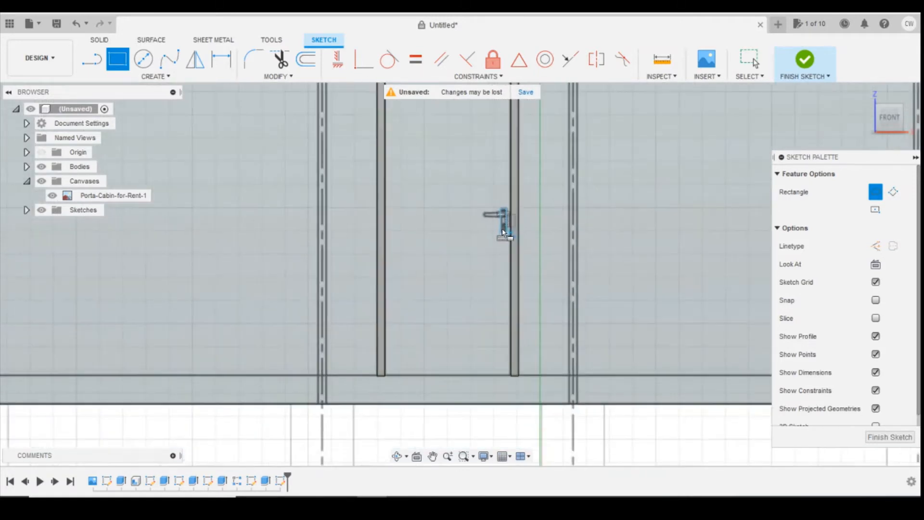
scroll(501, 270, up, 2)
key(d)
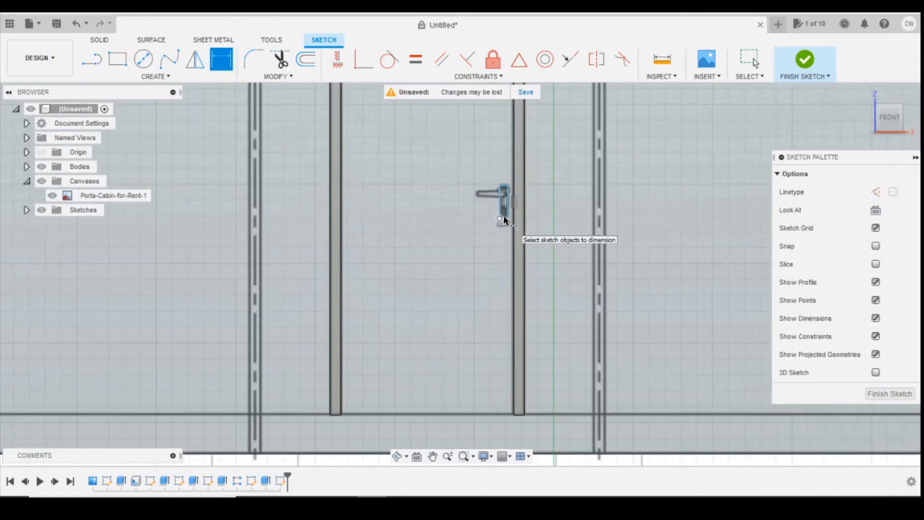
scroll(503, 217, up, 2)
click(506, 199)
click(519, 202)
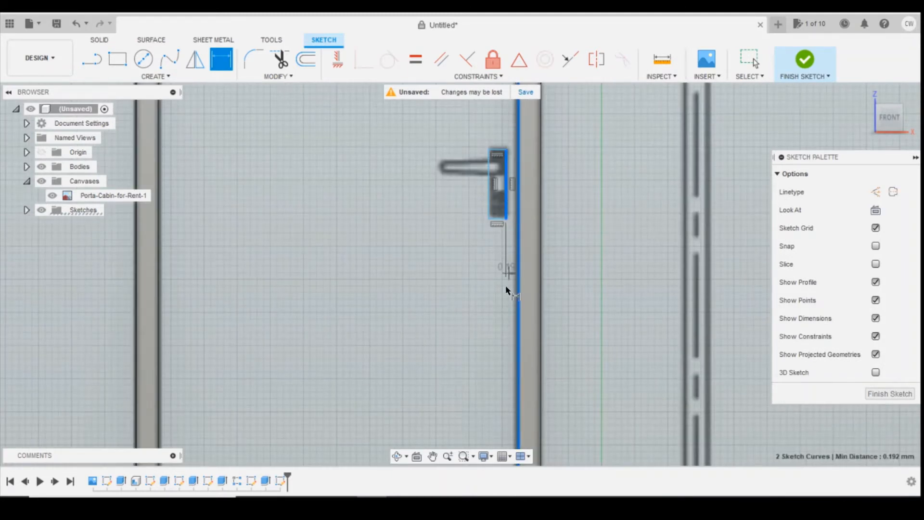
click(505, 285)
text(0)
key(Return)
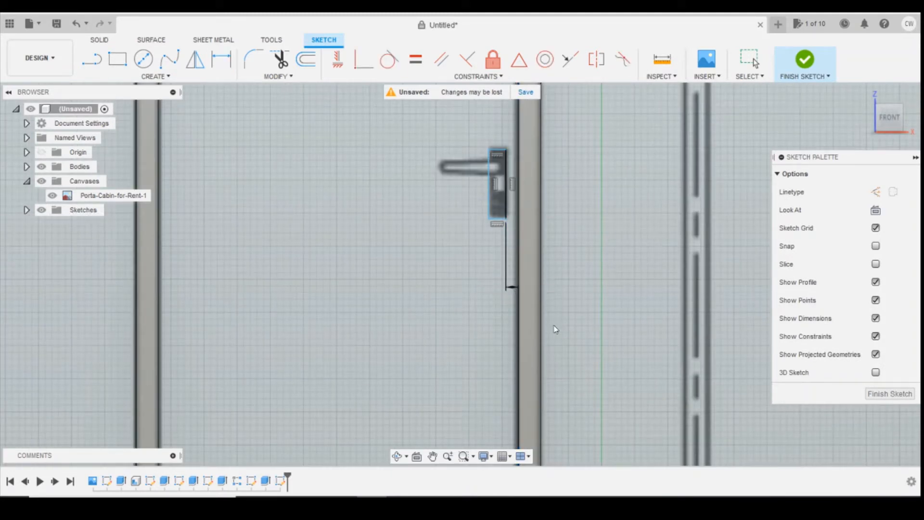
Step: Dimension the vertical distance from the backplate rectangle's lower line to the cabin's bottom edge, accepting the drawn value
click(497, 219)
scroll(499, 281, down, 5)
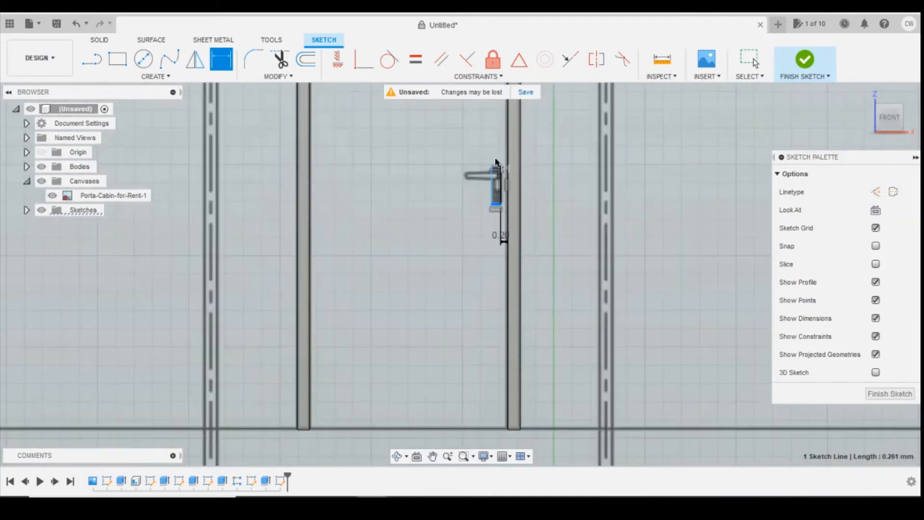
scroll(499, 320, up, 3)
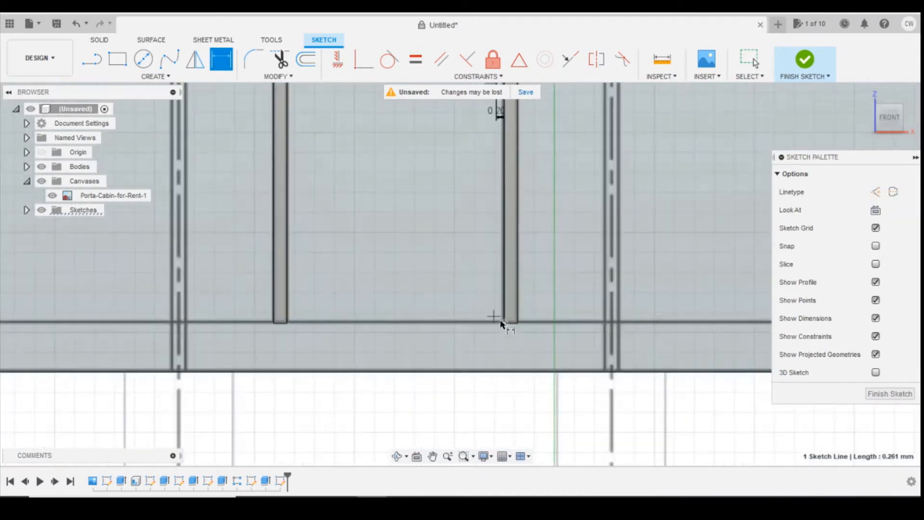
click(494, 372)
click(482, 306)
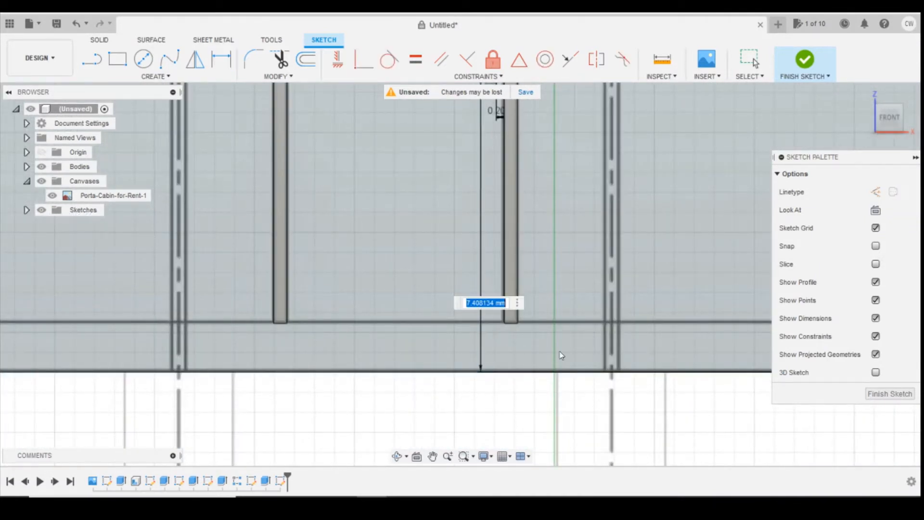
key(Return)
Step: Dimension the height and width of the backplate rectangle, accepting both drawn values
scroll(541, 140, up, 4)
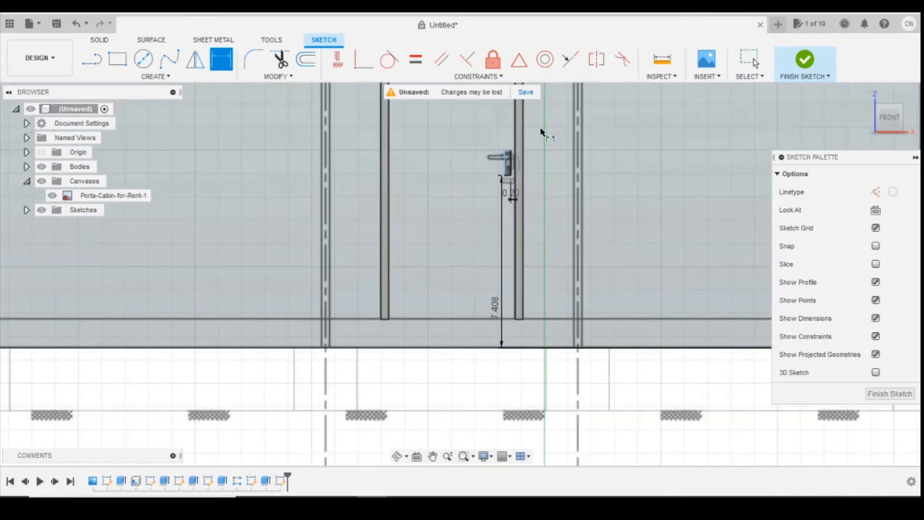
scroll(536, 167, up, 1)
scroll(514, 156, up, 1)
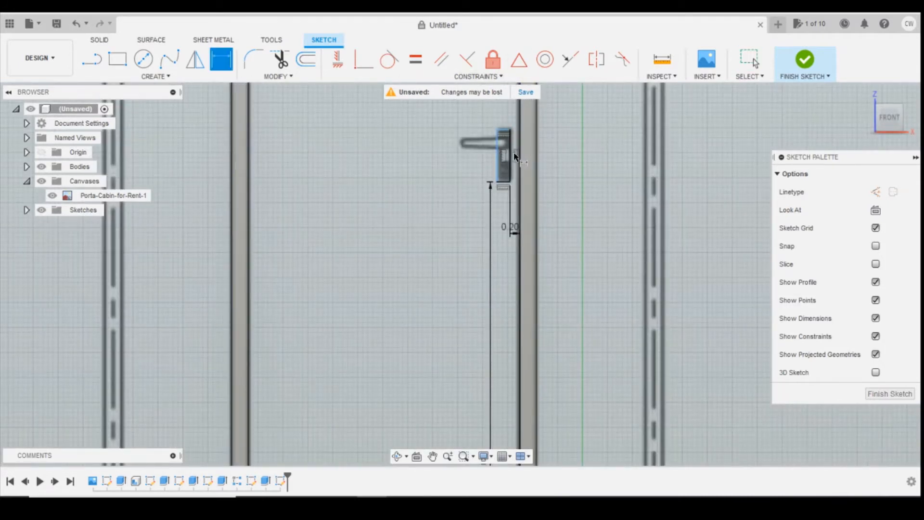
click(513, 154)
click(580, 166)
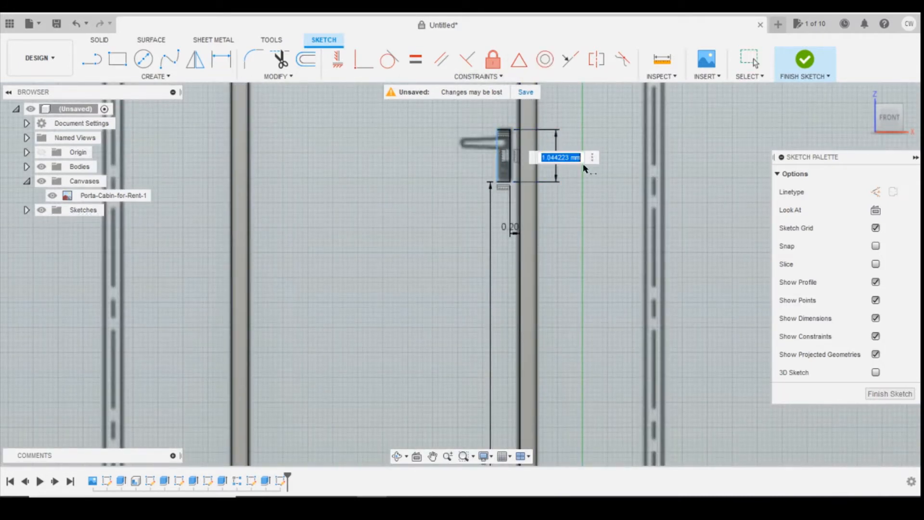
key(Return)
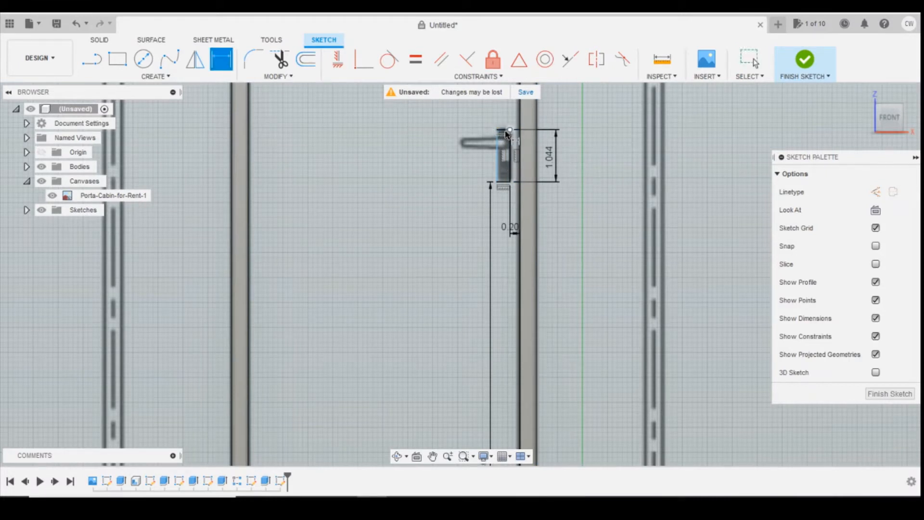
click(504, 131)
click(500, 115)
key(Return)
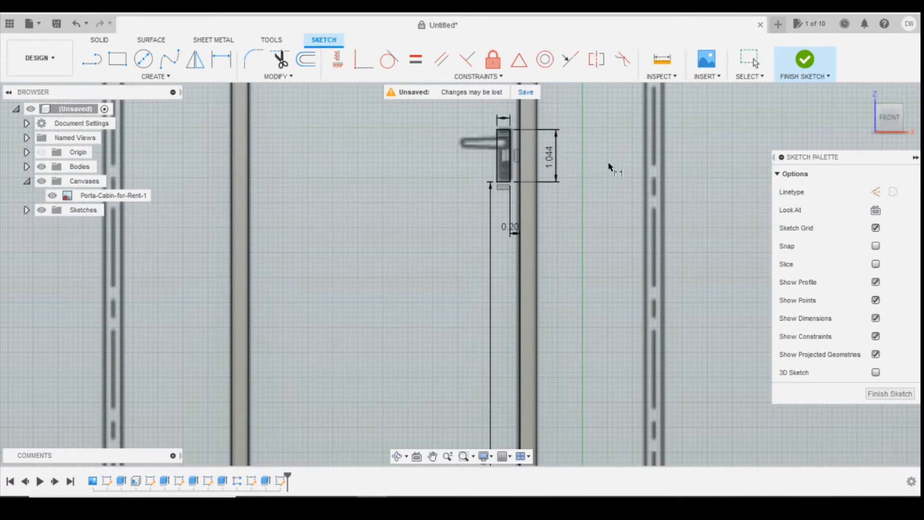
key(Escape)
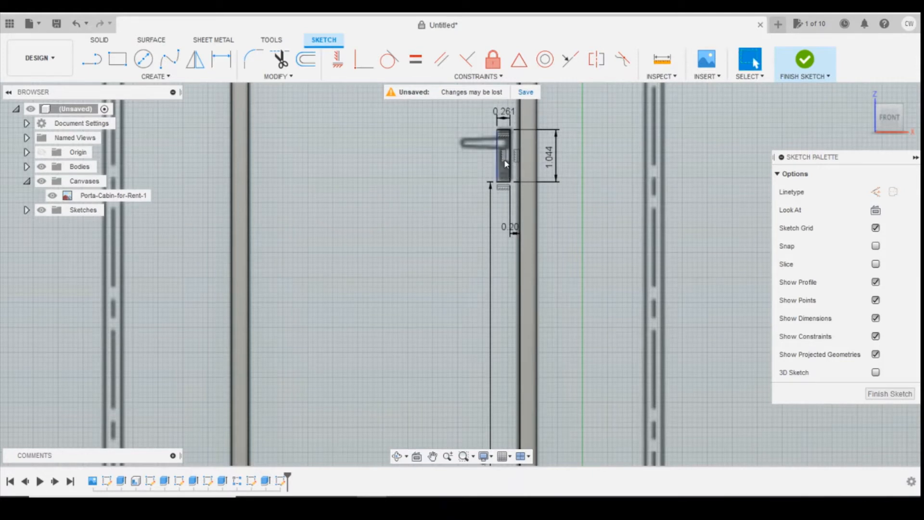
Step: Extrude the handle's backplate rectangle out from the door face
scroll(505, 161, up, 3)
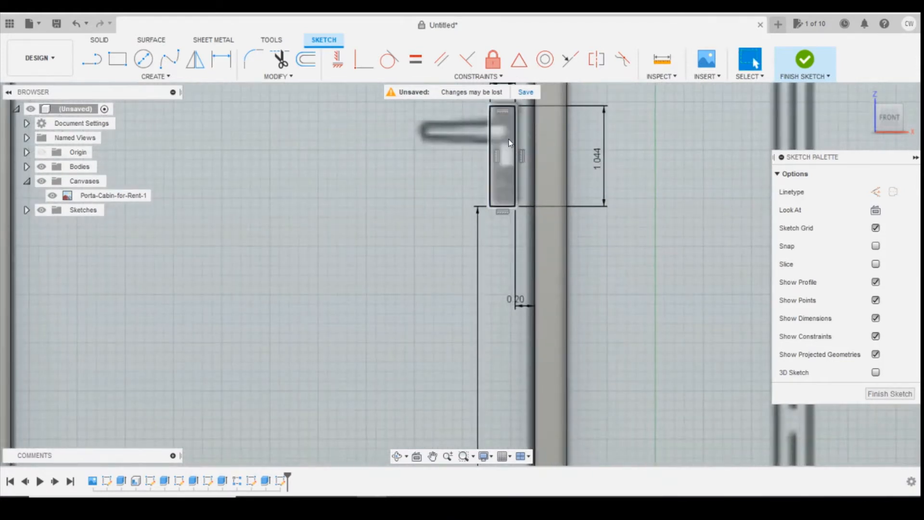
click(503, 145)
right_click(505, 139)
click(511, 203)
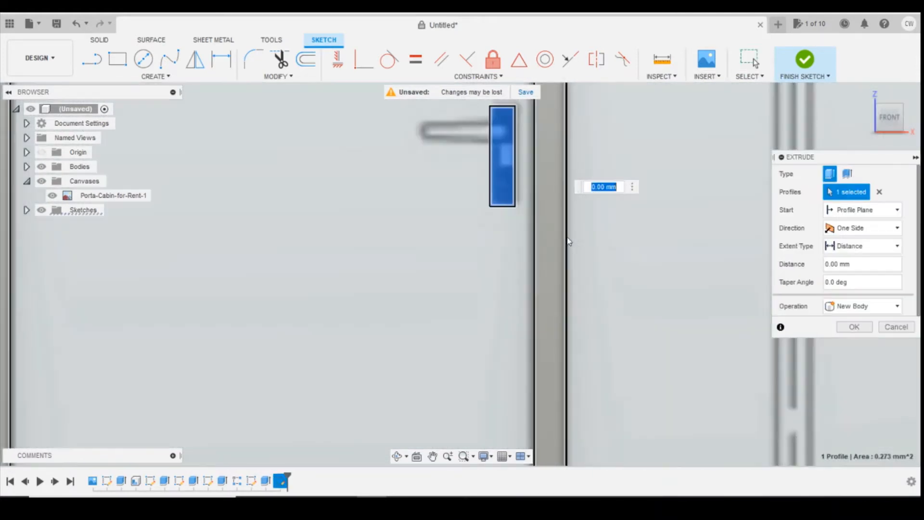
key(Return)
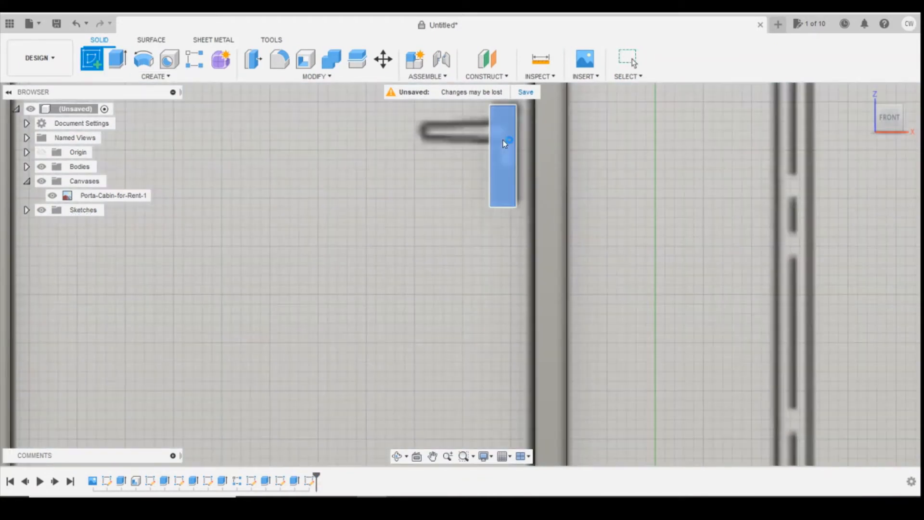
Step: Start a sketch on the backplate's front face and draw a rectangle about 0.905 by 0.219 mm over the handle lever
click(503, 139)
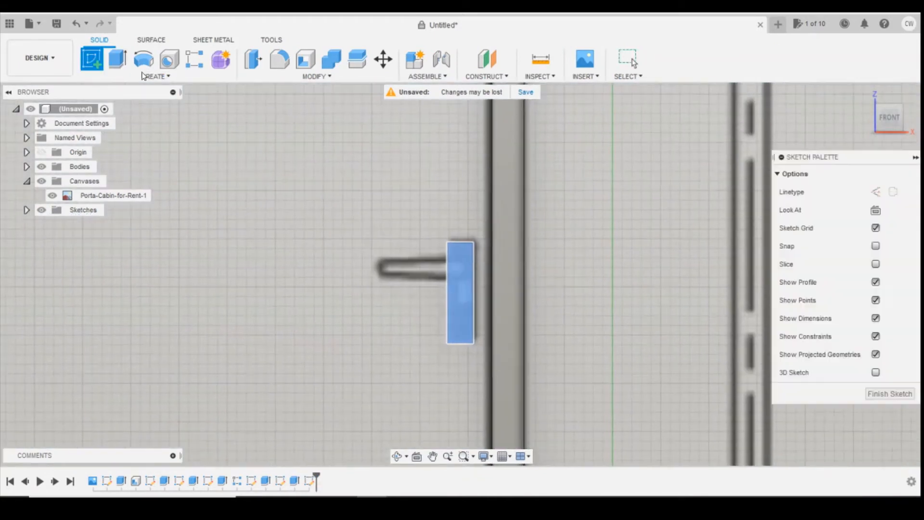
click(117, 60)
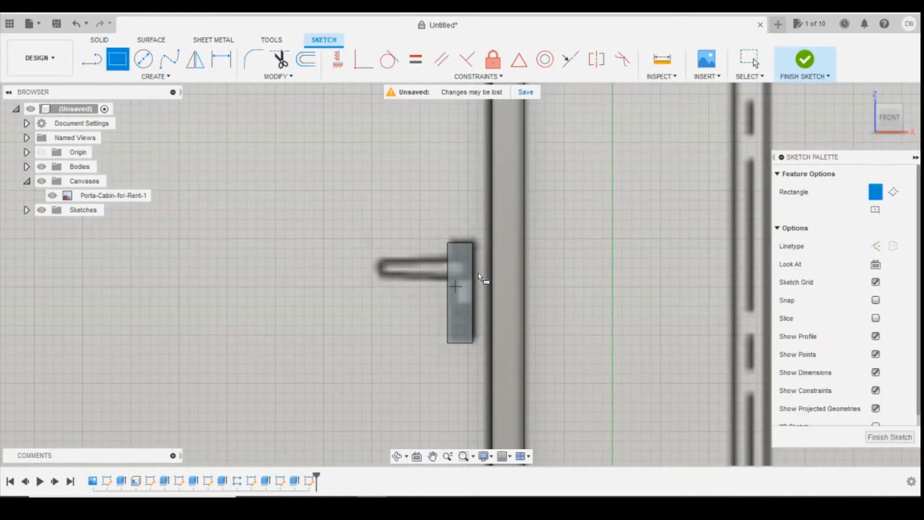
click(465, 258)
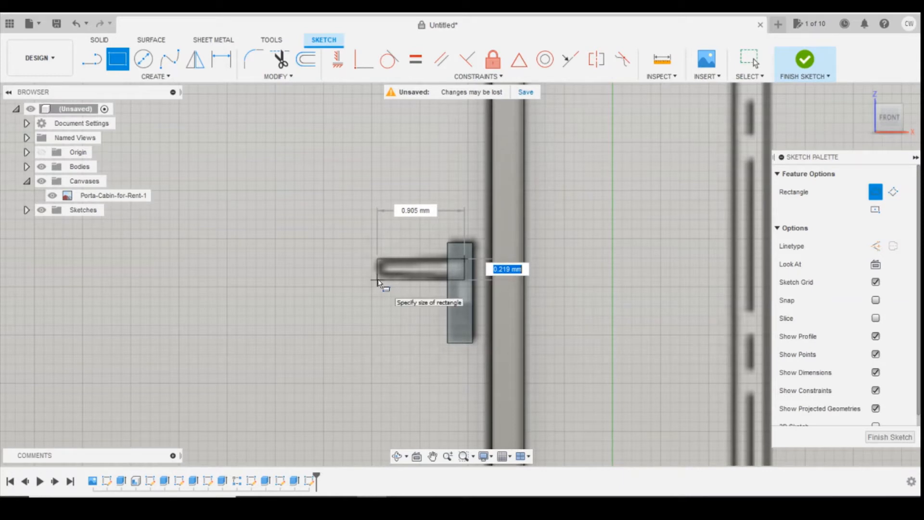
click(379, 279)
Step: Dimension the width and height of the handle lever rectangle, accepting both drawn values
key(d)
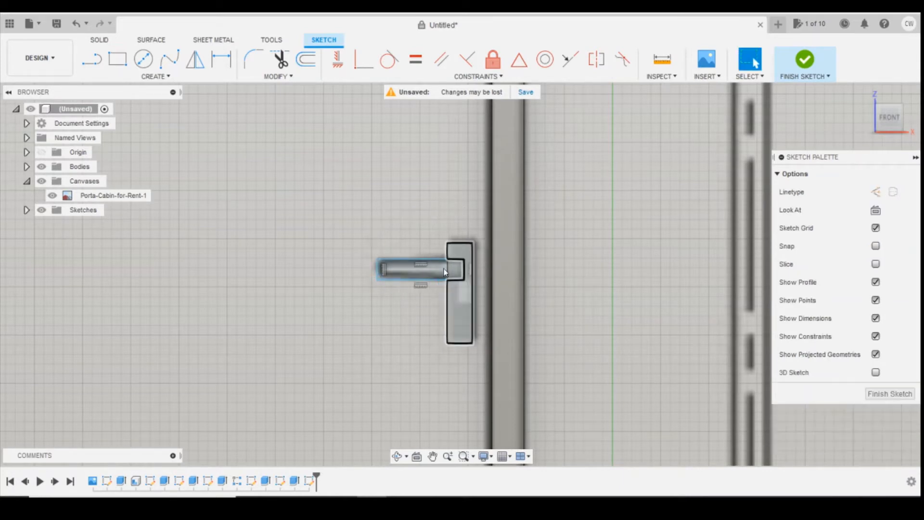
click(435, 283)
click(435, 302)
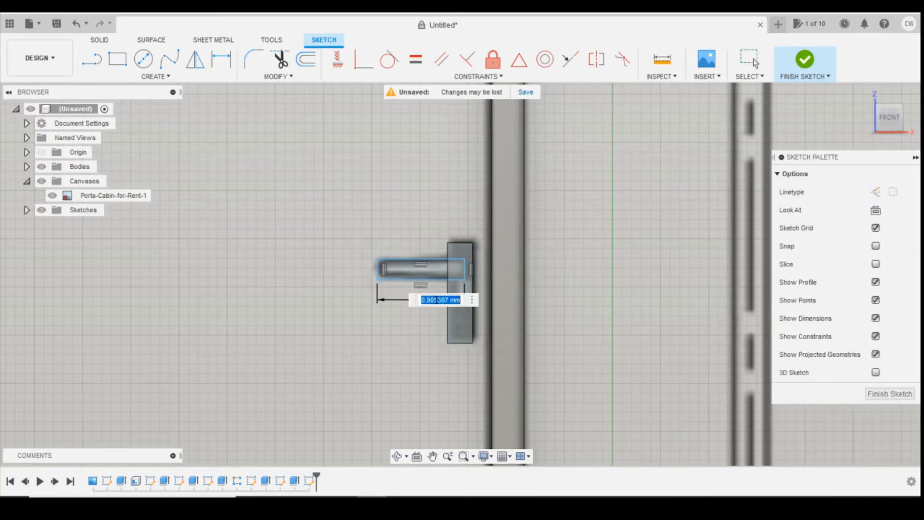
key(Return)
click(463, 273)
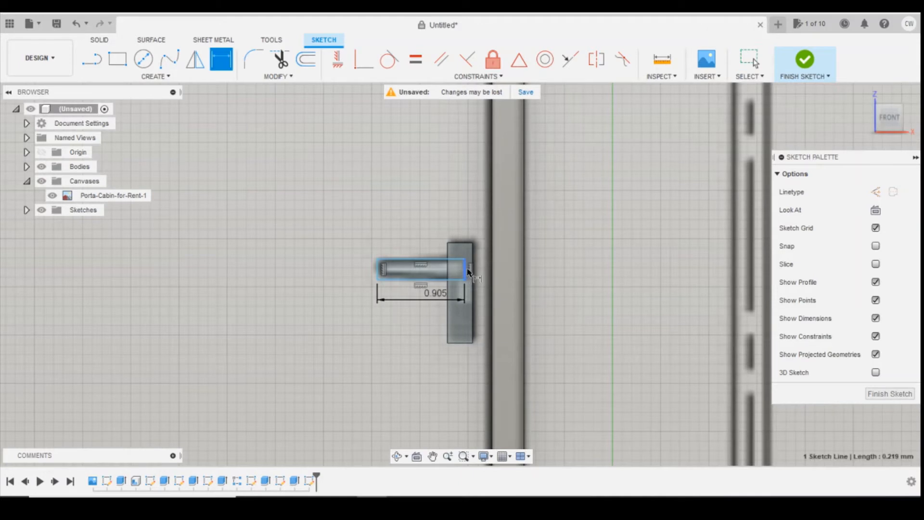
click(532, 276)
key(Return)
Step: Dimension the lever rectangle's upper and inner edges from the backplate's nearest parallel edges, accepting both drawn distances
click(463, 259)
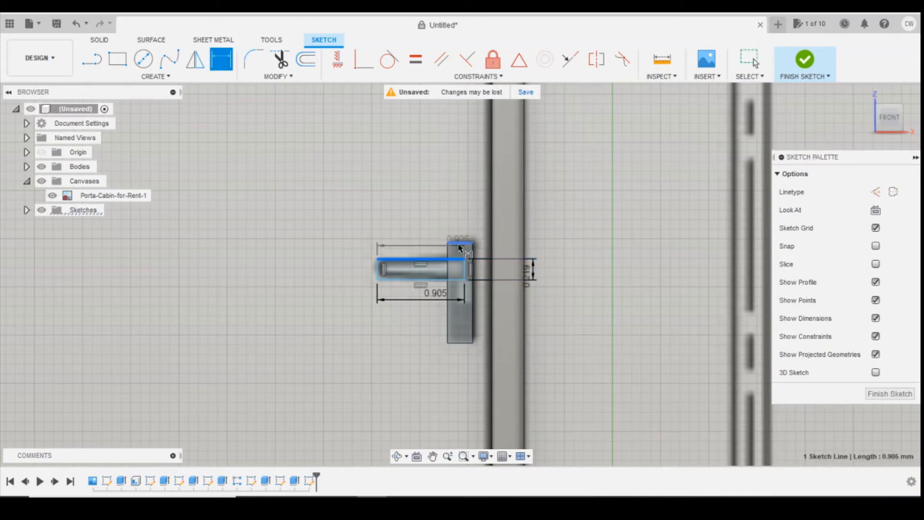
click(460, 243)
click(531, 255)
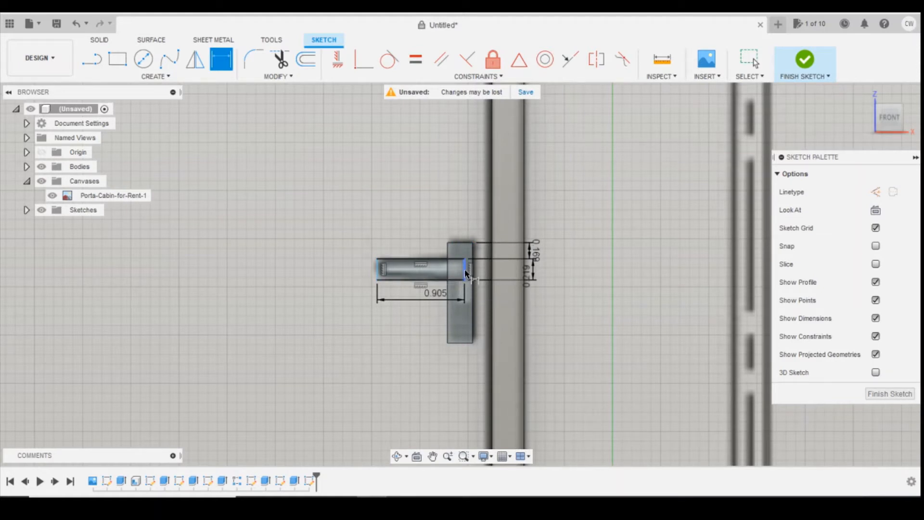
click(465, 274)
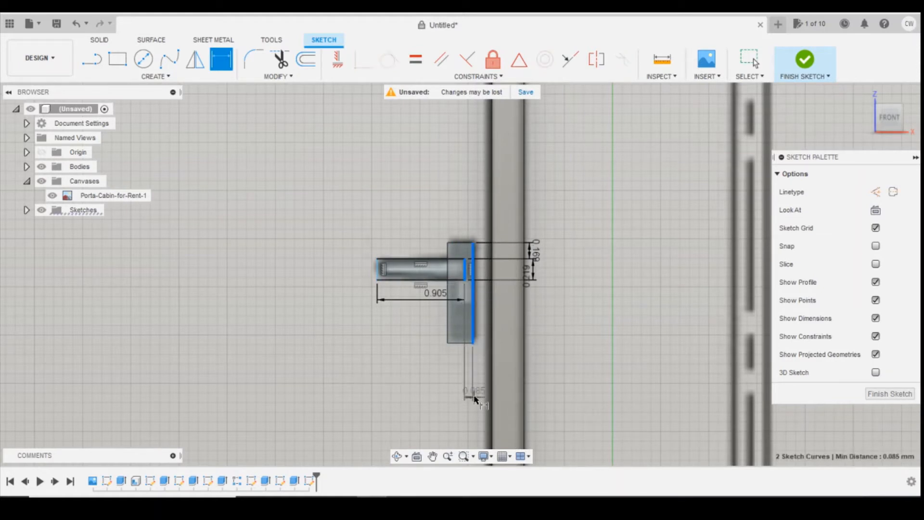
click(478, 400)
key(Escape)
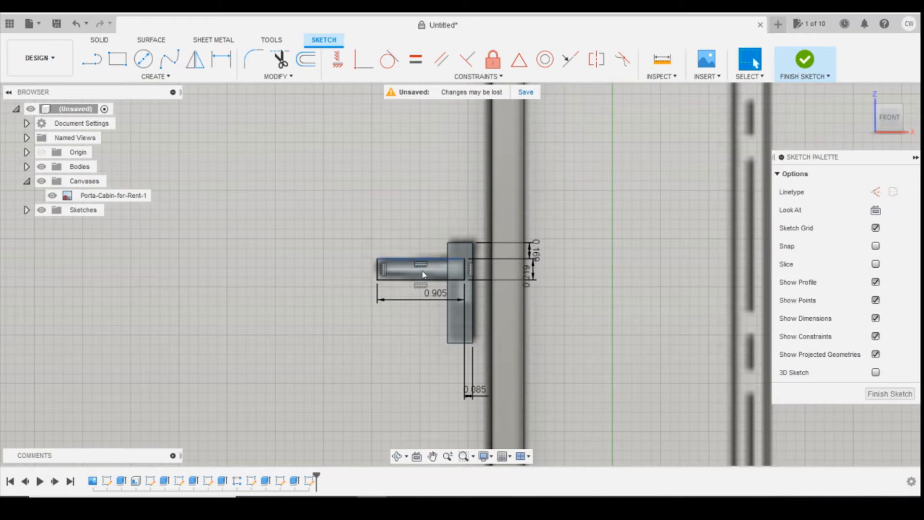
Step: Start an extrusion of both lever profiles with a distance of -0.20 mm and the operation set to Join
click(452, 273)
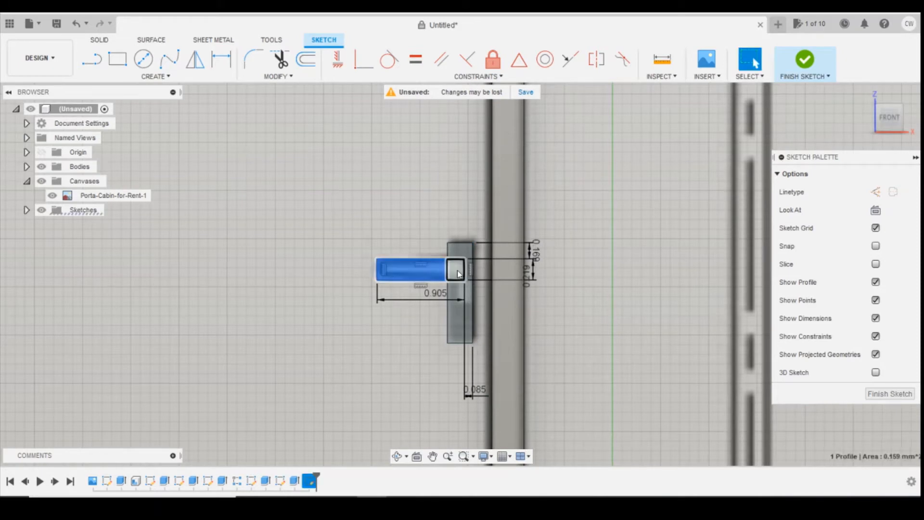
click(458, 274)
right_click(457, 275)
click(452, 323)
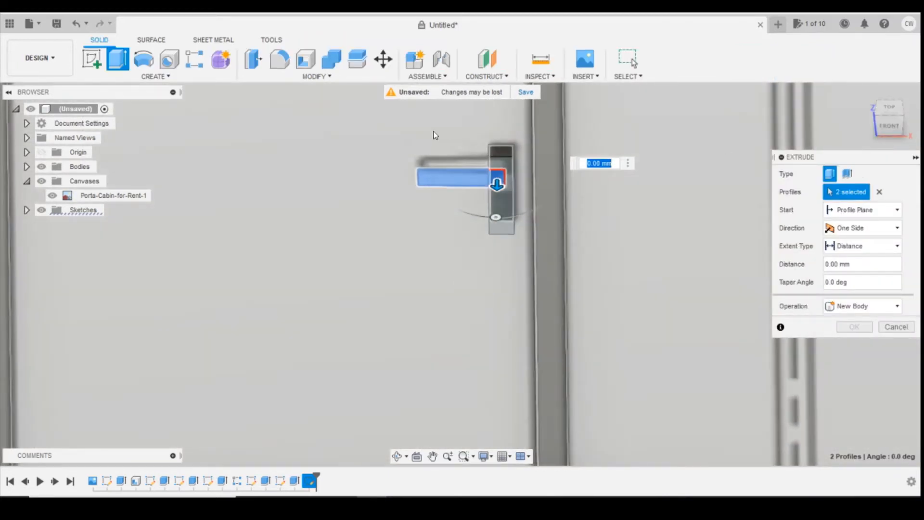
text(-0.2)
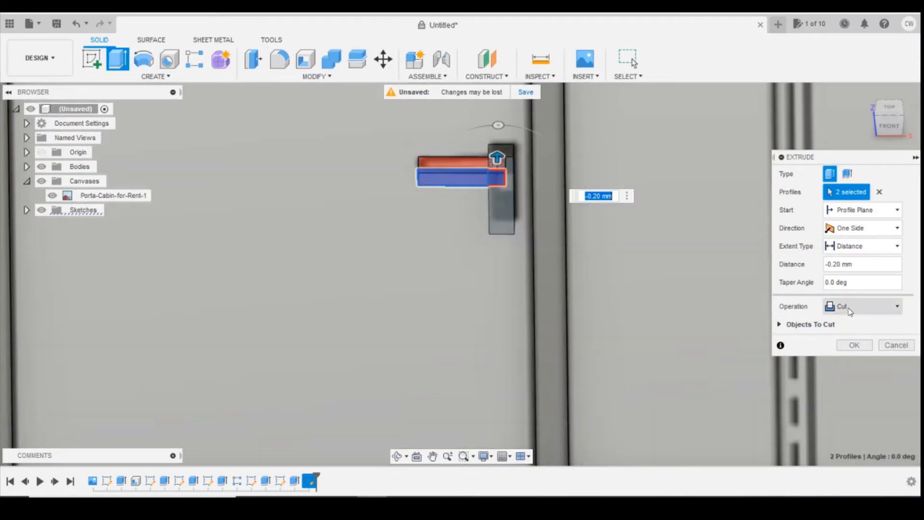
click(849, 307)
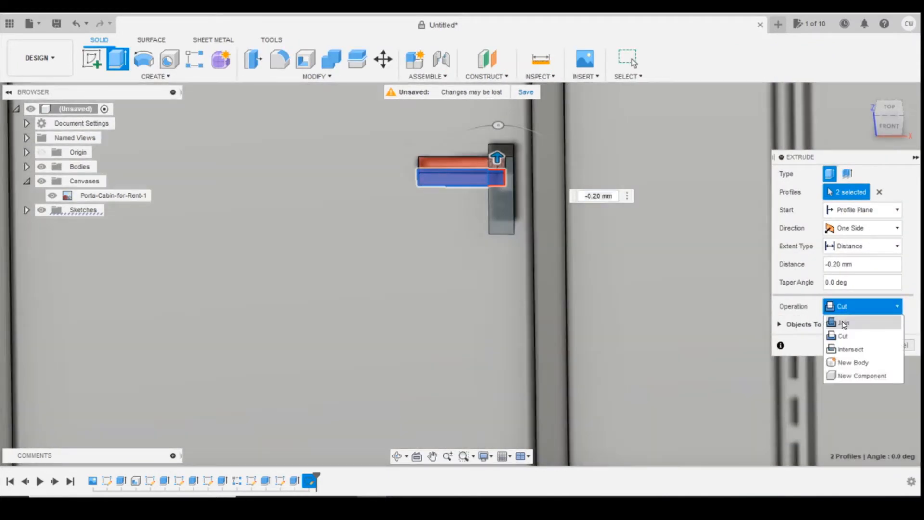
click(843, 323)
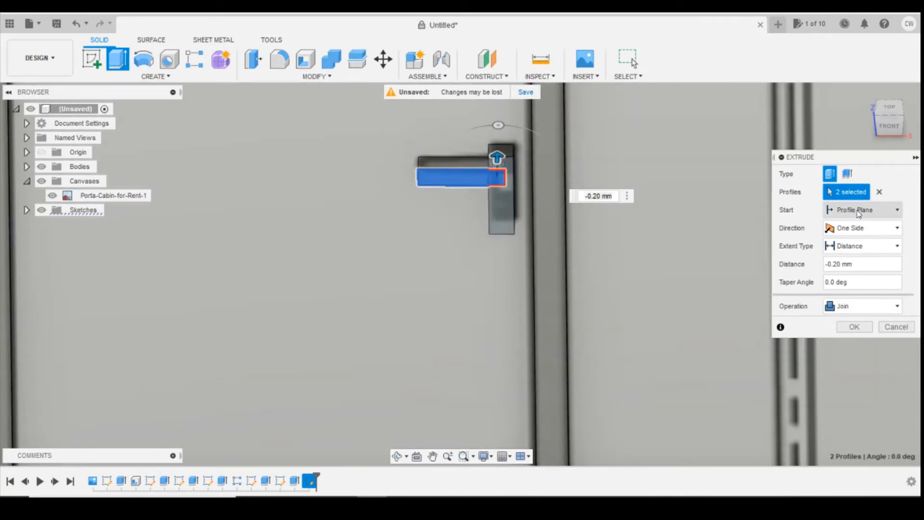
Step: Make the lever extrusion two-sided with a second-side distance of -0.30 mm and complete it
click(859, 228)
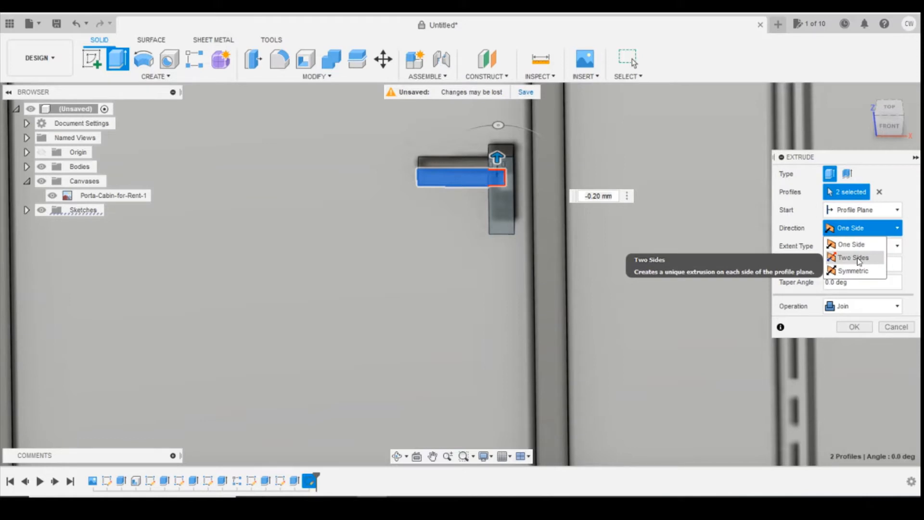
click(859, 258)
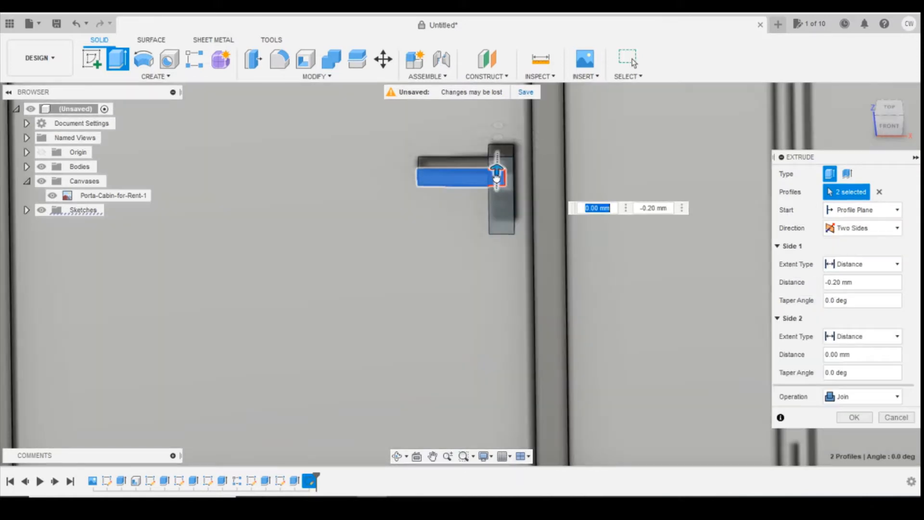
drag(496, 178, 495, 206)
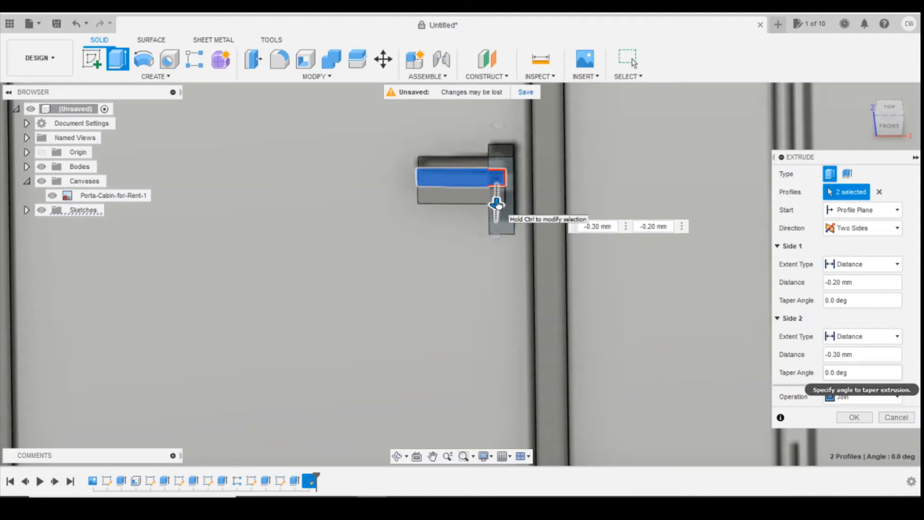
click(854, 417)
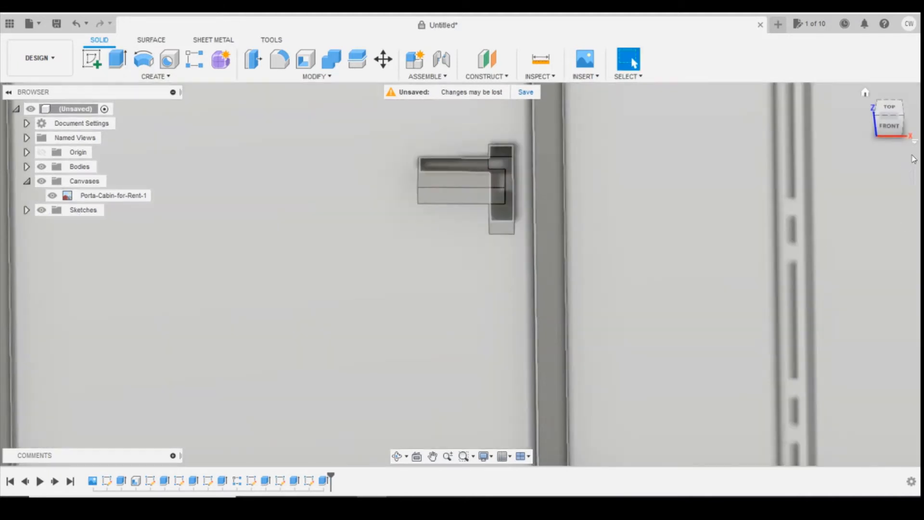
Step: Hide the drawing canvas to examine the door handle and the cabin's front wall, and show the canvas again
click(890, 126)
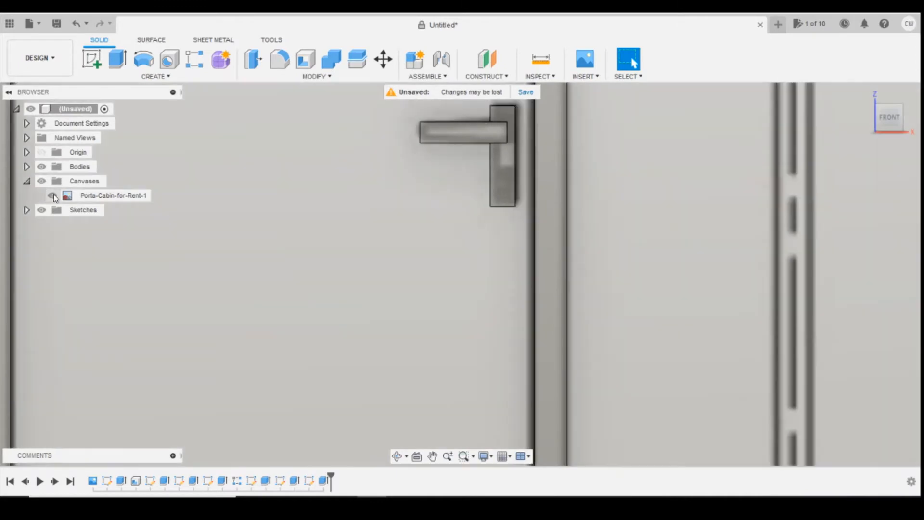
click(52, 195)
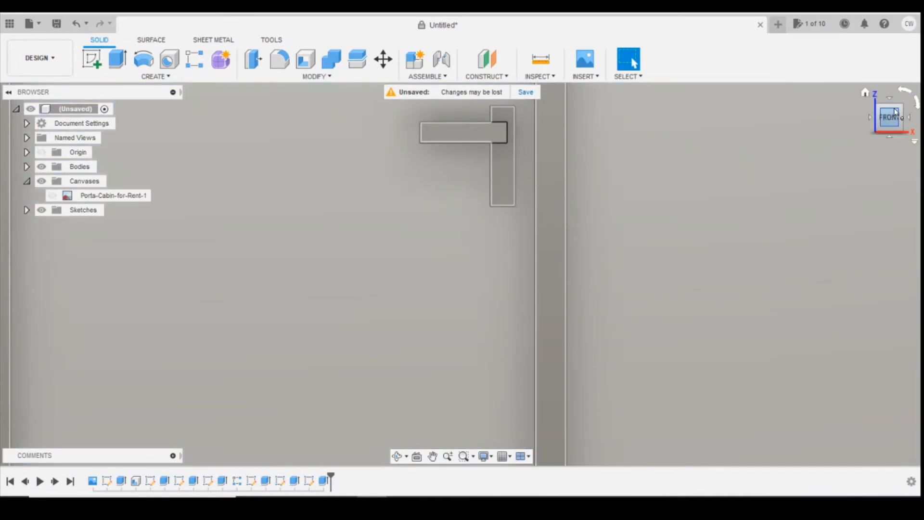
mouse_move(842, 120)
shift+middle_down()
mouse_move(629, 270)
mouse_move(404, 271)
shift+middle_up()
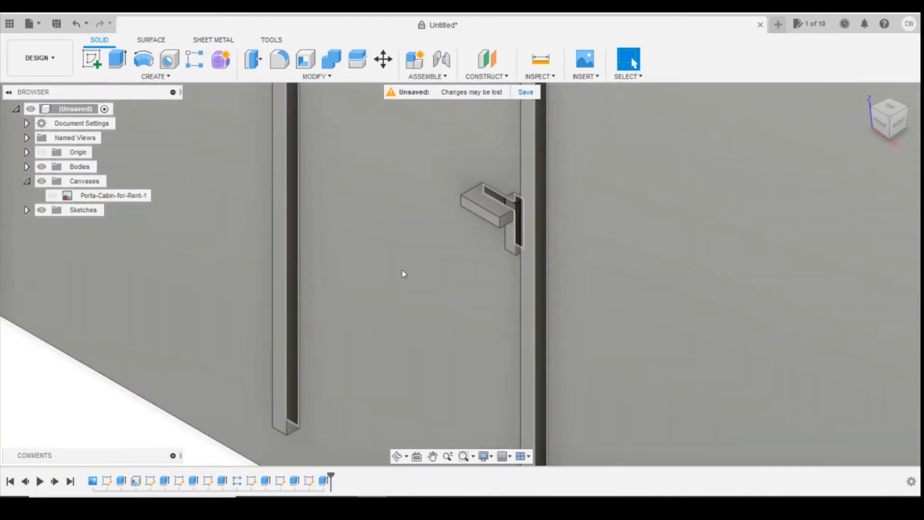
scroll(815, 144, down, 3)
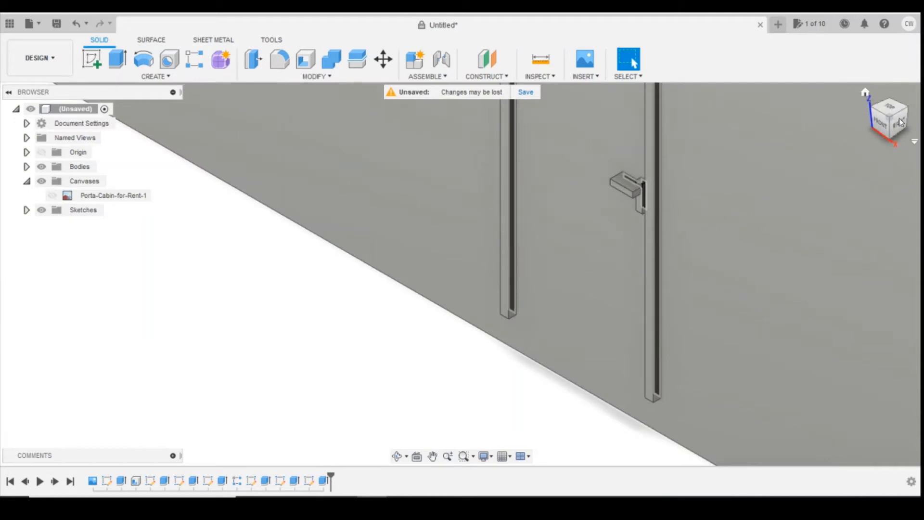
drag(882, 124, 893, 147)
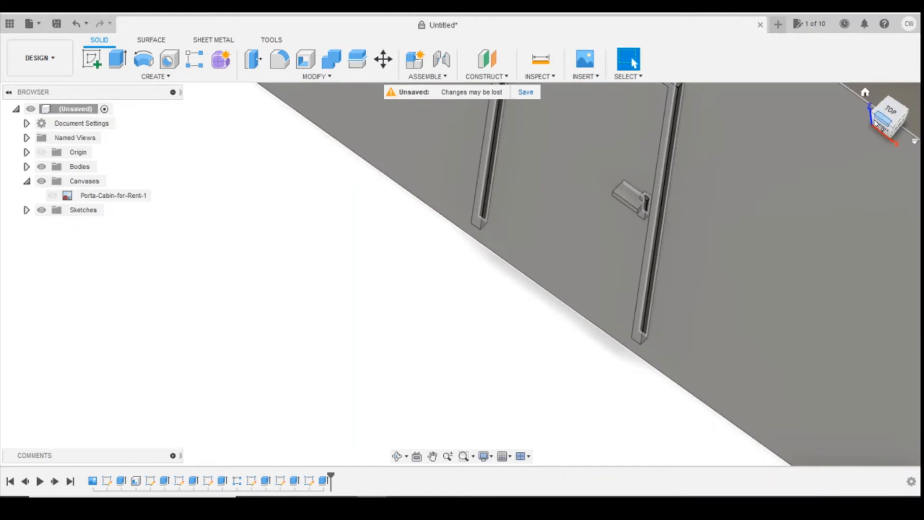
click(881, 128)
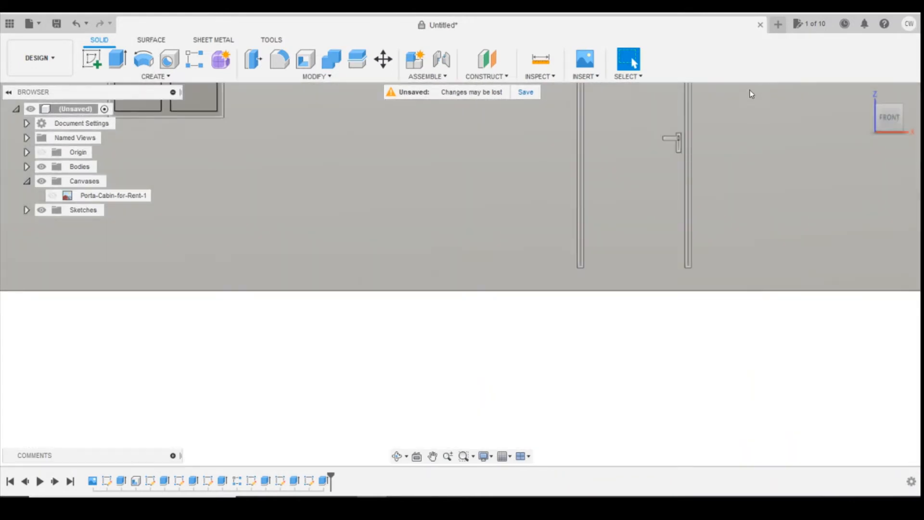
scroll(657, 158, up, 5)
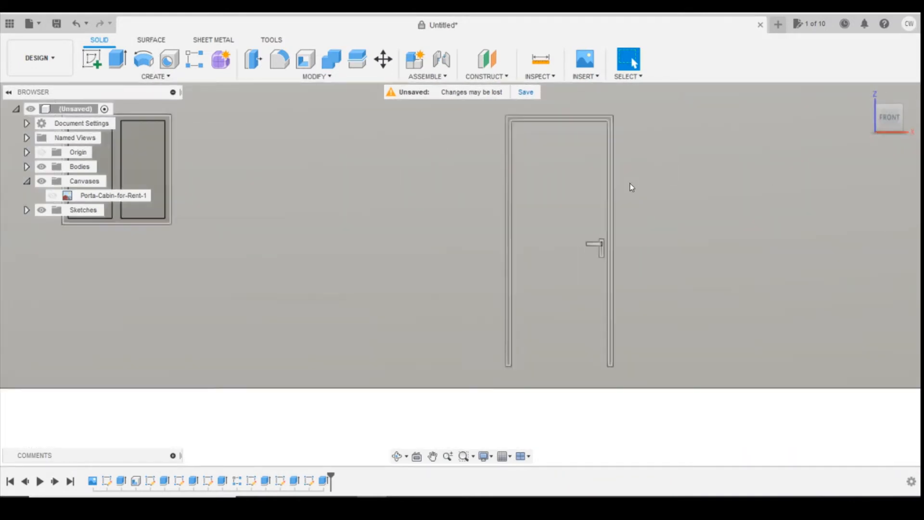
scroll(553, 343, down, 5)
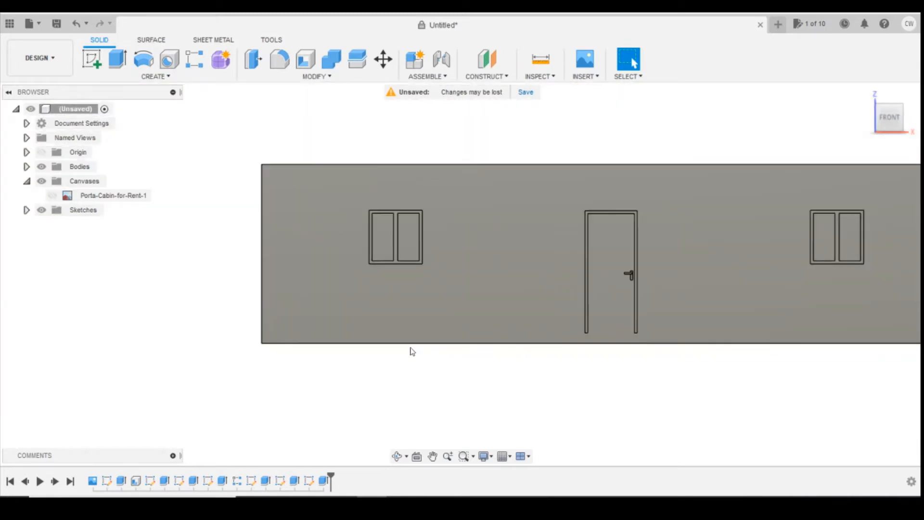
click(53, 196)
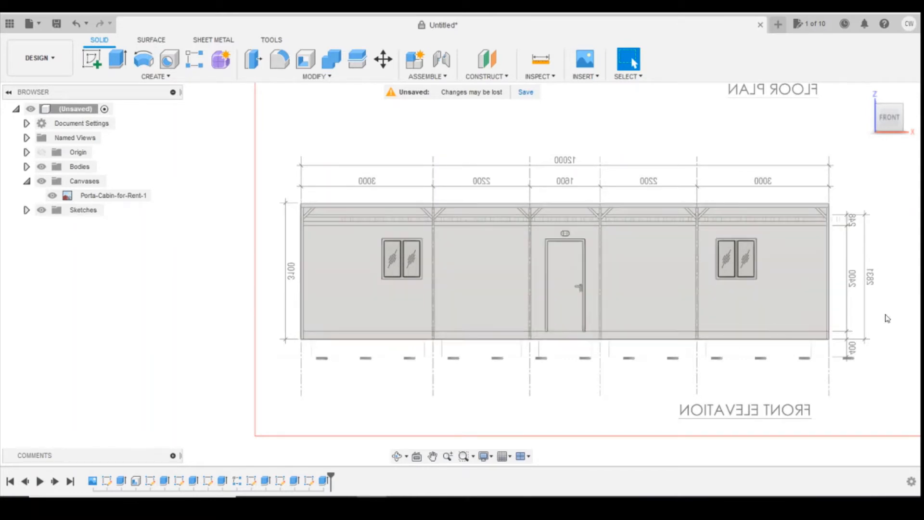
Step: Start a sketch on the cabin's bottom rim and offset its outer outline outward by 0.3 mm
drag(887, 123, 889, 88)
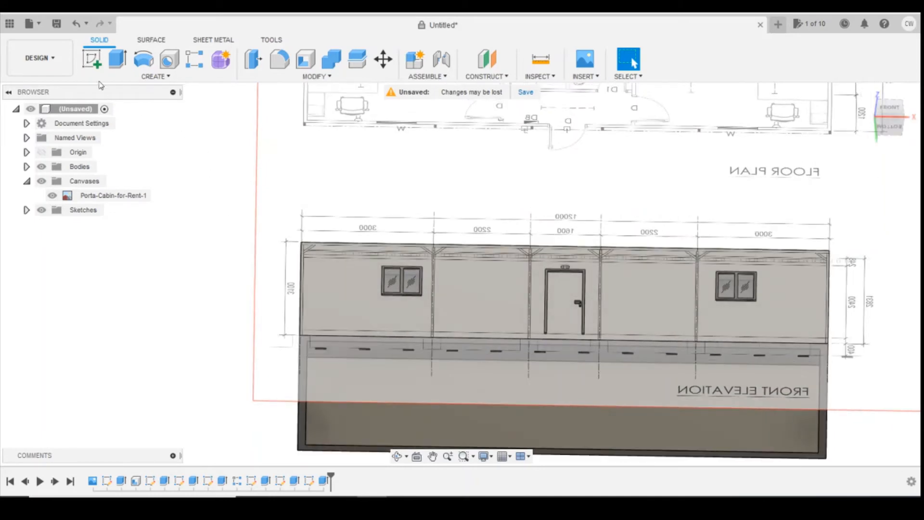
click(93, 62)
click(822, 440)
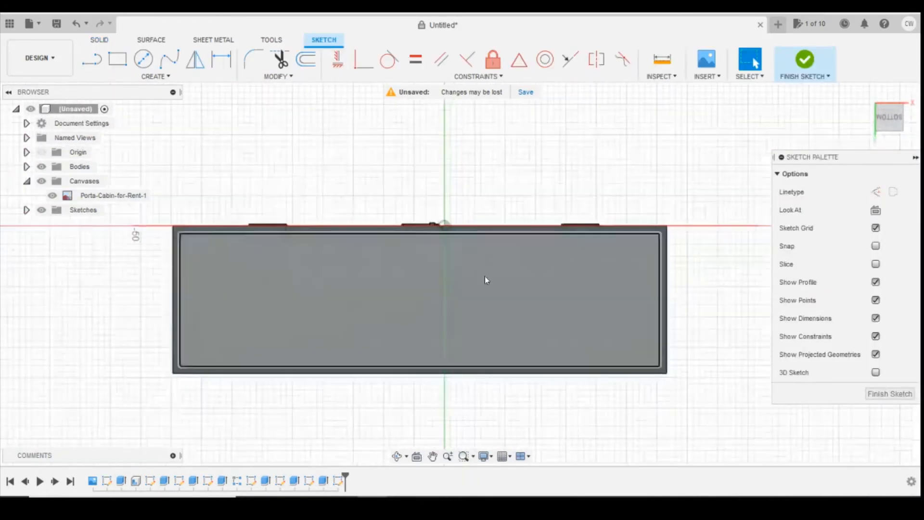
key(o)
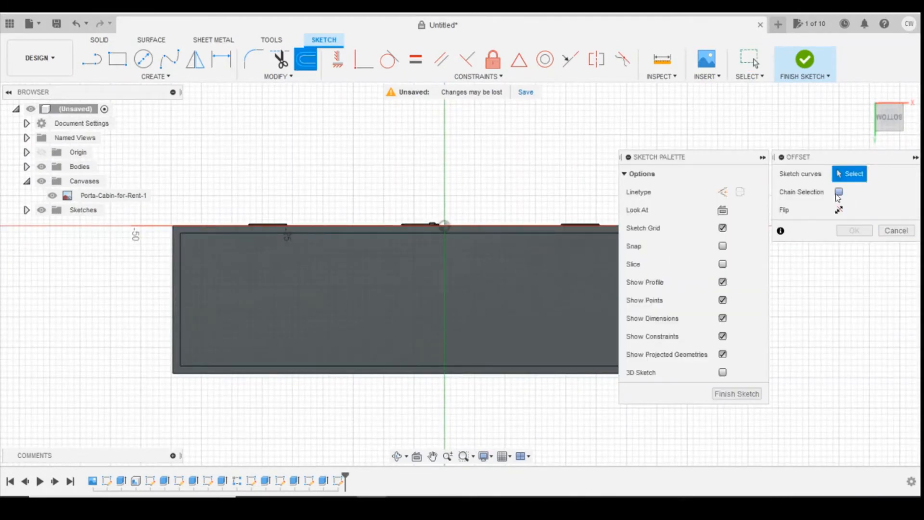
click(540, 226)
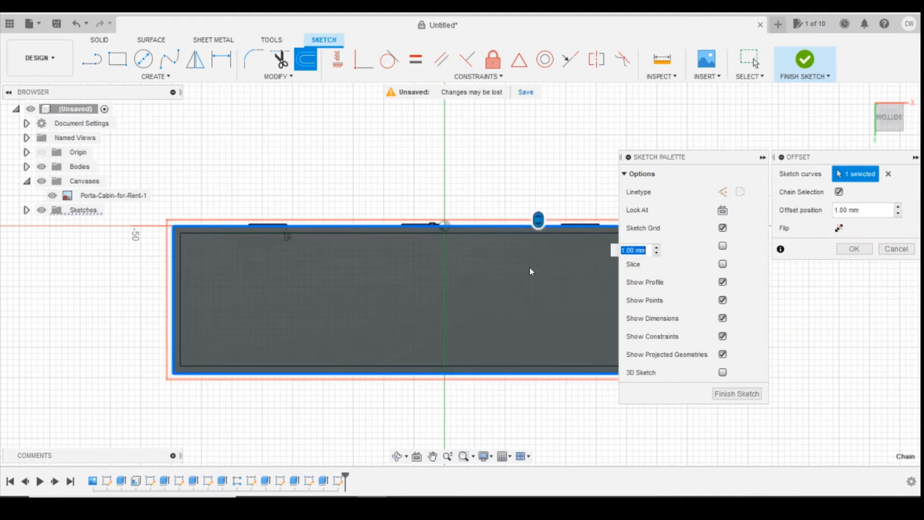
scroll(530, 221, up, 3)
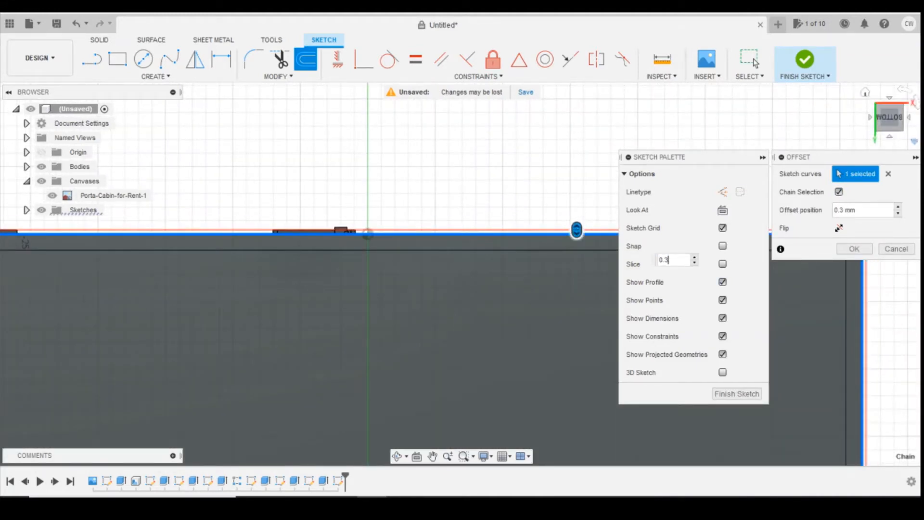
click(847, 251)
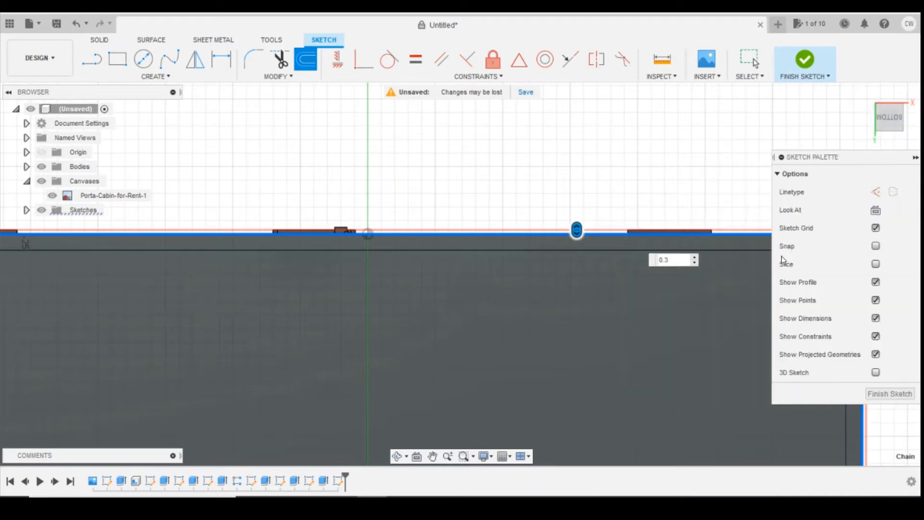
Step: Extrude the 0.3 mm rim profile around the cabin's base by -1.218 mm with the operation set to Join
scroll(607, 255, up, 3)
click(614, 201)
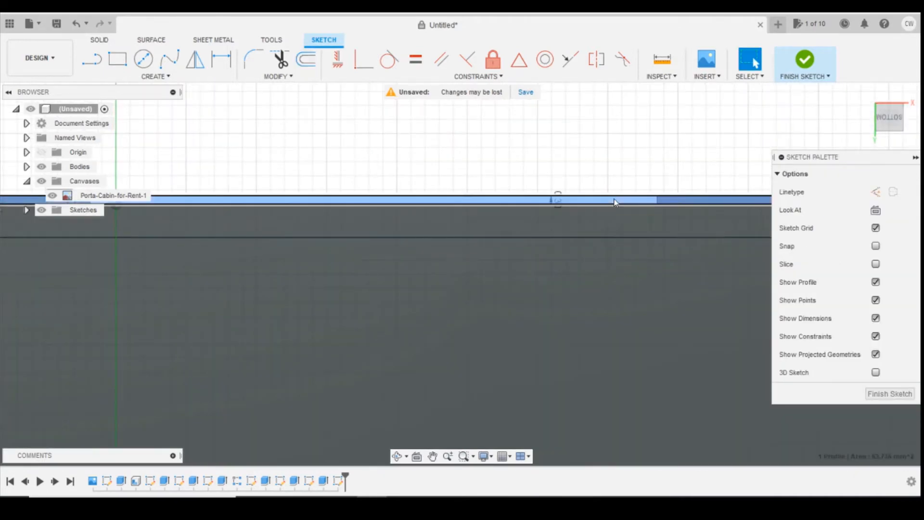
right_click(614, 201)
click(606, 252)
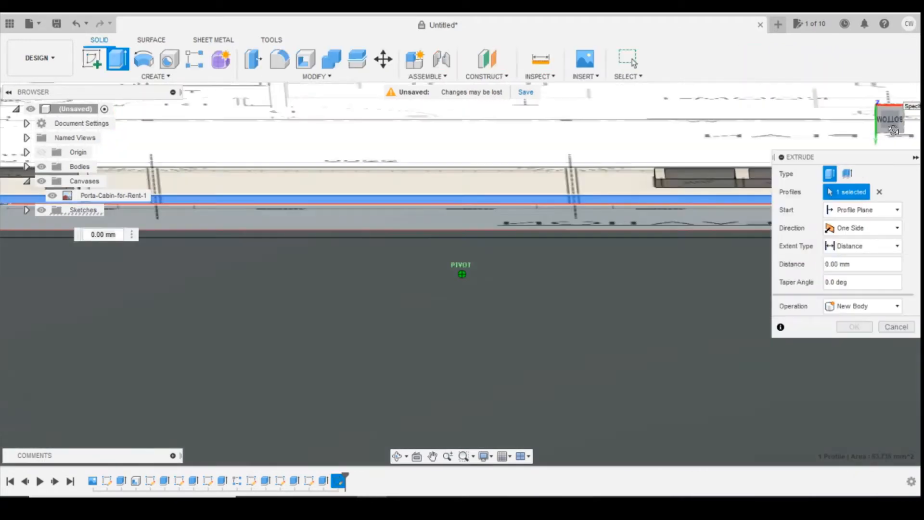
scroll(159, 196, up, 6)
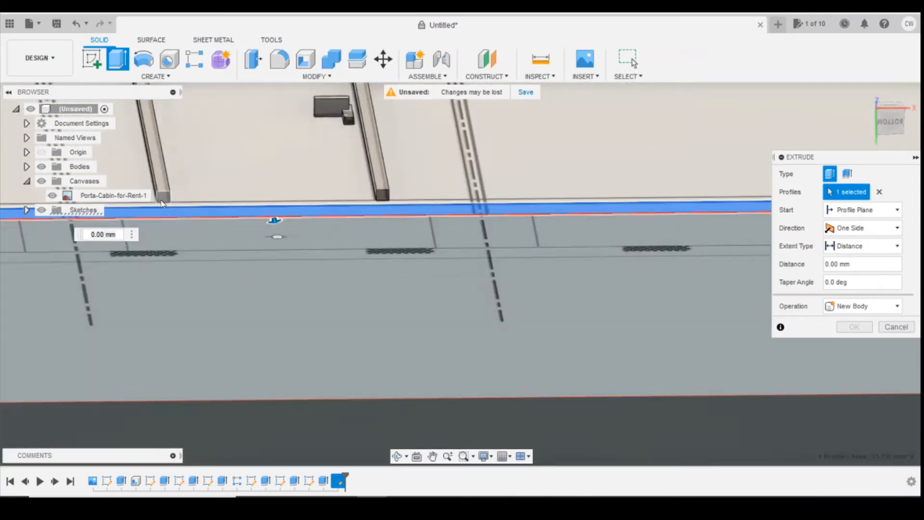
drag(342, 230, 335, 203)
scroll(351, 279, down, 5)
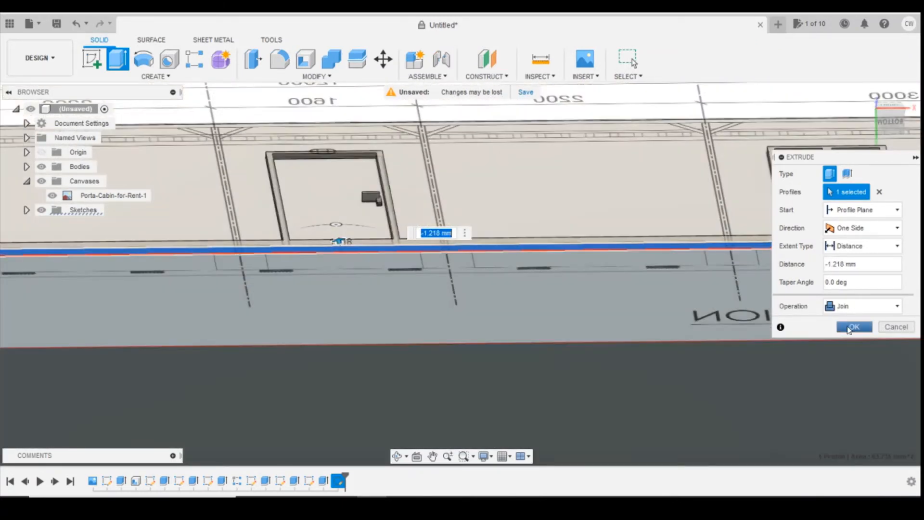
click(850, 327)
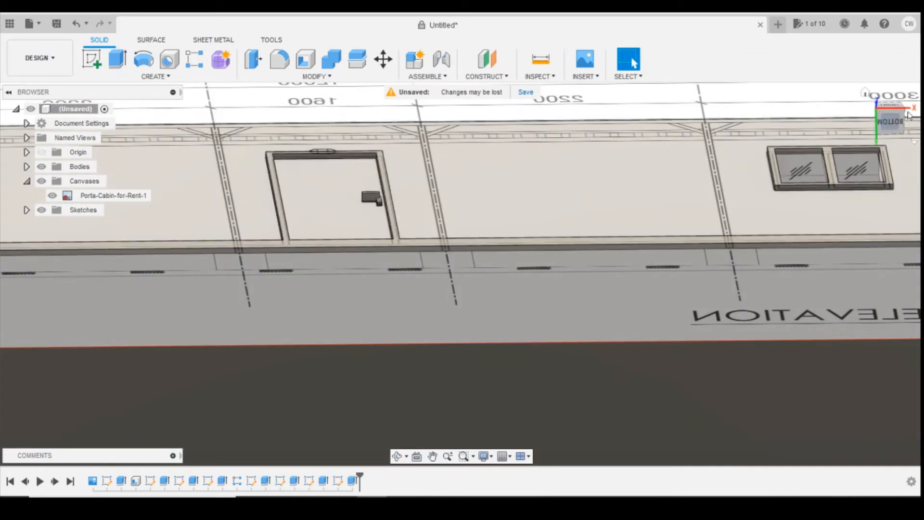
Step: Start a sketch on the cabin's roof, offset its outer outline outward by 0.3 mm, and finish the sketch
mouse_move(895, 131)
mouse_down()
mouse_move(899, 154)
mouse_move(889, 125)
mouse_up()
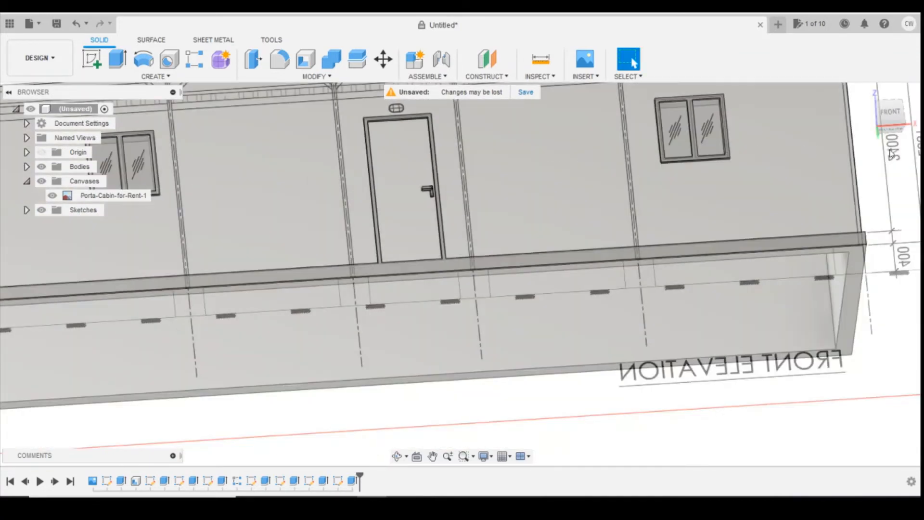
click(888, 120)
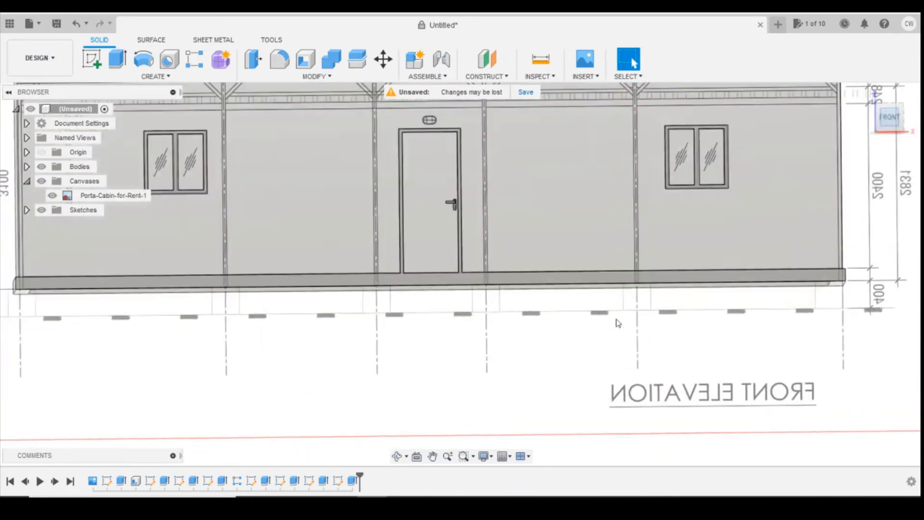
scroll(513, 290, up, 5)
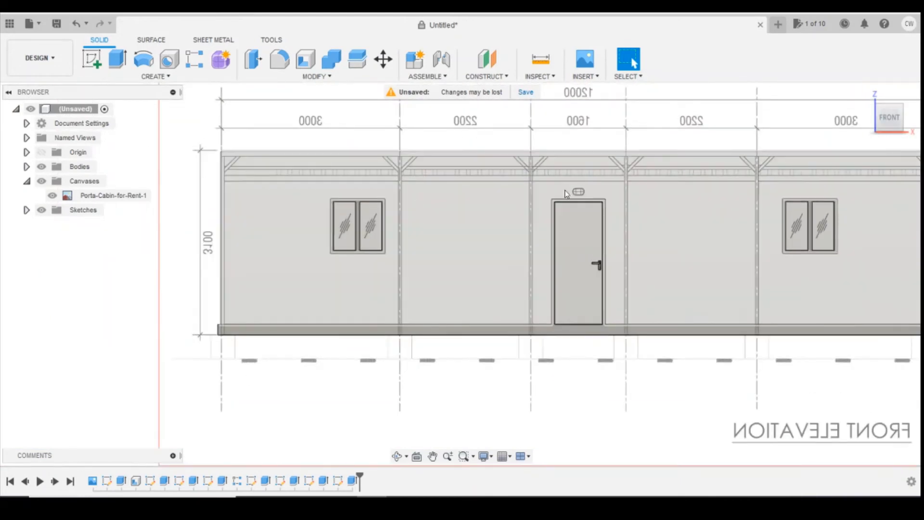
shift+middle_drag(462, 273, 385, 153)
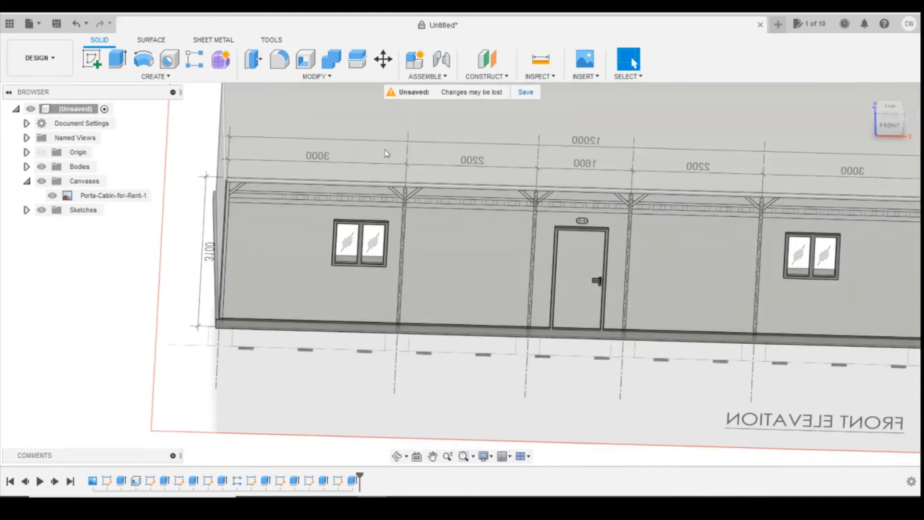
click(91, 59)
click(278, 105)
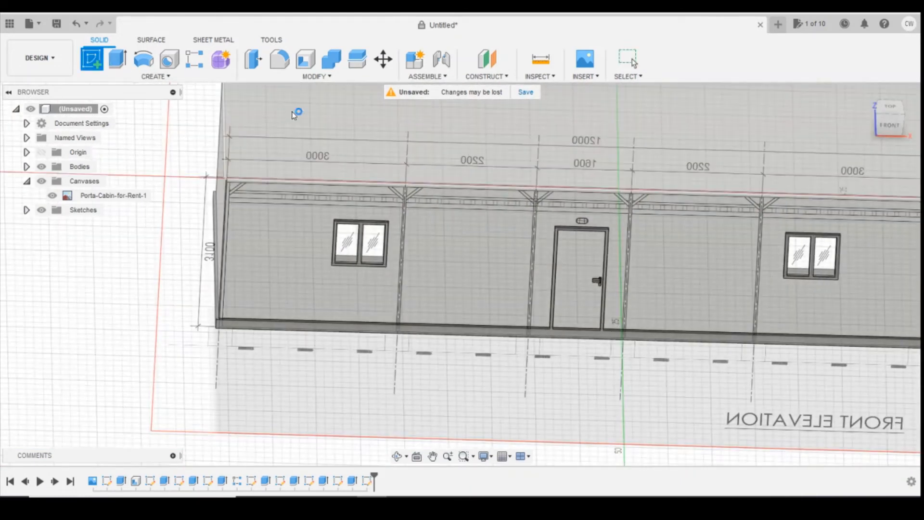
click(306, 59)
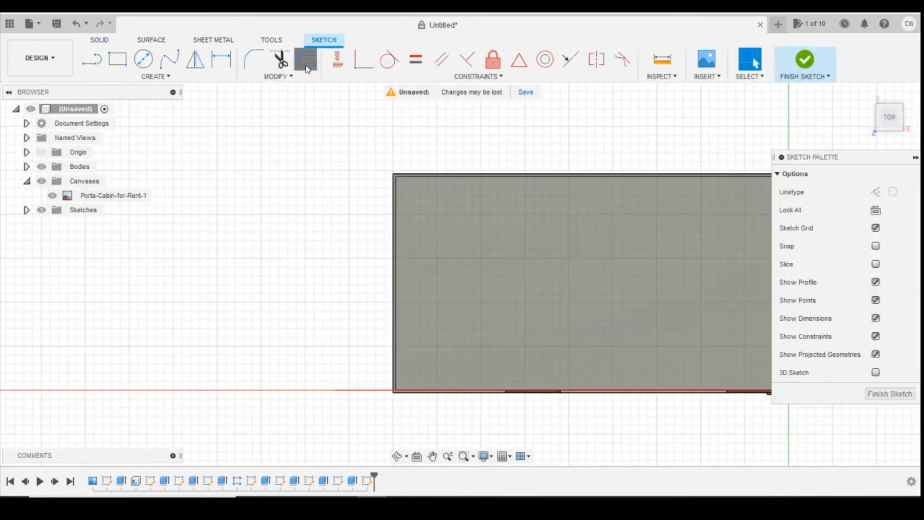
scroll(316, 202, down, 3)
scroll(413, 249, up, 3)
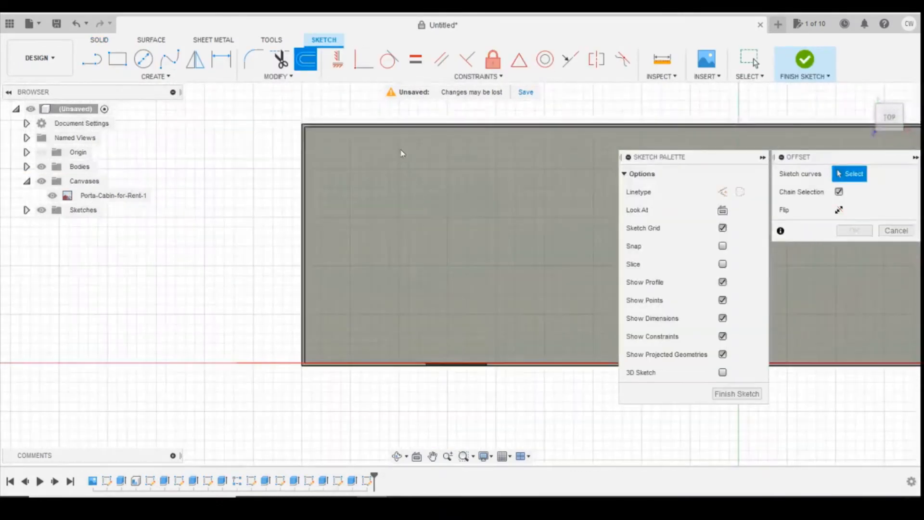
click(372, 127)
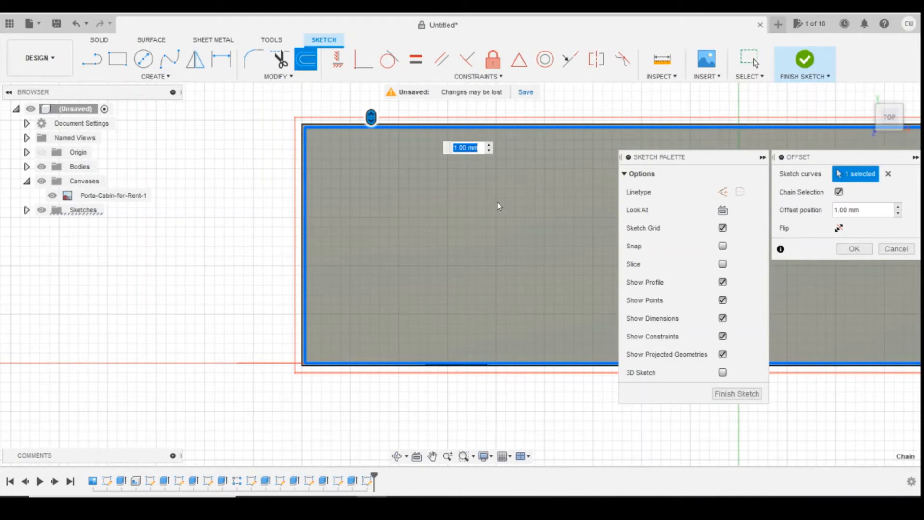
text(0.3)
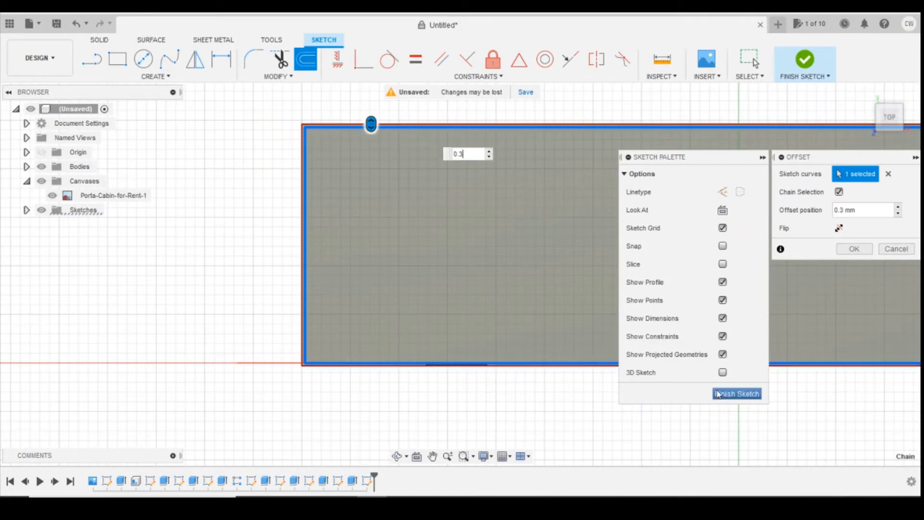
click(729, 394)
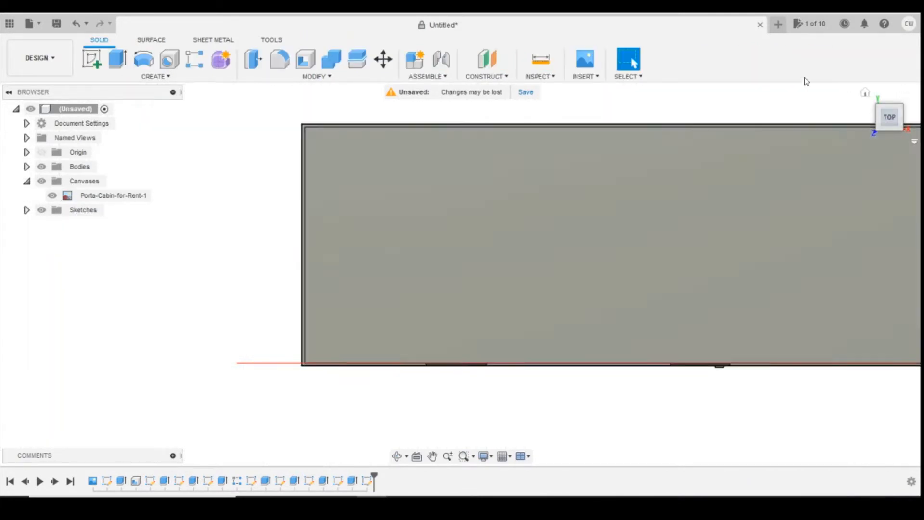
Step: Measure the height of the base trim along its vertical edge at the cabin's front corner
scroll(573, 124, up, 1)
scroll(573, 124, up, 3)
scroll(707, 126, down, 3)
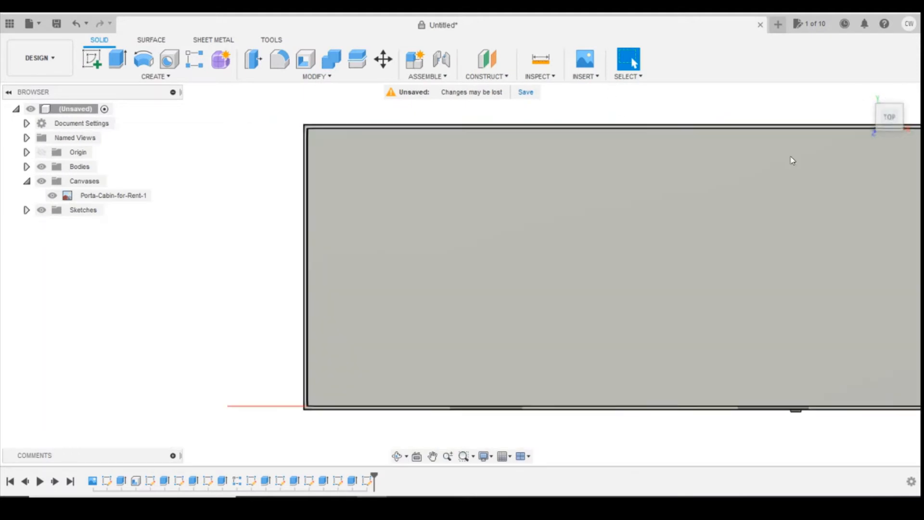
drag(890, 120, 885, 96)
click(865, 93)
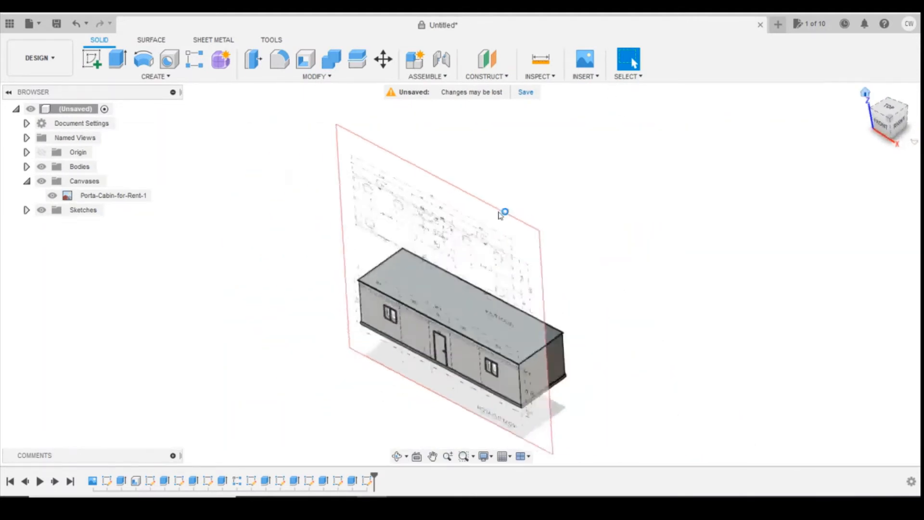
scroll(501, 213, down, 3)
scroll(522, 353, up, 8)
scroll(462, 193, up, 5)
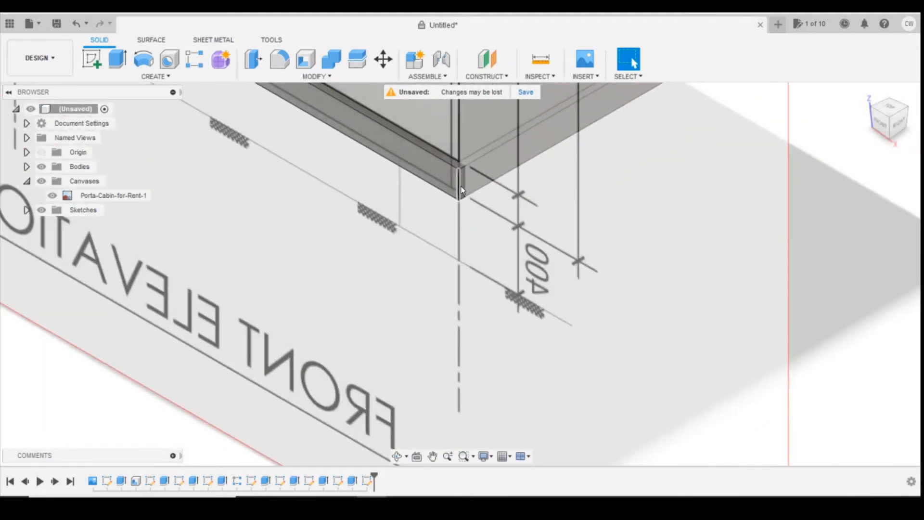
click(459, 185)
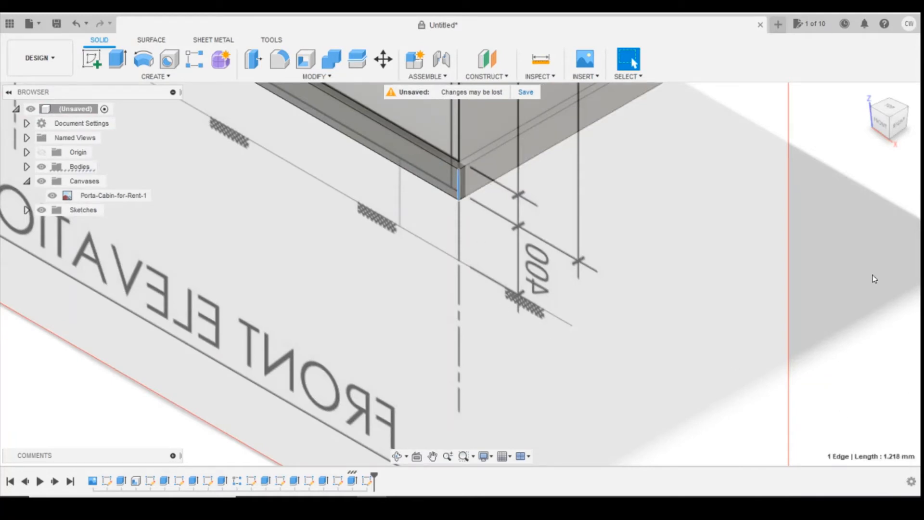
Step: Extrude the offset rim profile around the roof edge by -1.218 mm with the operation set to Join
click(894, 120)
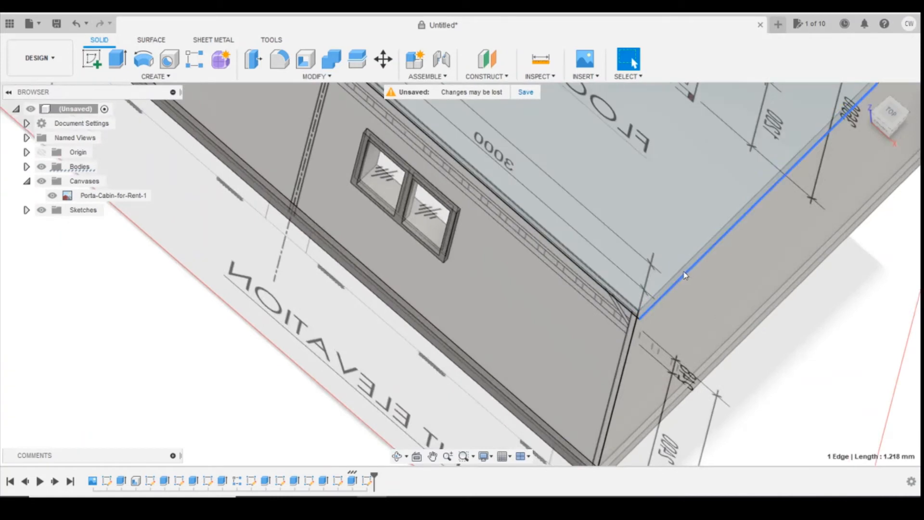
scroll(681, 277, up, 5)
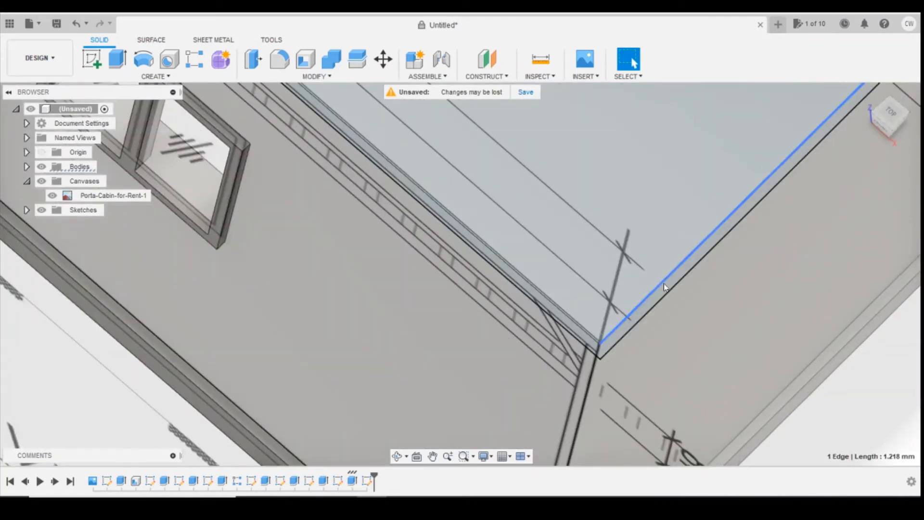
click(672, 283)
right_click(672, 287)
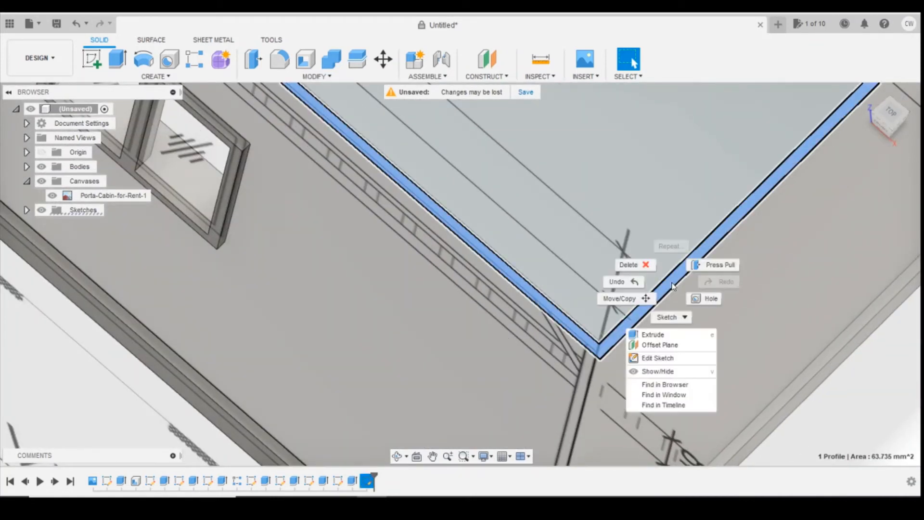
click(664, 334)
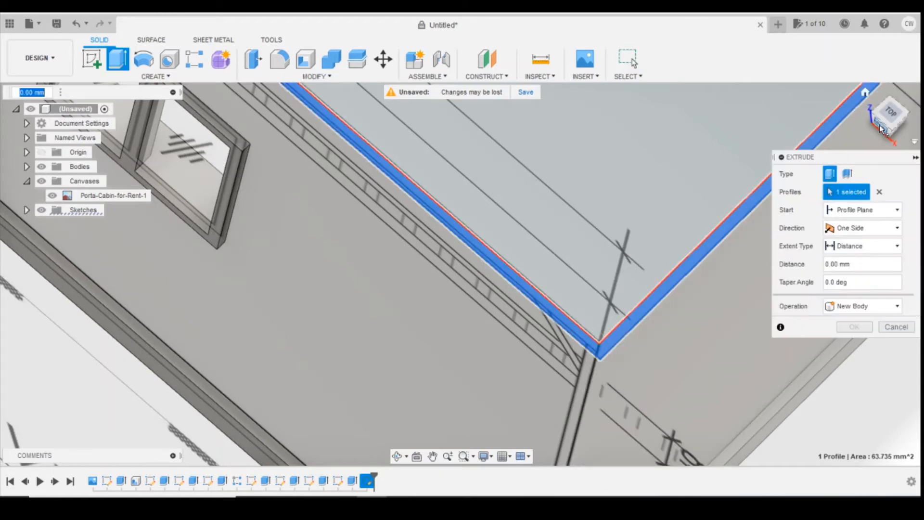
click(881, 126)
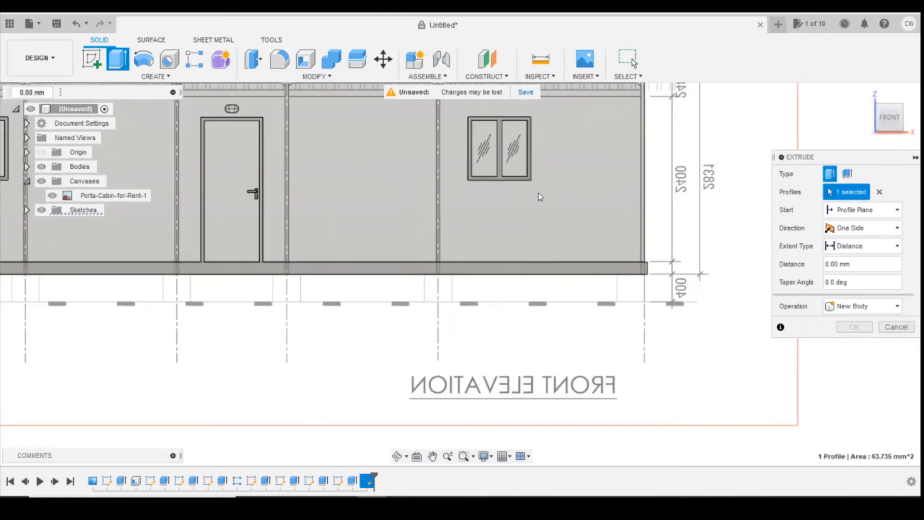
scroll(538, 195, down, 3)
drag(354, 120, 353, 136)
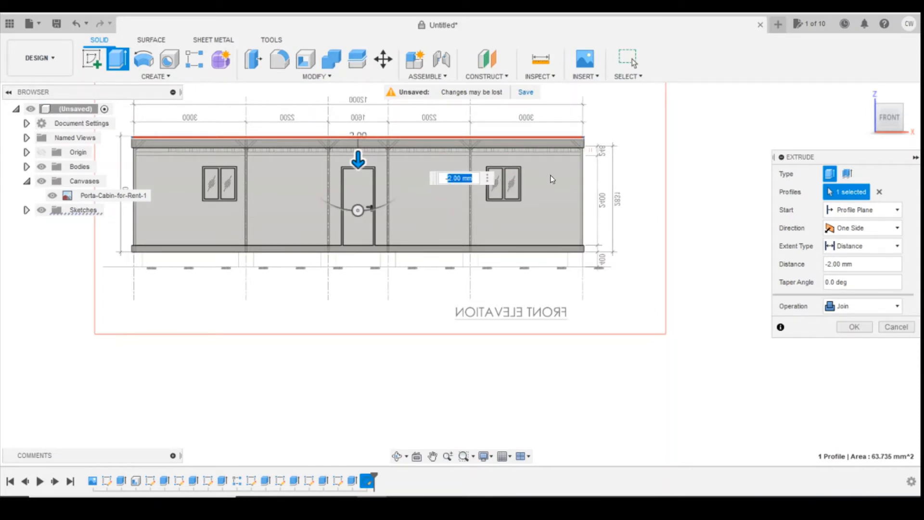
text(-1.218)
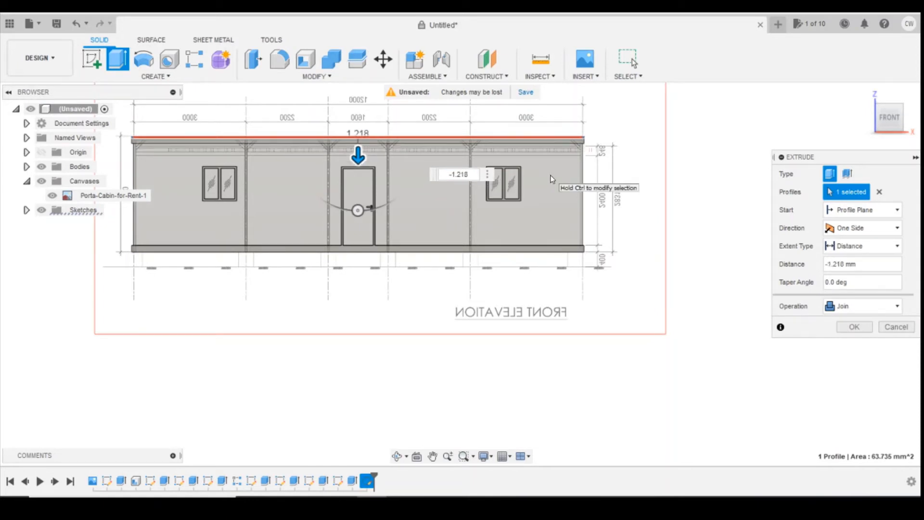
key(Return)
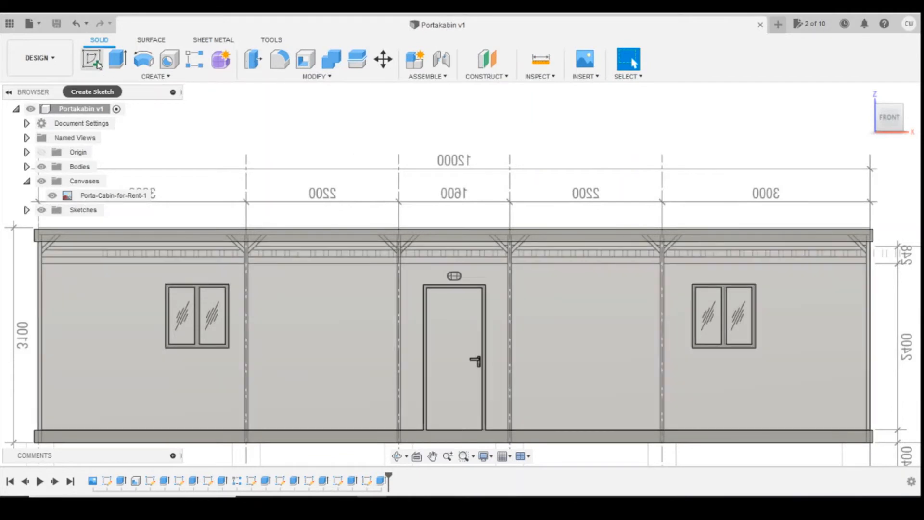
Step: Start a sketch on the front wall and draw a rectangle about 1.45 by 0.86 mm around the lamp above the door
click(91, 58)
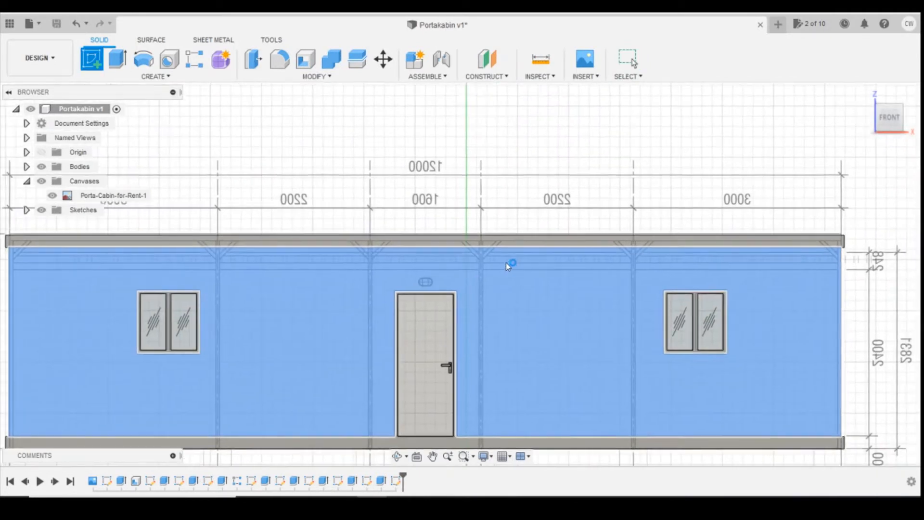
click(509, 262)
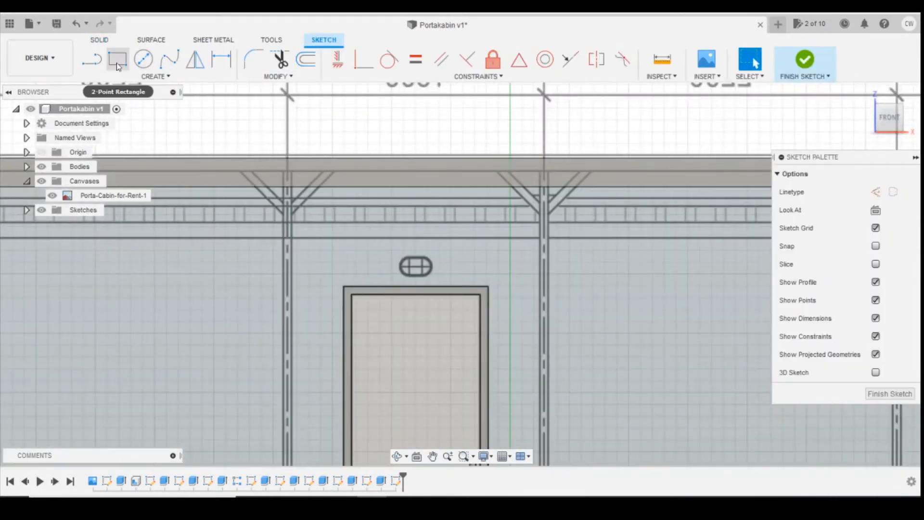
click(118, 61)
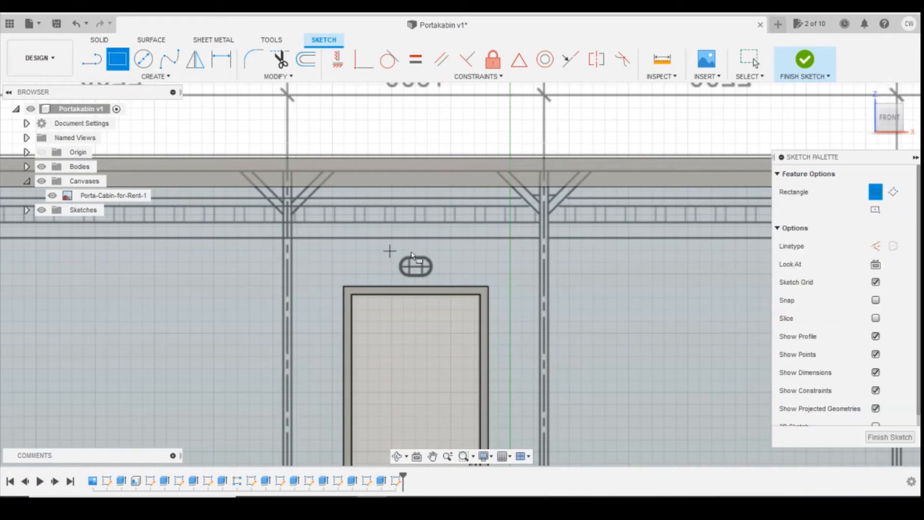
scroll(398, 255, up, 3)
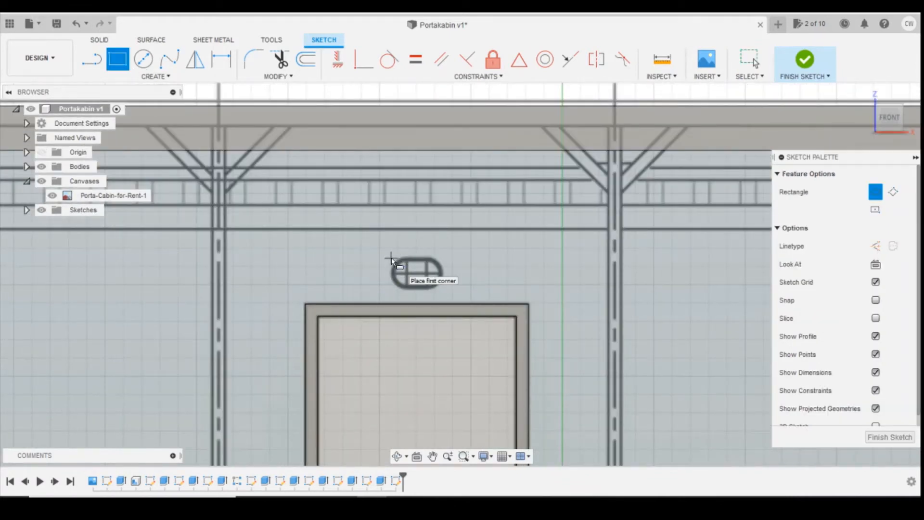
click(392, 259)
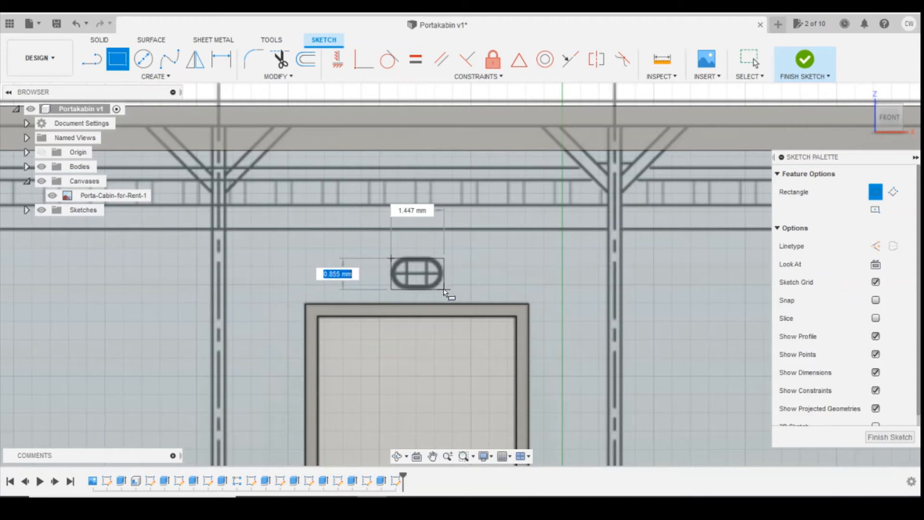
click(442, 290)
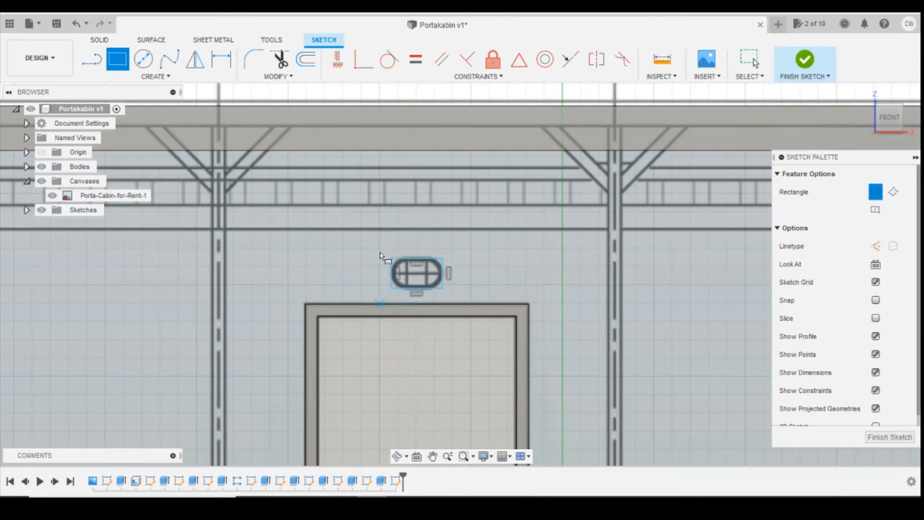
Step: Fillet all four corners of the lamp rectangle above the door with a 0.35 mm radius and finish the sketch
click(254, 61)
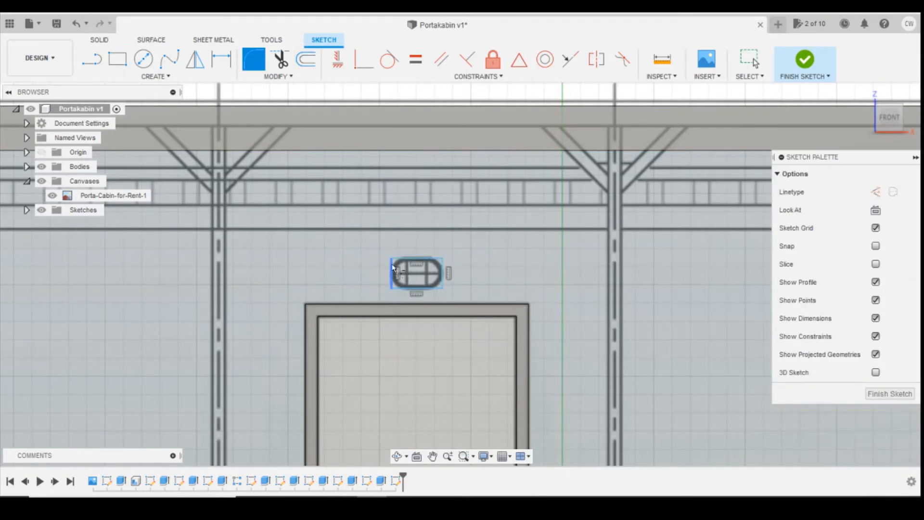
click(392, 262)
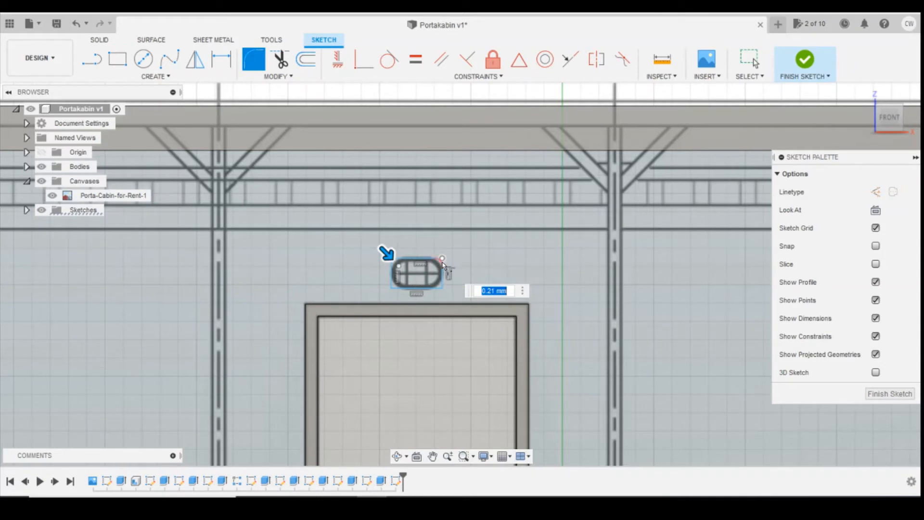
click(442, 262)
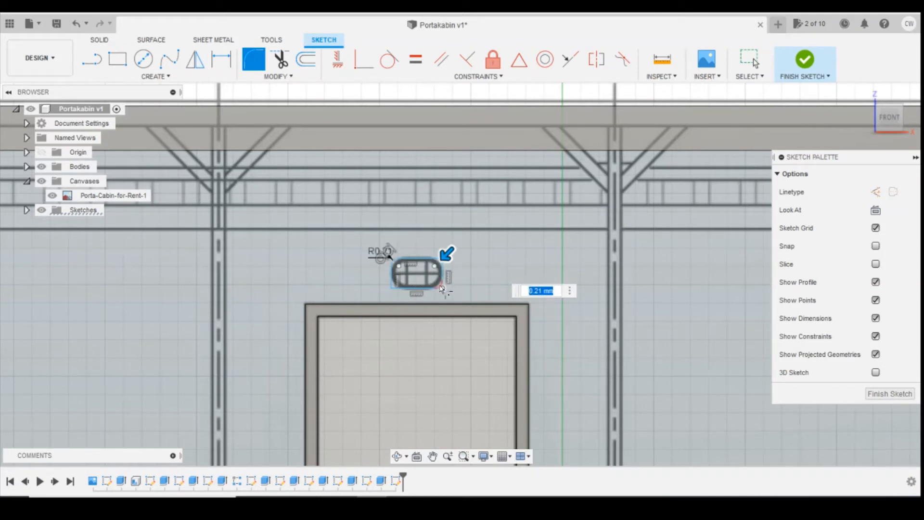
click(441, 288)
click(392, 287)
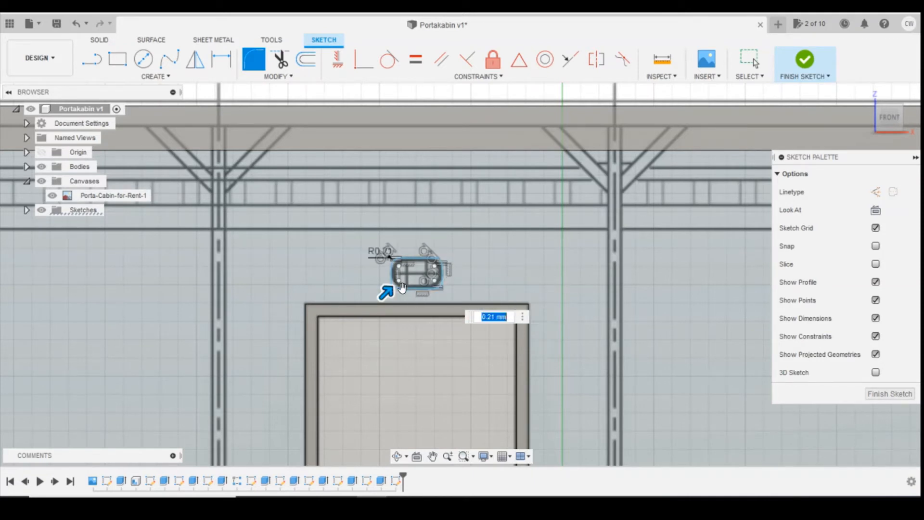
scroll(351, 322, up, 3)
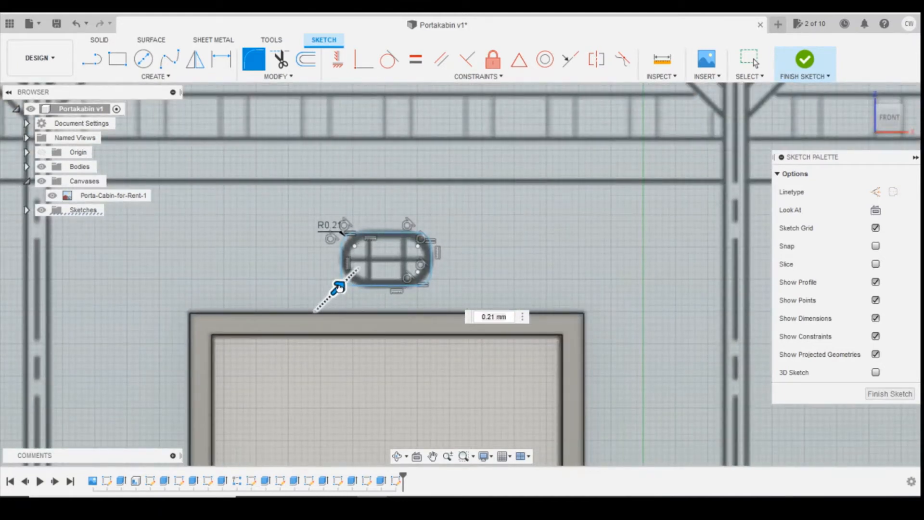
drag(339, 288, 342, 287)
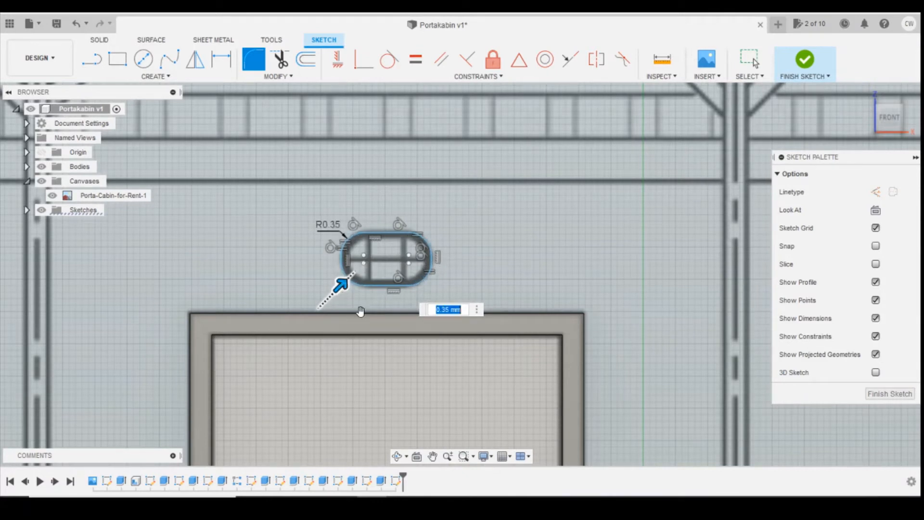
click(876, 397)
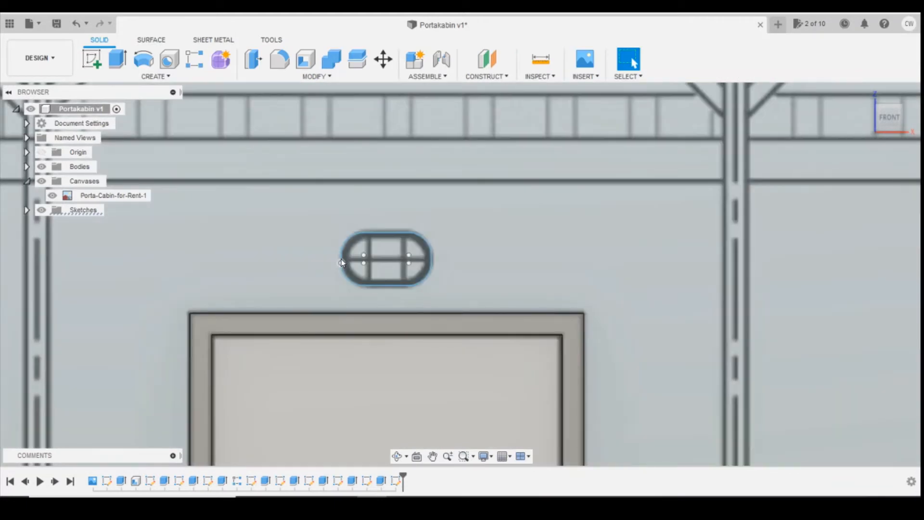
Step: Reopen the lamp sketch for editing and dimension the overall width of the rounded outline
scroll(344, 250, up, 2)
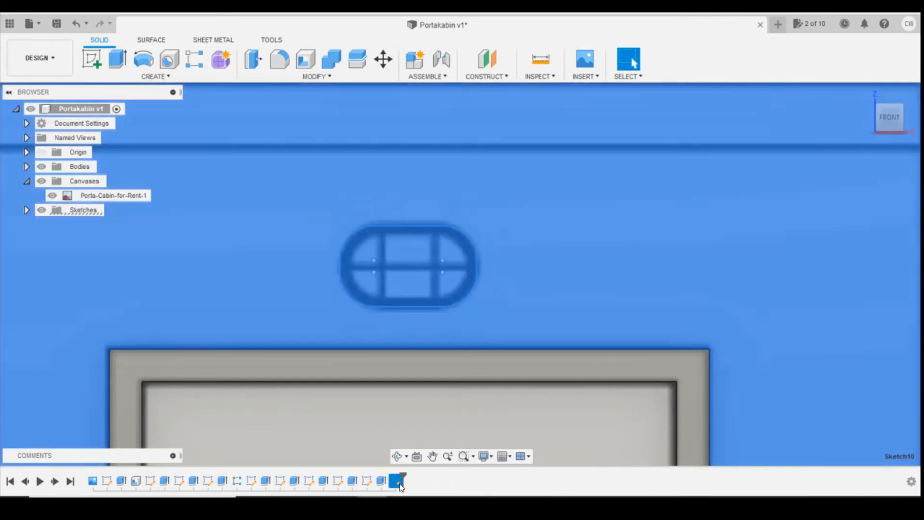
right_click(400, 481)
click(429, 362)
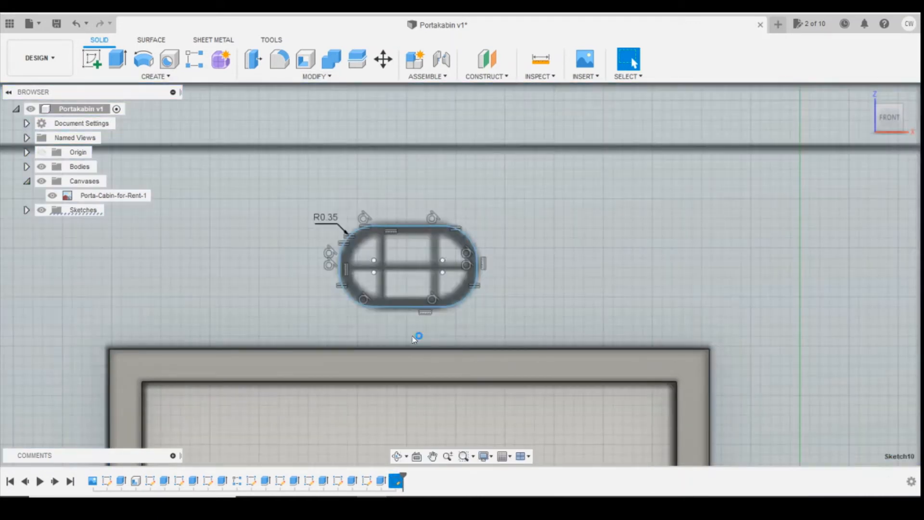
click(340, 271)
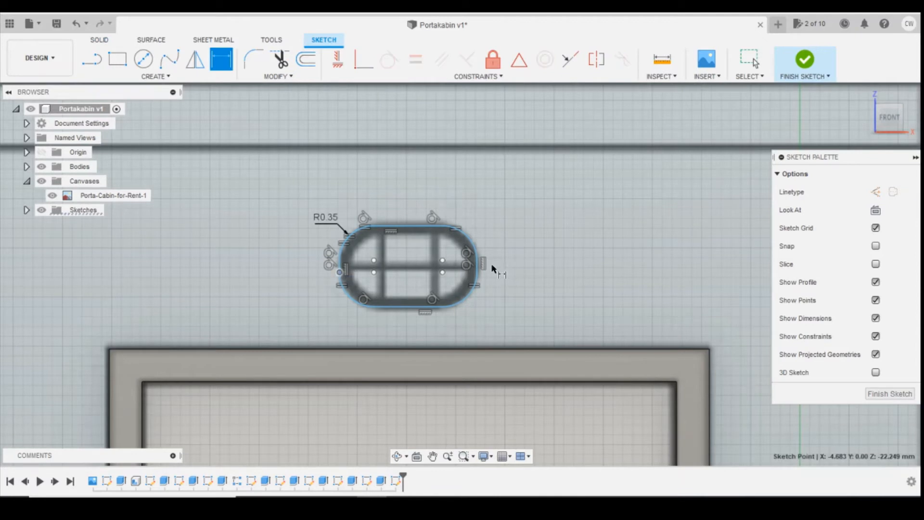
click(475, 273)
click(422, 269)
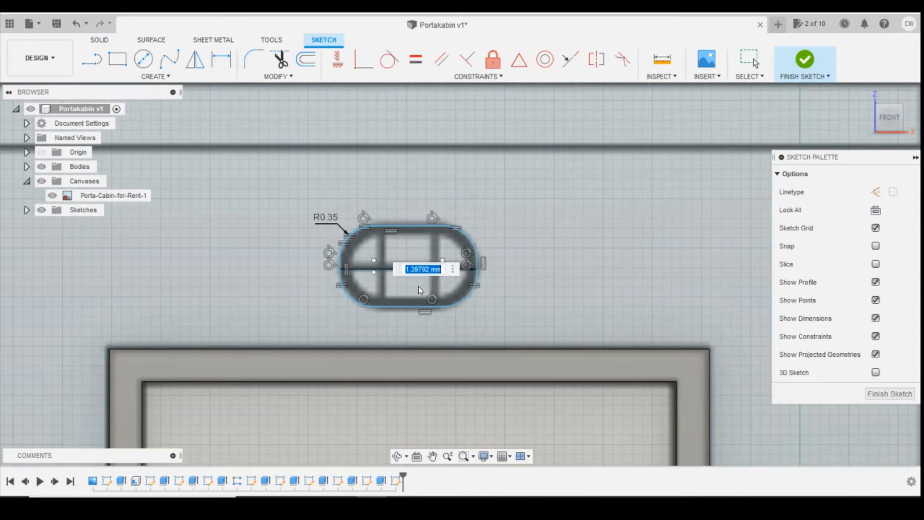
key(Return)
Step: Dimension the lamp outline's height and the vertical gap between its lower edge and the top of the door frame
click(410, 227)
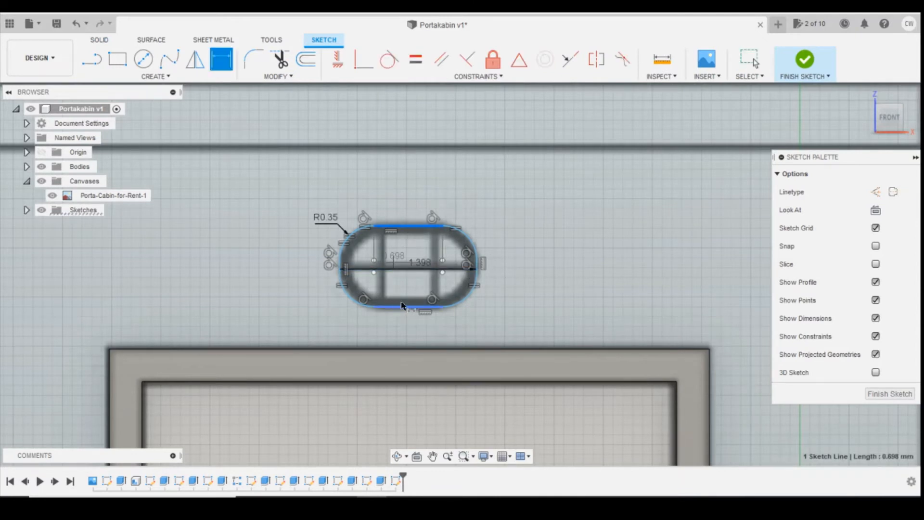
click(402, 306)
click(406, 307)
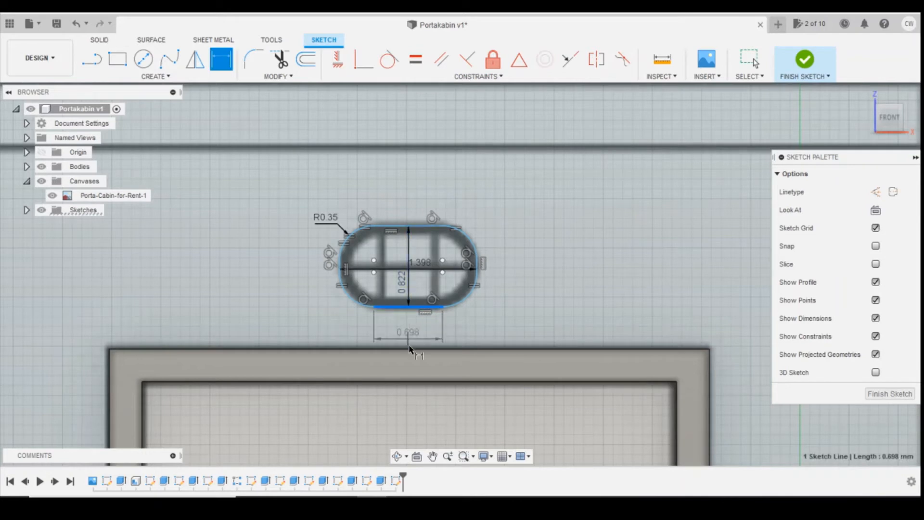
click(408, 349)
click(409, 330)
key(Return)
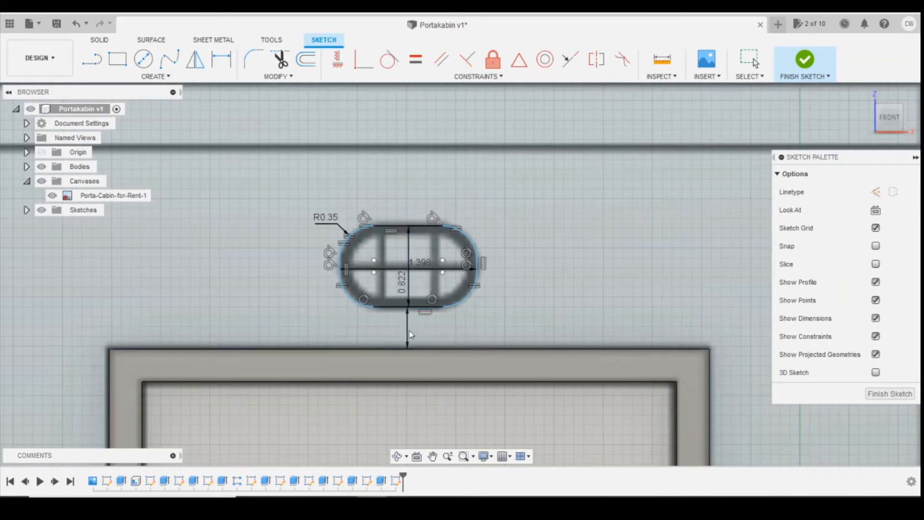
Step: Dimension the horizontal distance from the door frame's upper-left corner to the start of the lamp outline's straight lower edge
click(374, 307)
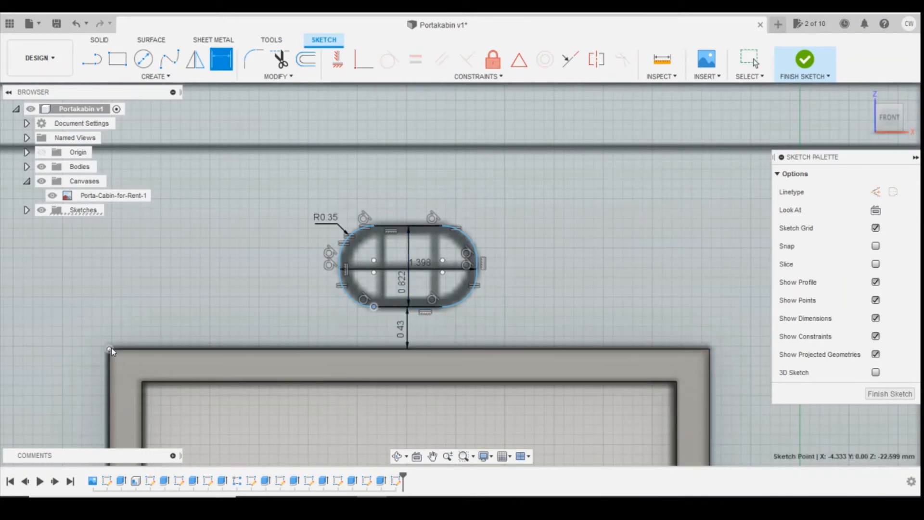
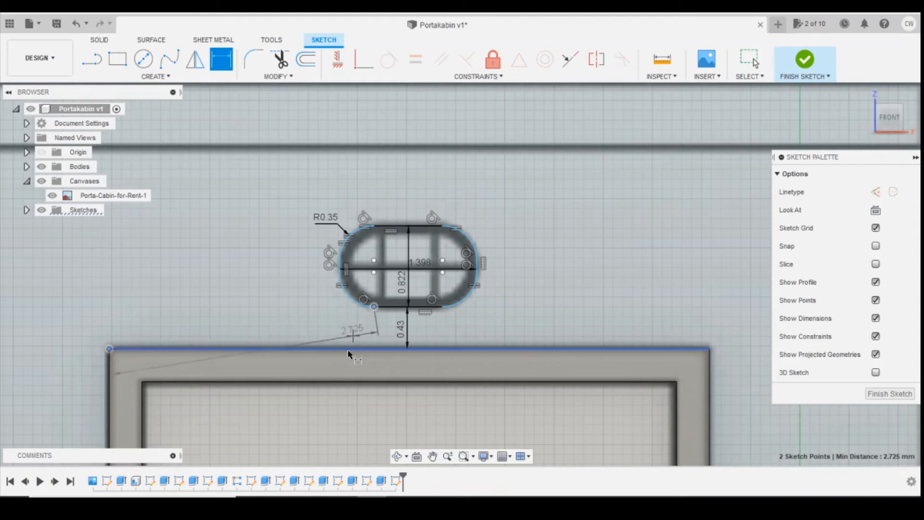
click(325, 399)
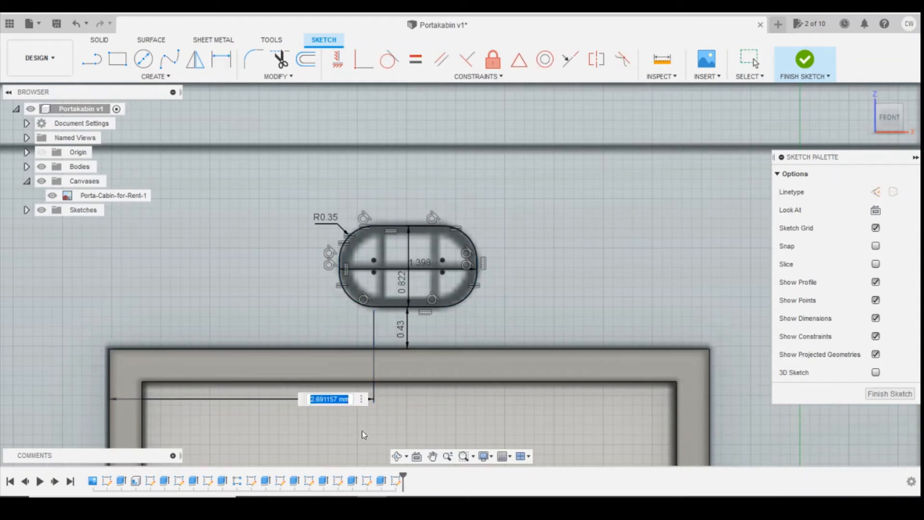
key(Return)
key(Escape)
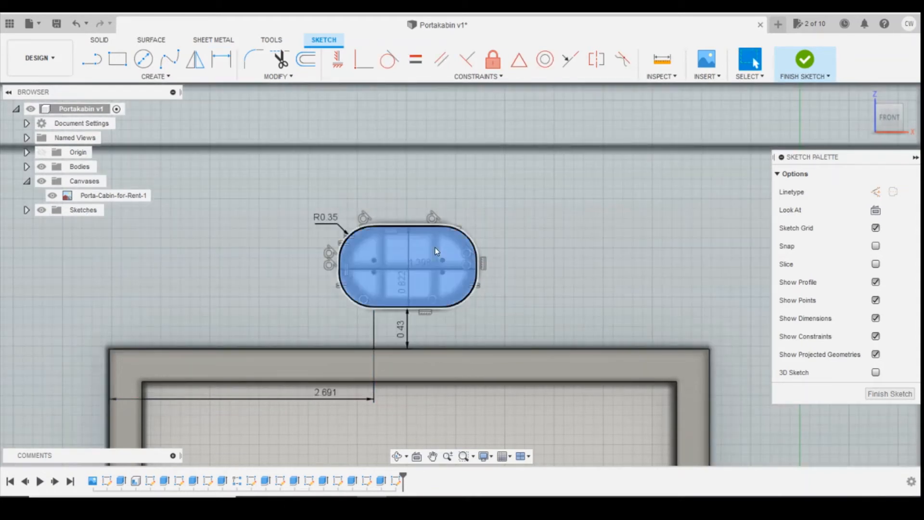
Step: Extrude the rounded lamp profile outward from the front wall by 0.90 mm with the operation set to Join
click(435, 247)
right_click(438, 257)
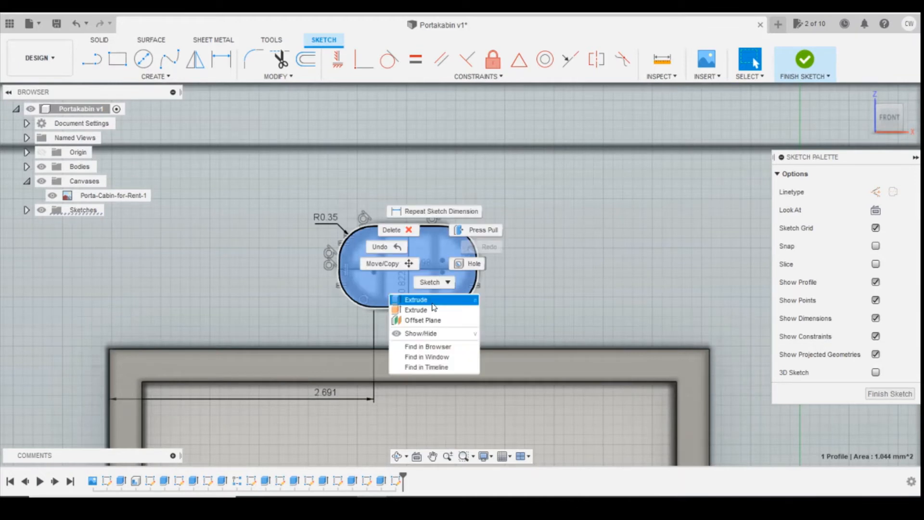
click(413, 299)
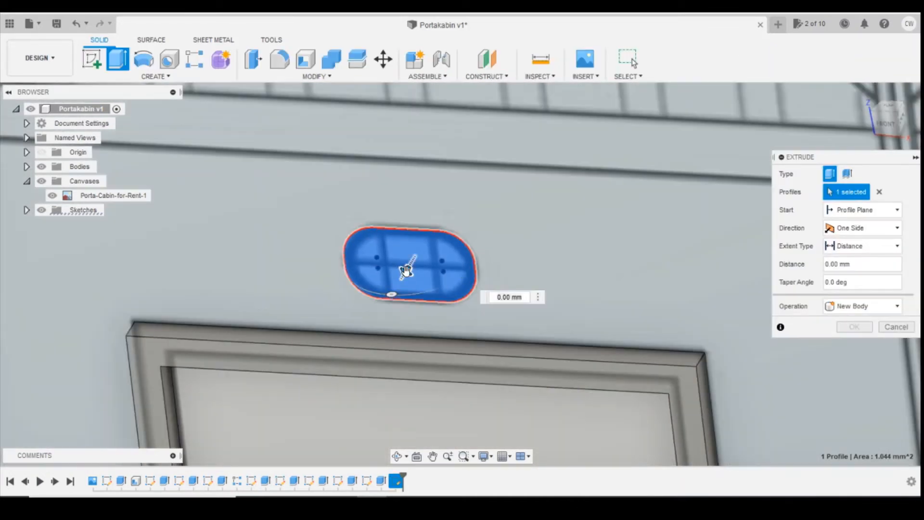
drag(406, 270, 380, 311)
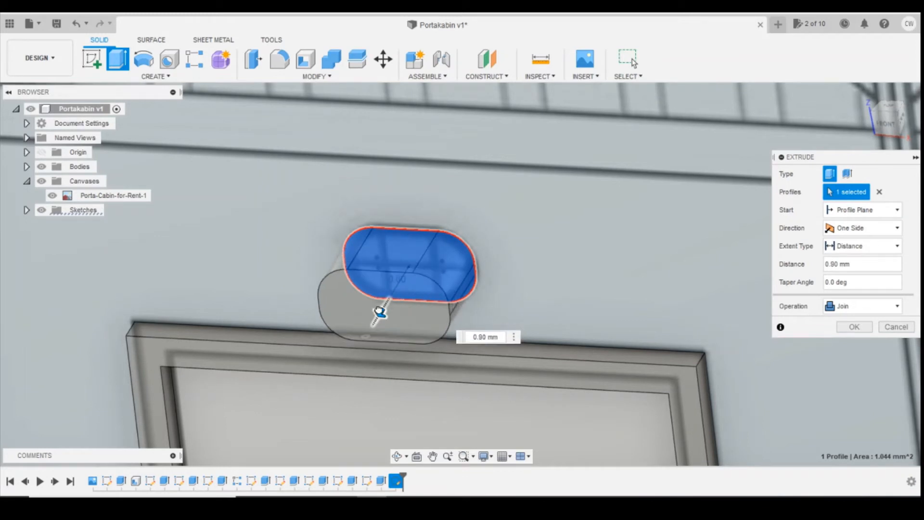
click(853, 325)
Step: Fillet the outer front edge loop of the lamp with a 0.30 mm radius
key(f)
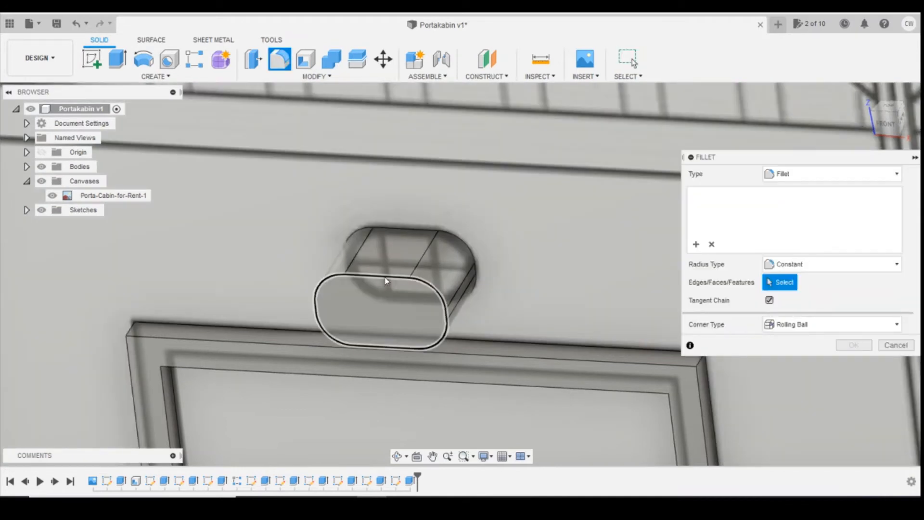
click(385, 279)
drag(381, 273, 383, 276)
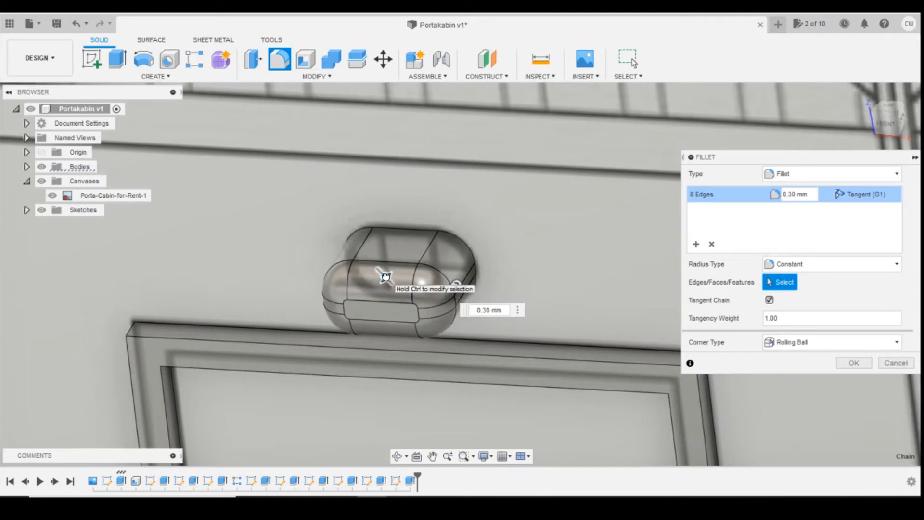
click(853, 363)
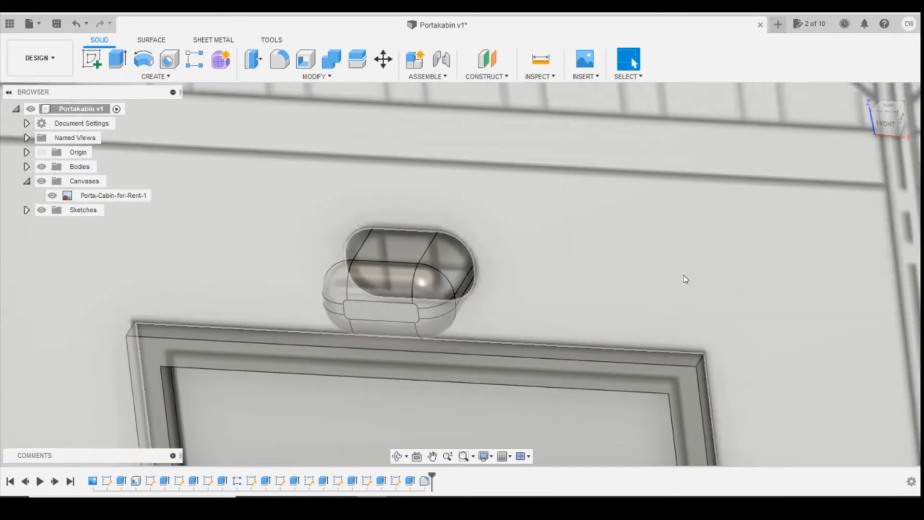
Step: Start a sketch on the front wall and draw a 0.5 by 18.443 mm rectangle along its left edge, between the roof and base trims
scroll(685, 279, down, 5)
scroll(742, 359, down, 10)
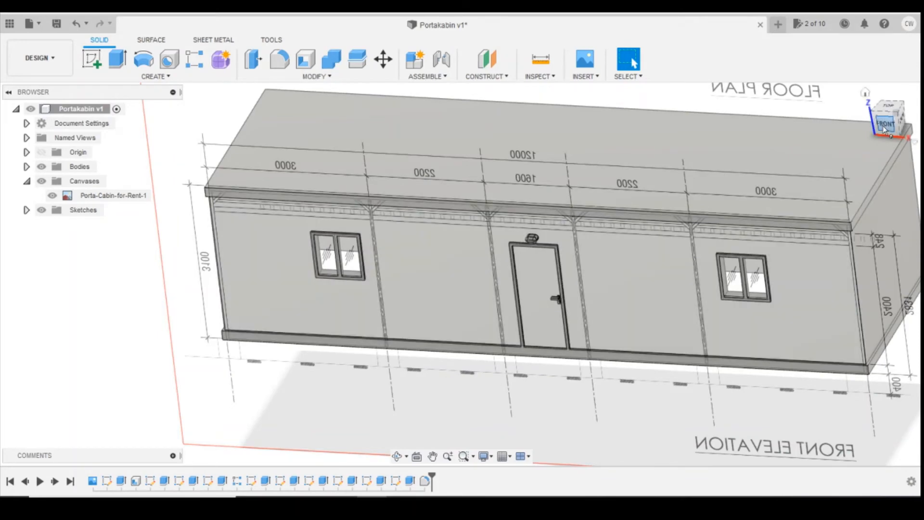
click(884, 125)
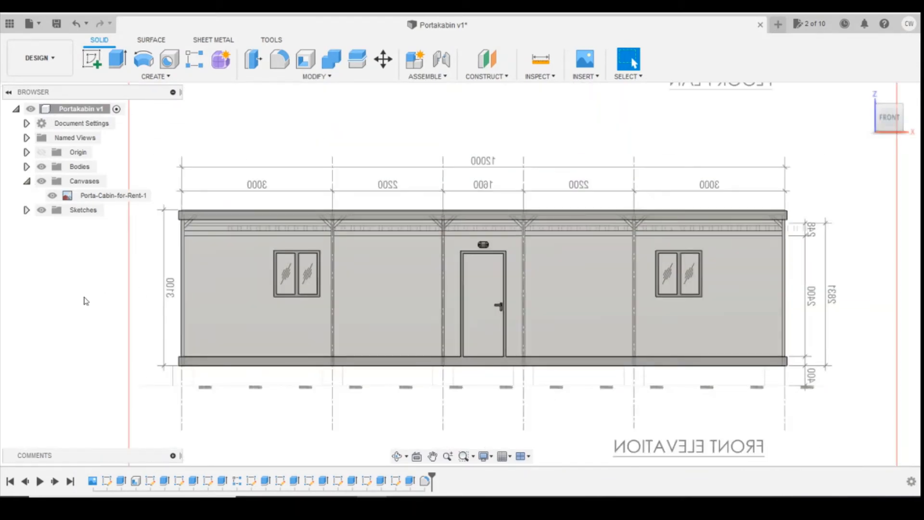
scroll(111, 279, up, 3)
click(92, 59)
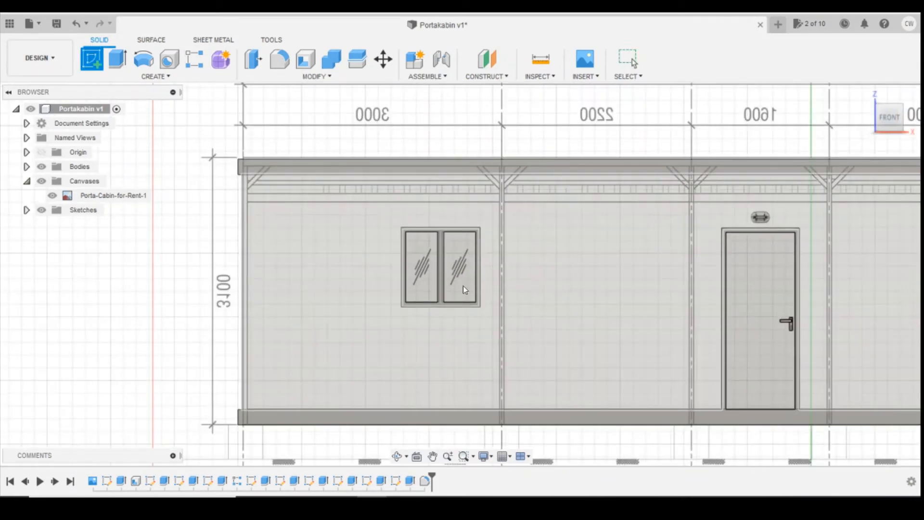
click(278, 265)
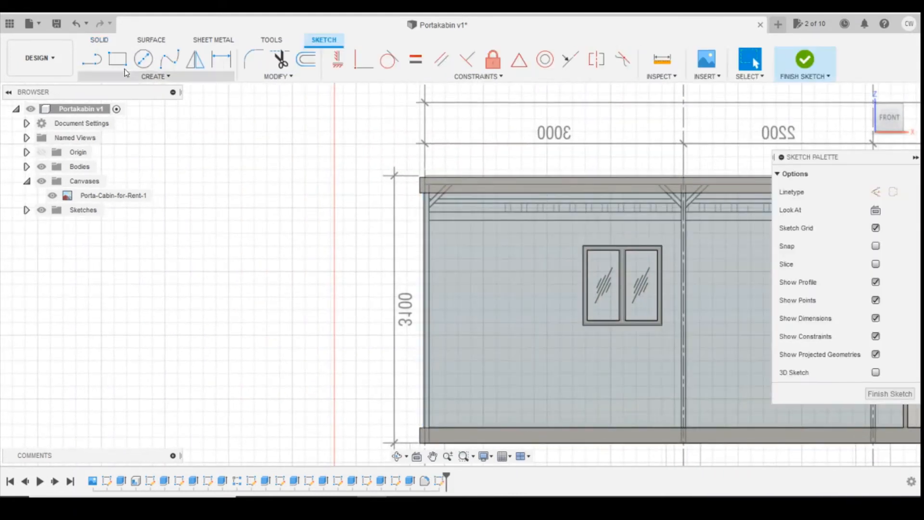
click(117, 60)
scroll(480, 258, up, 3)
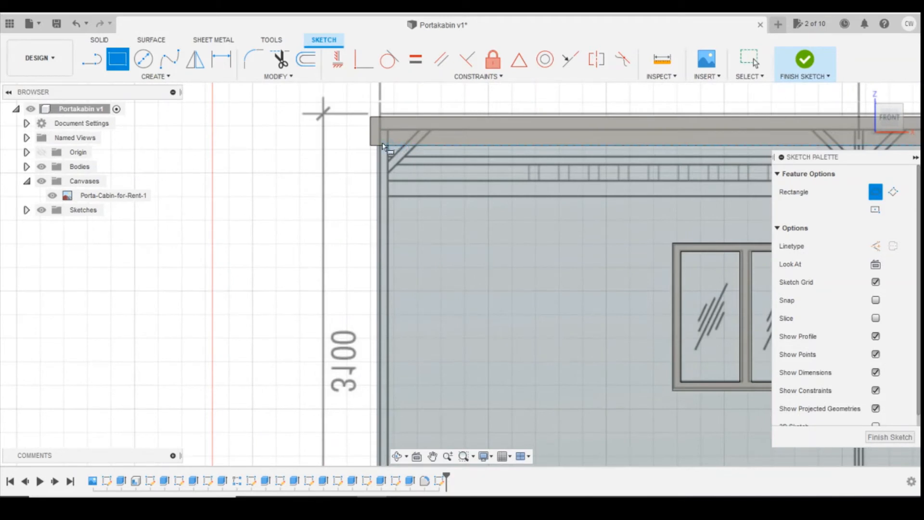
scroll(380, 146, up, 3)
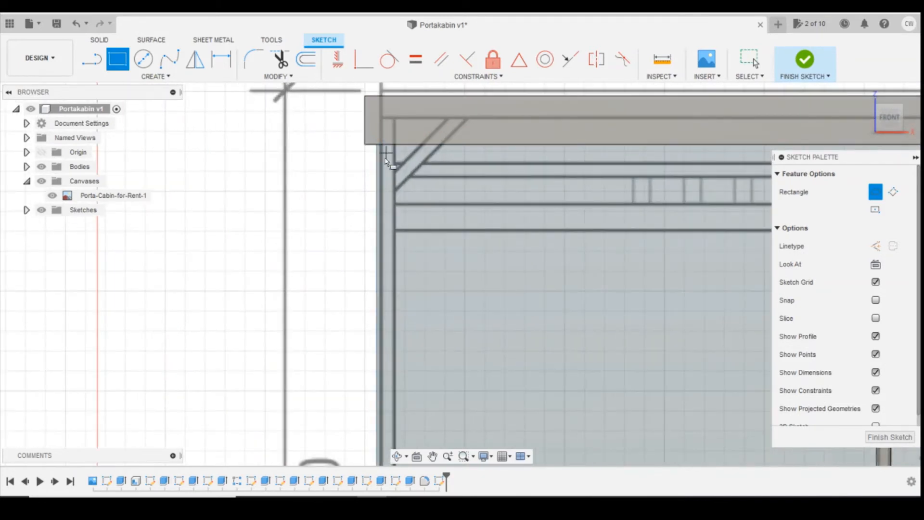
scroll(386, 159, down, 2)
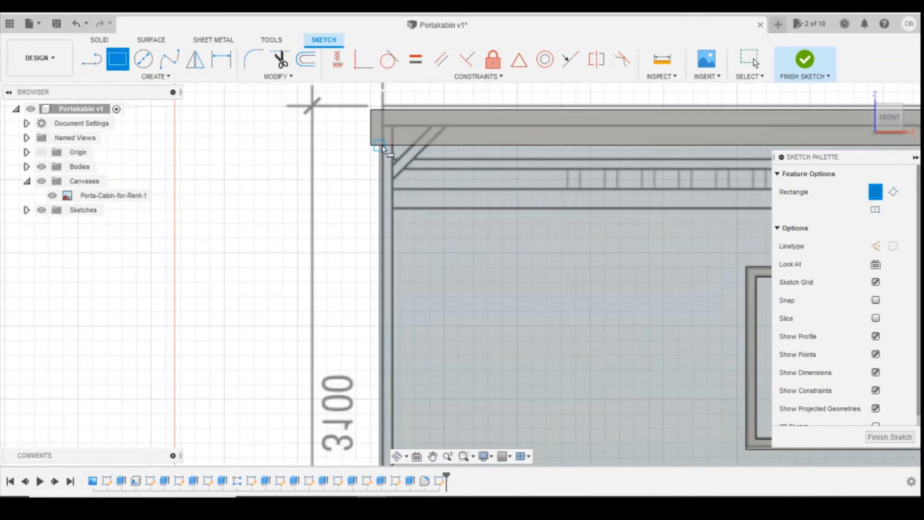
click(383, 148)
scroll(413, 221, down, 2)
scroll(426, 176, up, 1)
scroll(426, 176, down, 2)
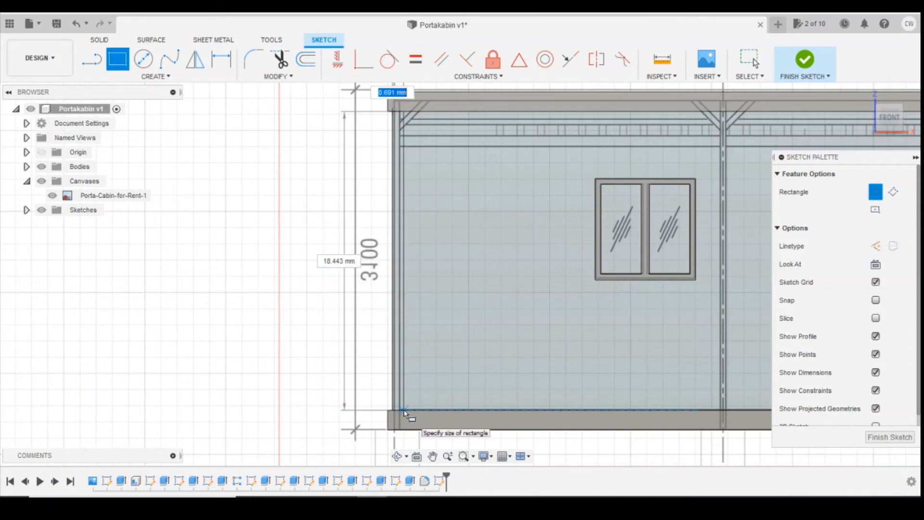
key(Return)
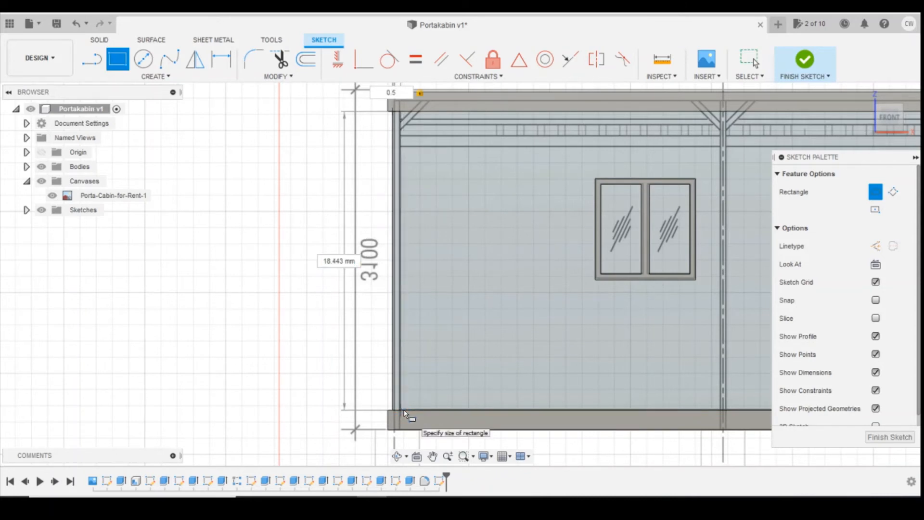
key(Escape)
Step: Extrude the narrow rectangle at the front wall's left edge outward by 0.2 mm to form a corner post
scroll(397, 378, up, 3)
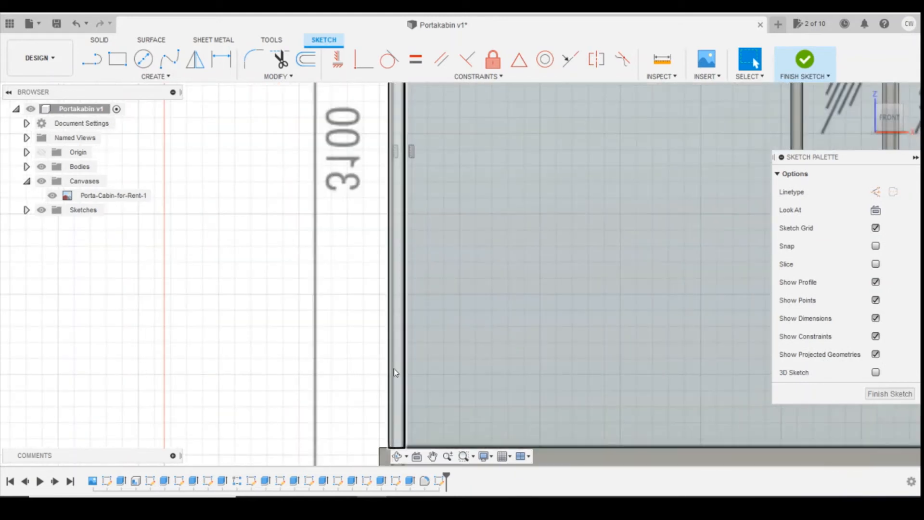
click(395, 369)
right_click(395, 368)
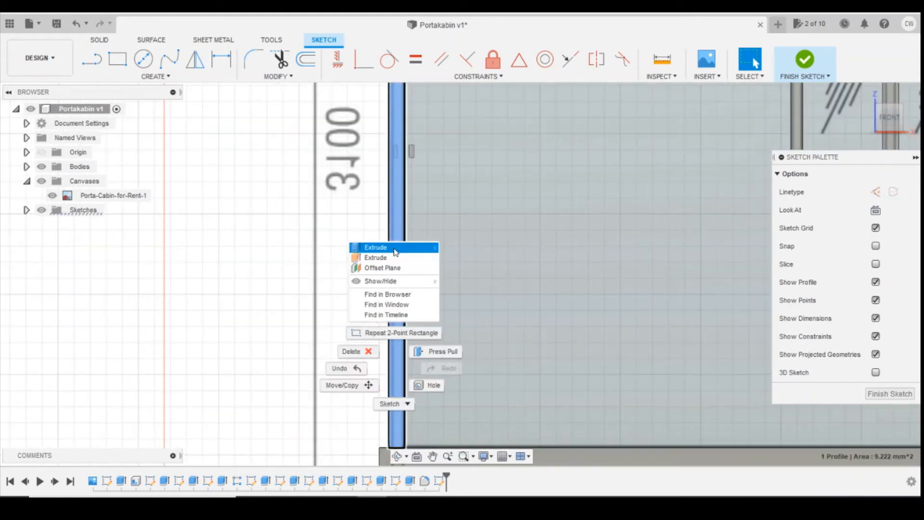
click(378, 246)
drag(891, 114, 872, 142)
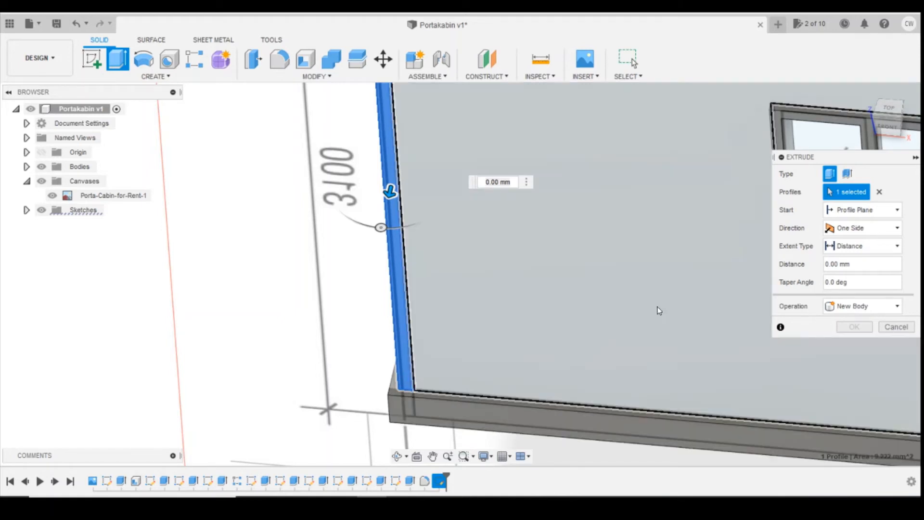
click(498, 182)
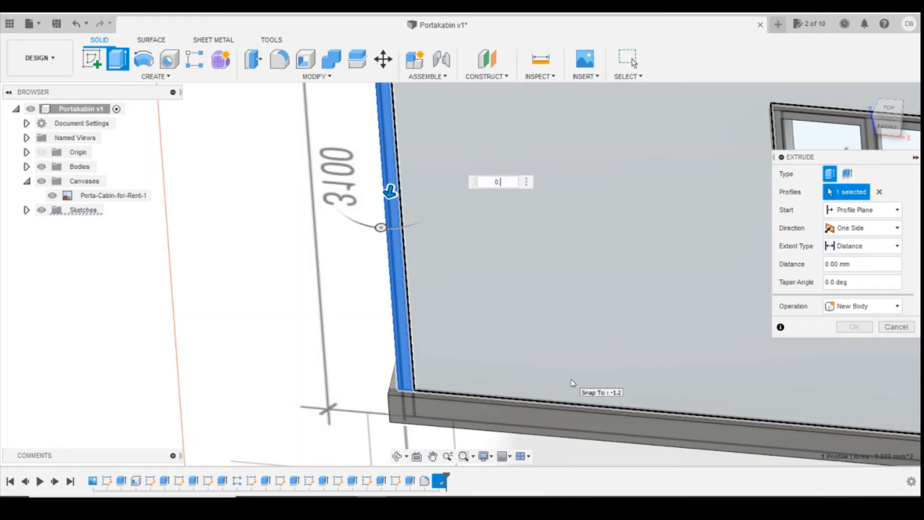
text(.2)
key(Return)
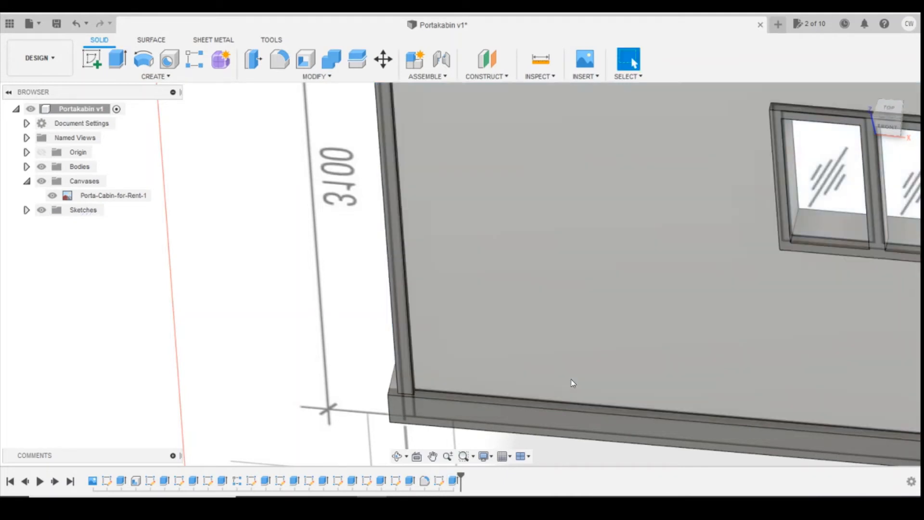
Step: Create a rectangular pattern of the post extrusion along the wall's horizontal base direction, with quantity 2 and a 20 mm extent
scroll(501, 226, down, 3)
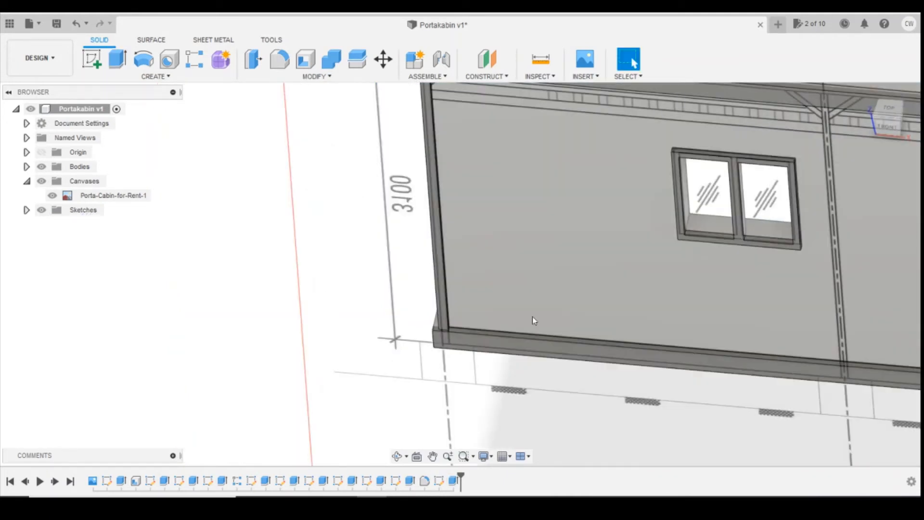
click(890, 126)
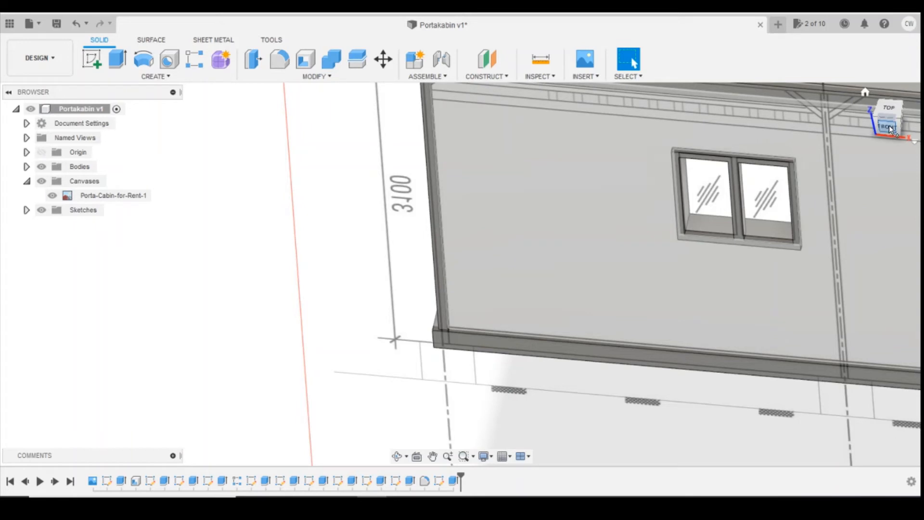
scroll(425, 219, down, 4)
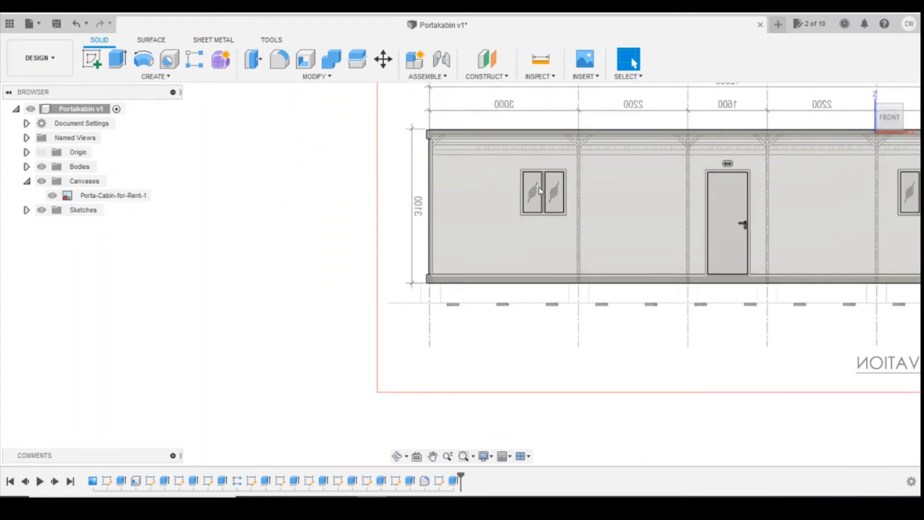
scroll(521, 236, down, 2)
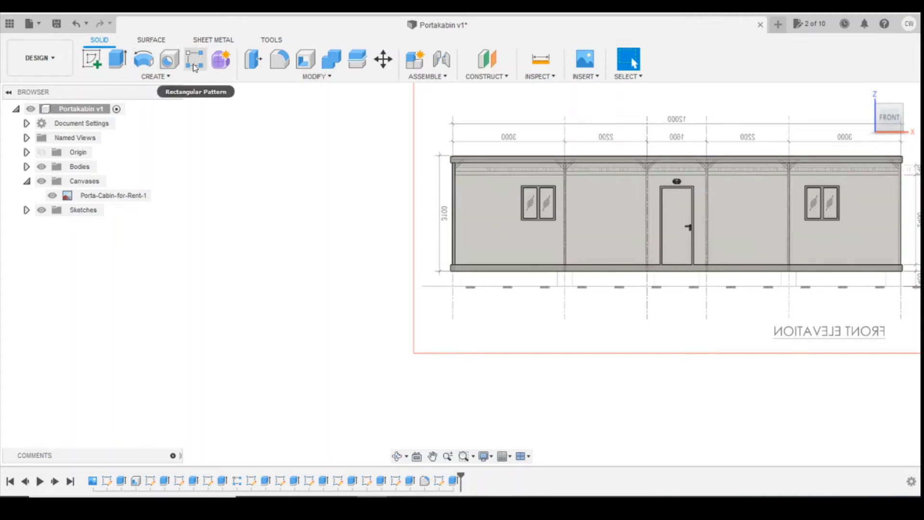
click(194, 67)
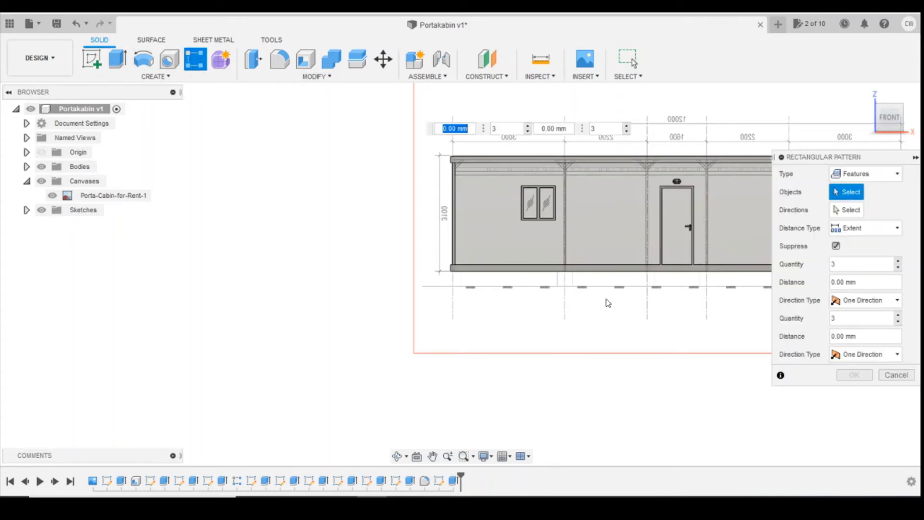
click(460, 482)
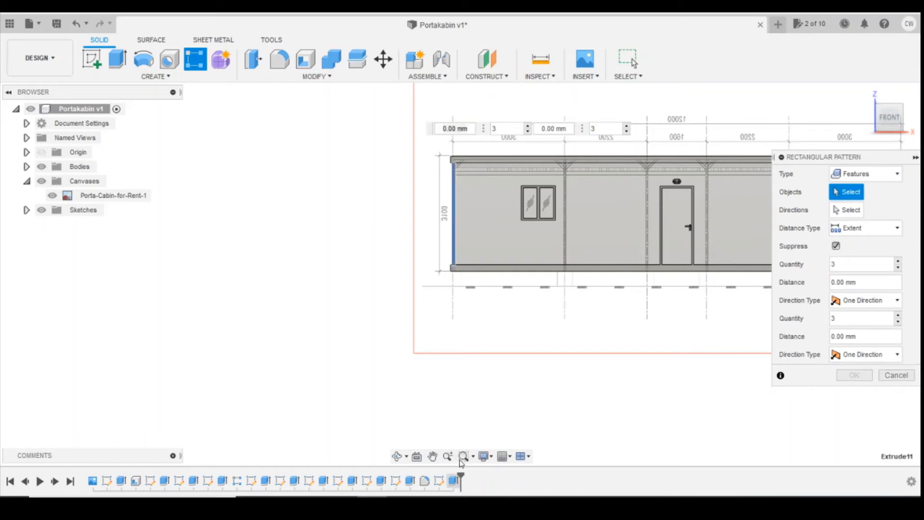
click(861, 215)
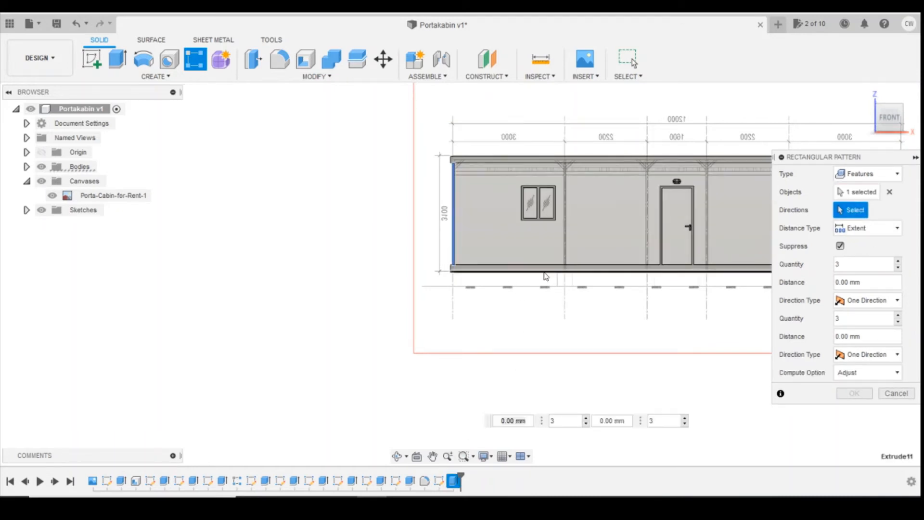
click(544, 270)
drag(466, 213, 587, 213)
text(2)
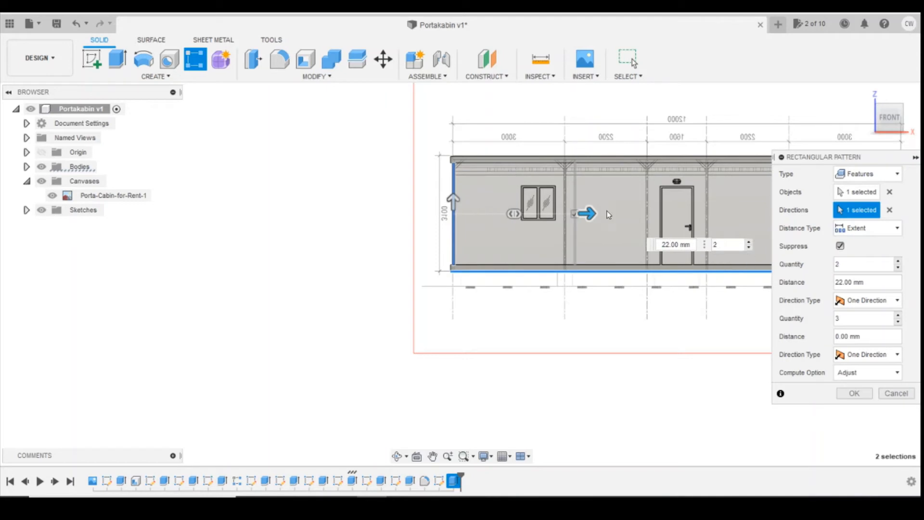
scroll(590, 214, up, 5)
drag(553, 210, 526, 210)
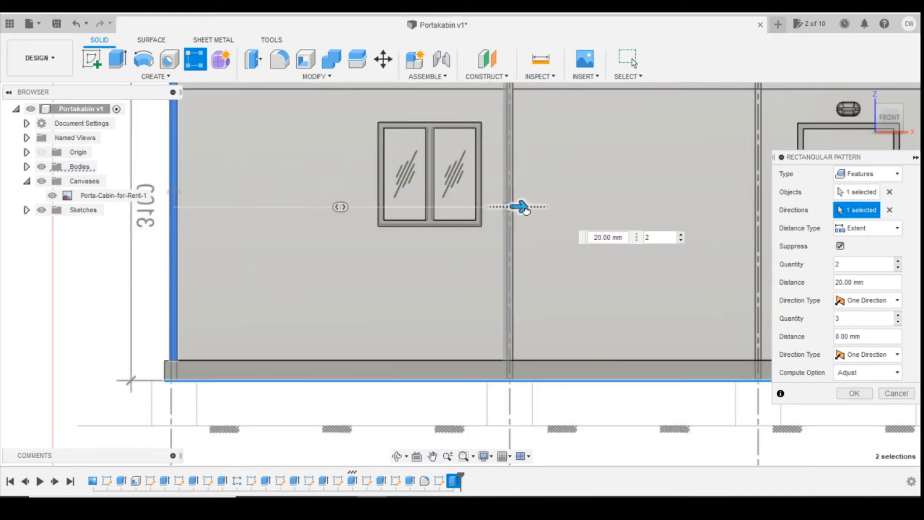
key(Tab)
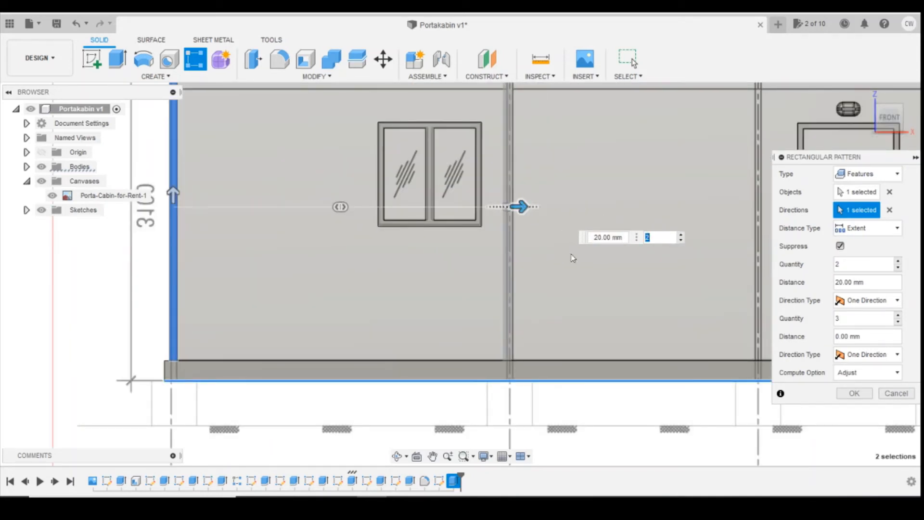
click(853, 394)
Step: Pattern the left corner post's extrusion along the wall's lower edge with quantity 2 and a 35 mm extent
scroll(687, 346, down, 3)
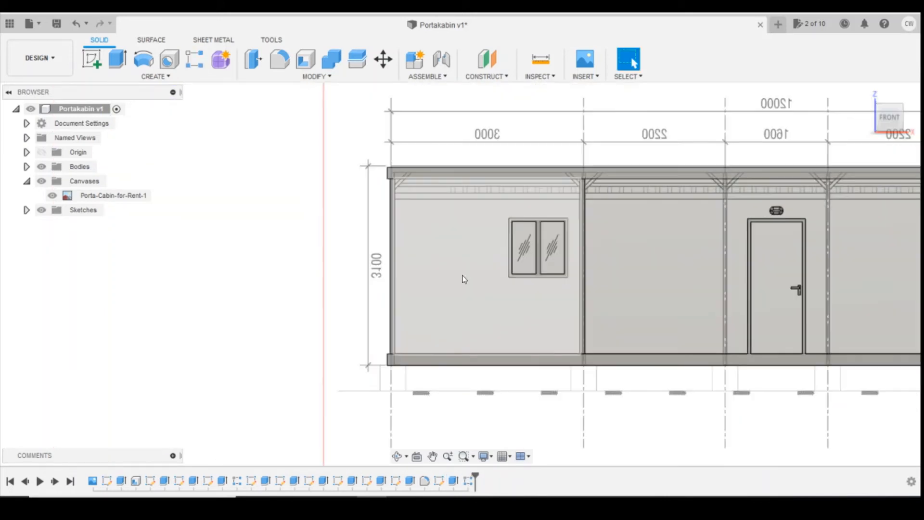
click(195, 59)
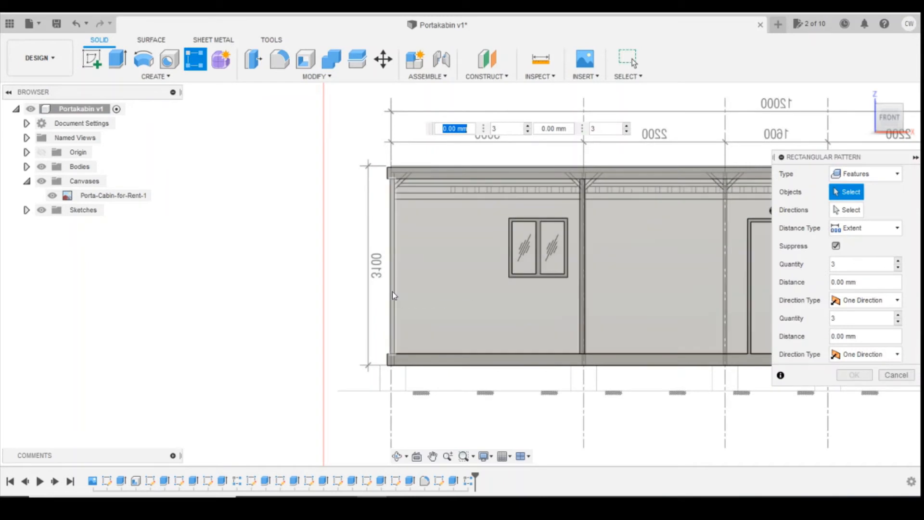
click(454, 481)
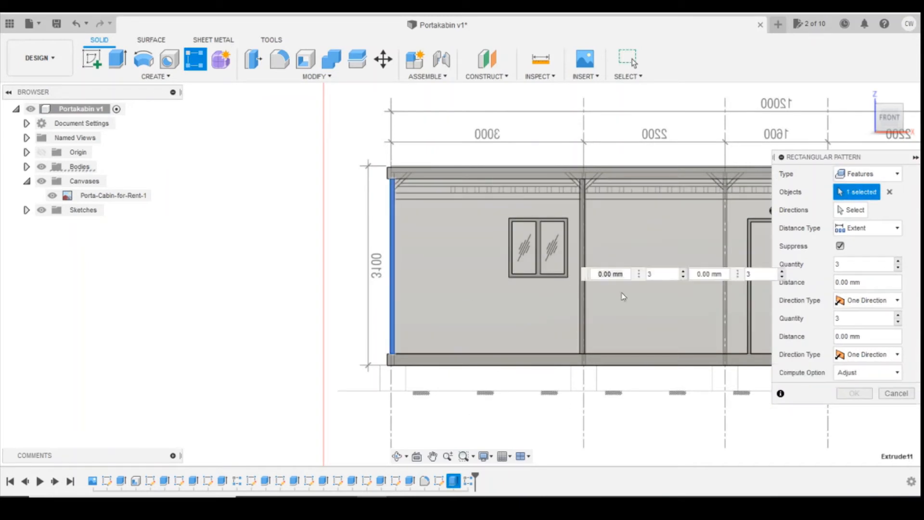
click(621, 355)
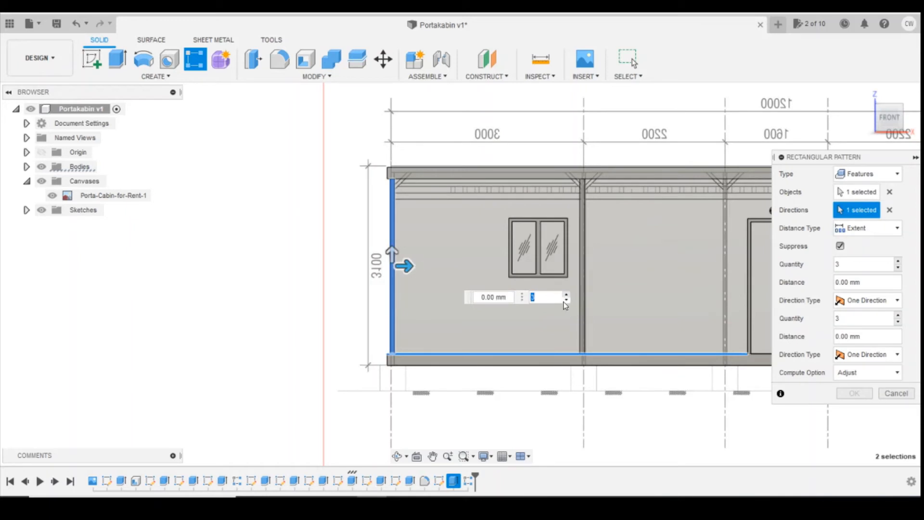
drag(407, 266, 741, 293)
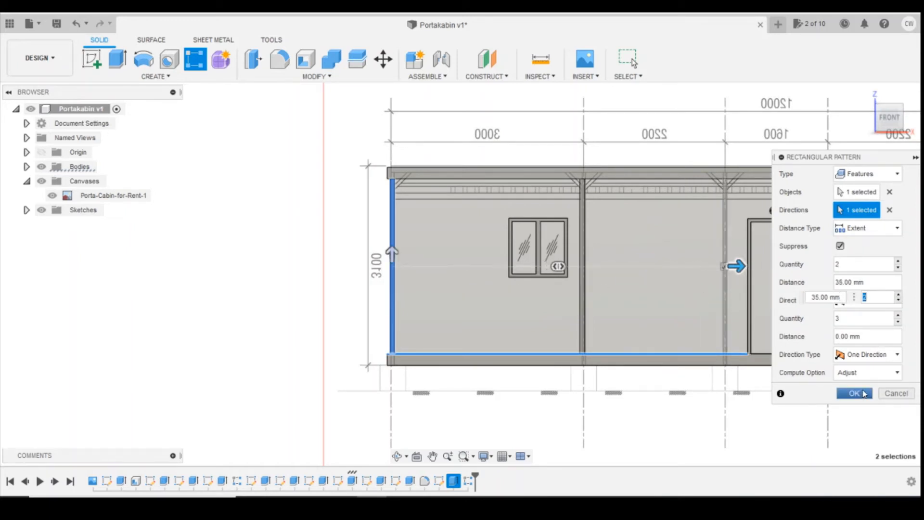
click(855, 393)
Step: Pattern the left corner post along the wall's lower edge with quantity 2 and a 46 mm extent, placing a post beyond the door
scroll(564, 310, down, 4)
scroll(492, 258, down, 3)
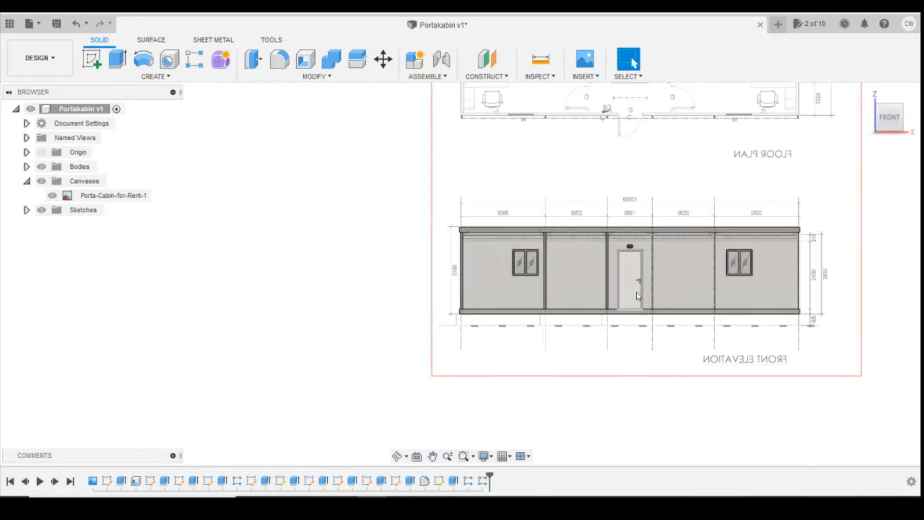
click(621, 272)
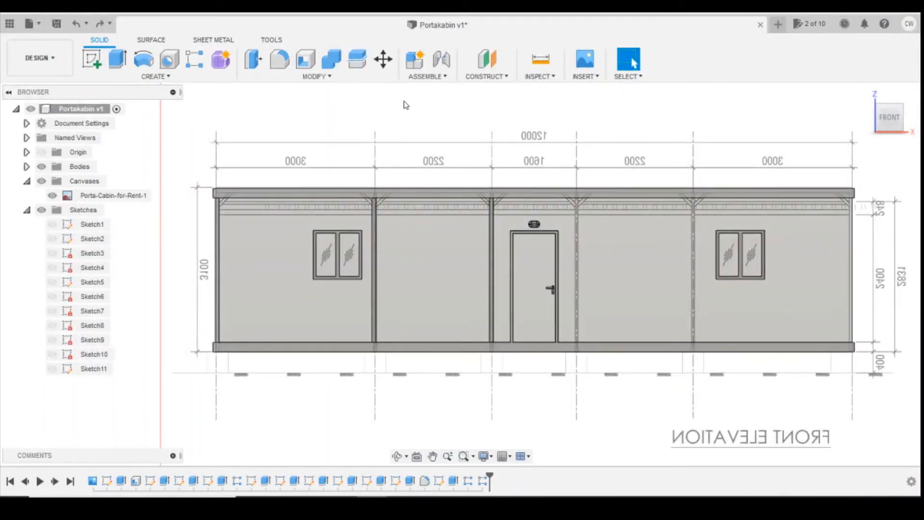
click(196, 62)
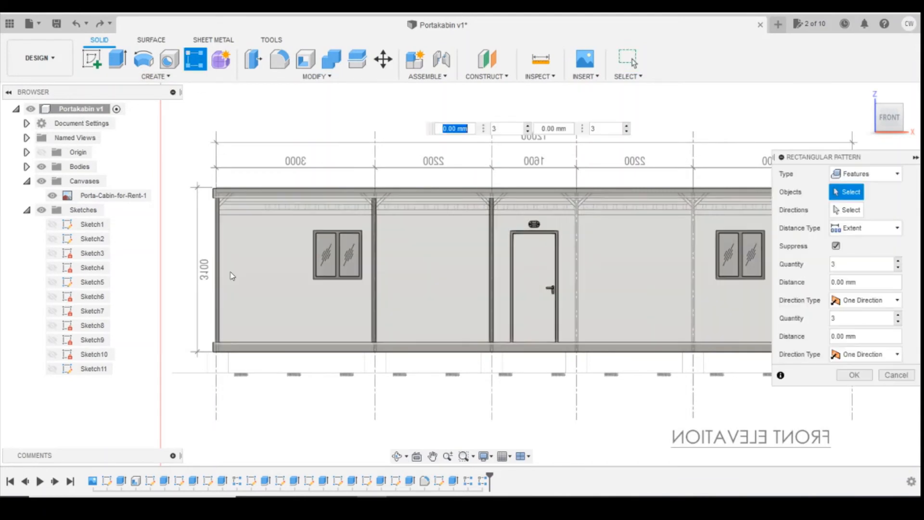
scroll(223, 273, up, 3)
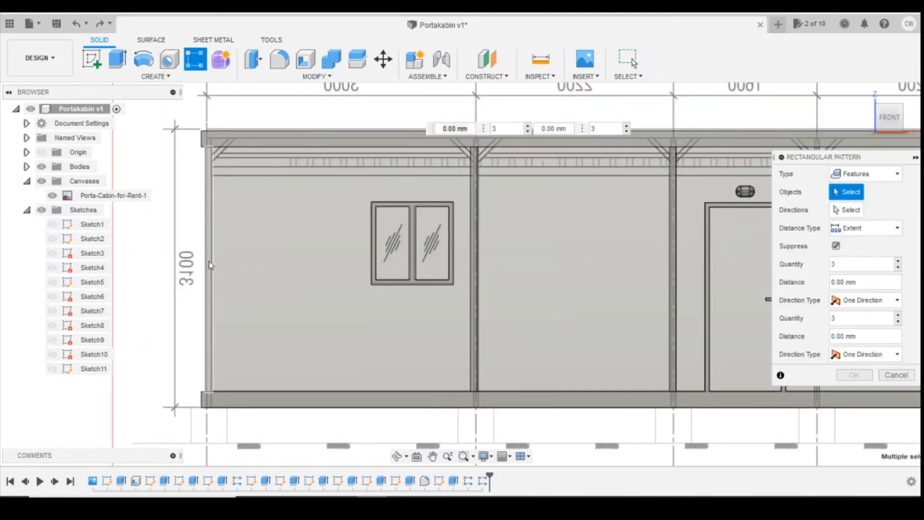
click(208, 261)
click(849, 210)
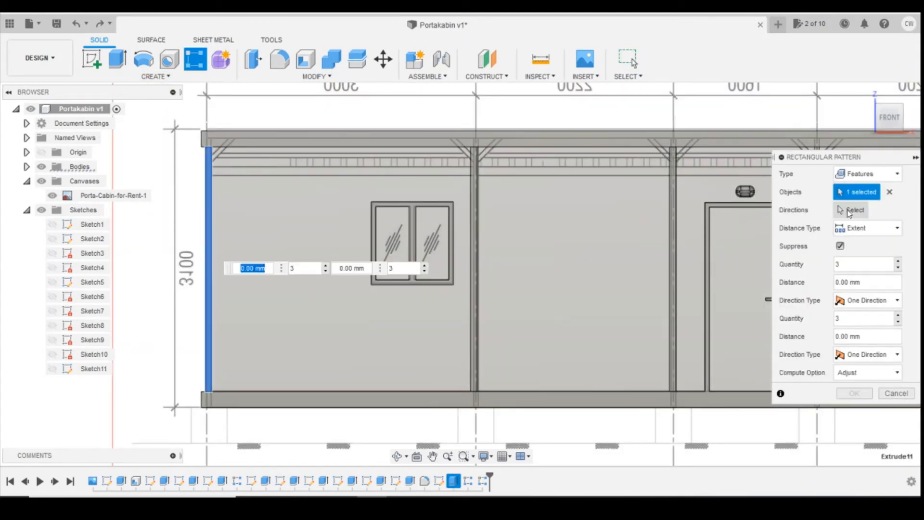
click(612, 391)
scroll(406, 382, down, 3)
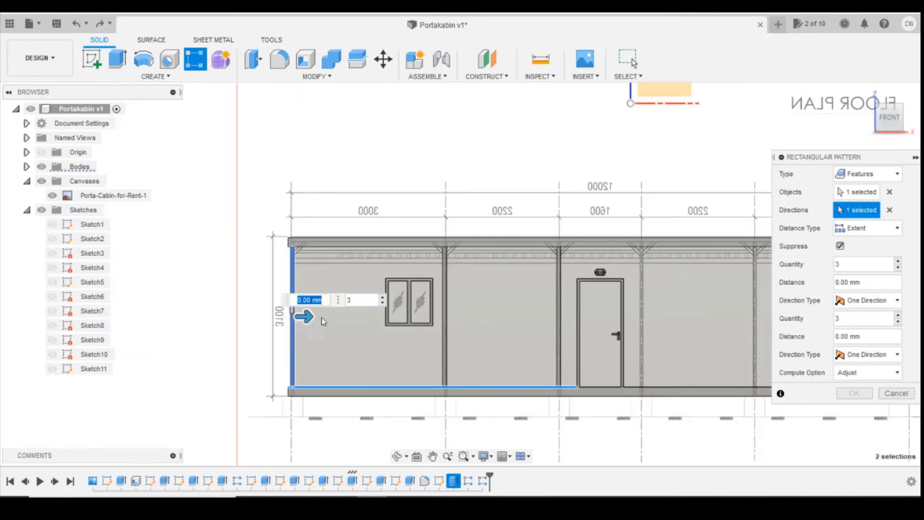
click(382, 302)
drag(303, 317, 658, 318)
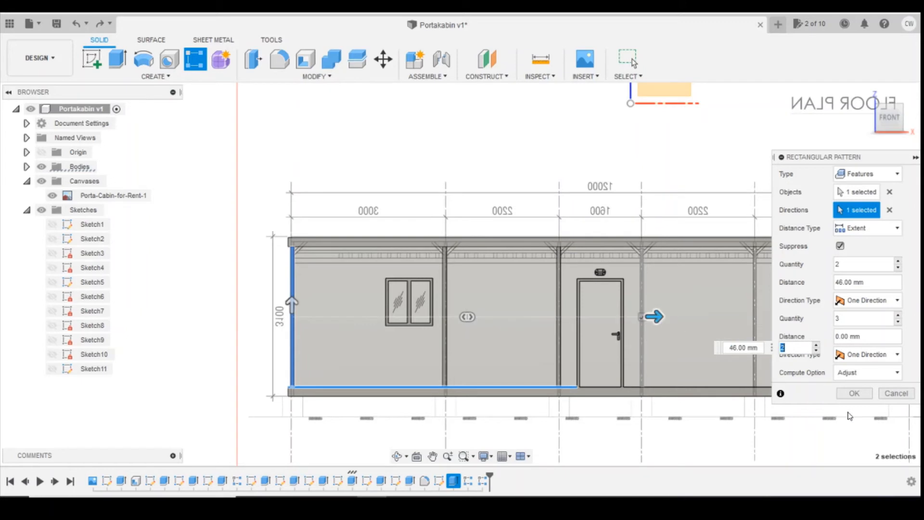
click(854, 393)
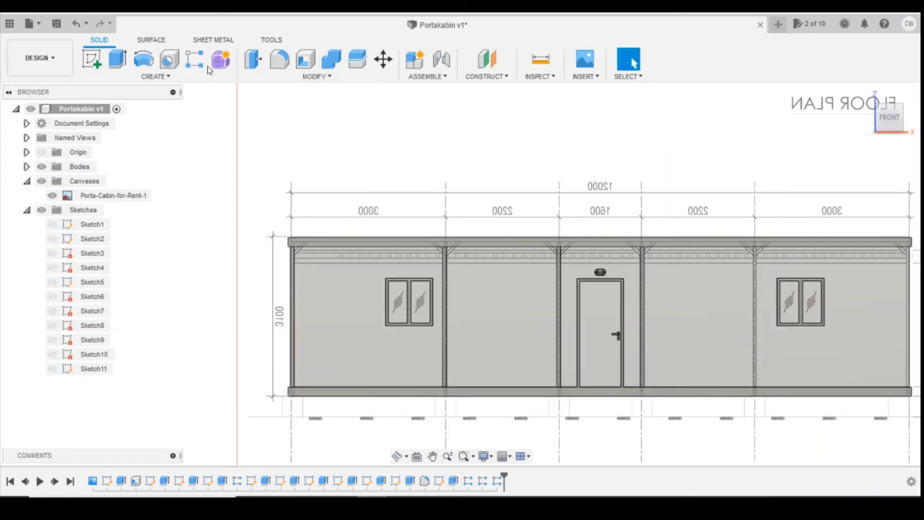
Step: Pattern the left corner post along the wall's lower edge with quantity 2 and a 61 mm extent, matching the drawing's last intermediate post line
click(195, 60)
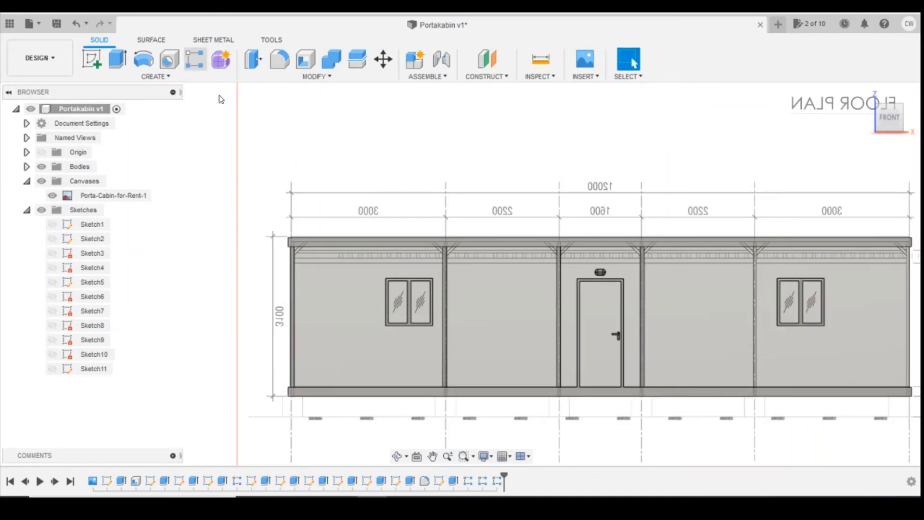
click(291, 310)
click(703, 388)
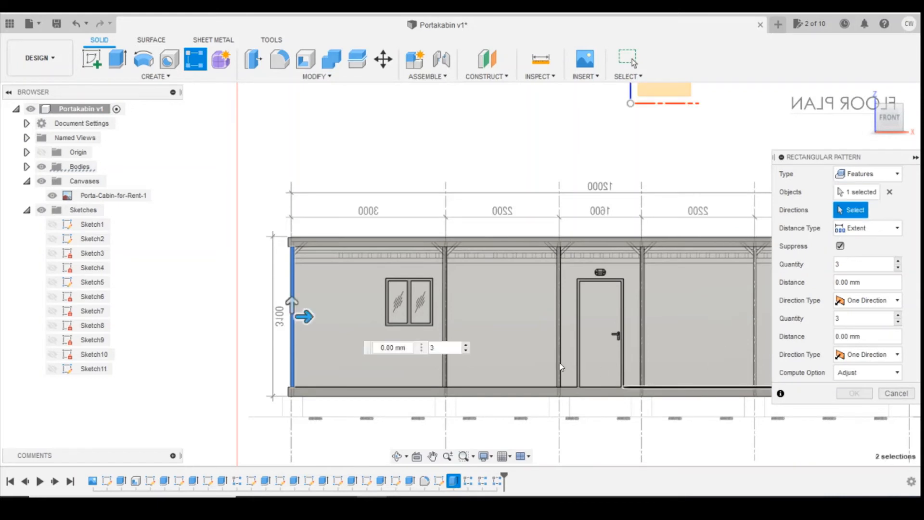
drag(308, 318, 768, 336)
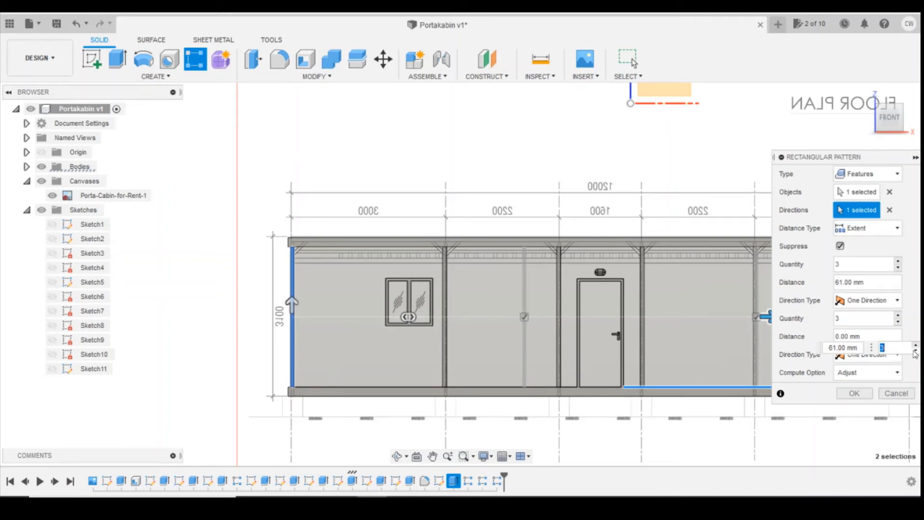
click(855, 393)
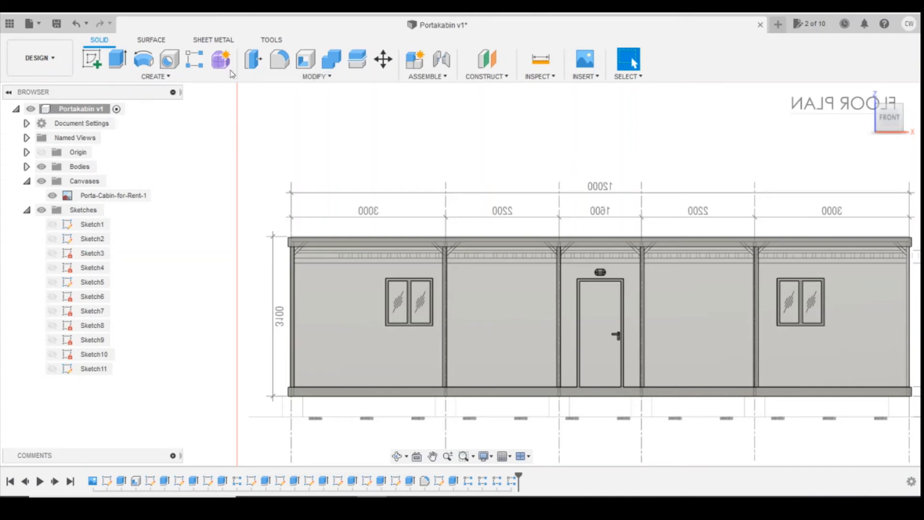
Step: Pattern the left corner post along the wall's lower edge with quantity 2 and an 81.075 mm extent, placing a post at the wall's far corner
click(194, 59)
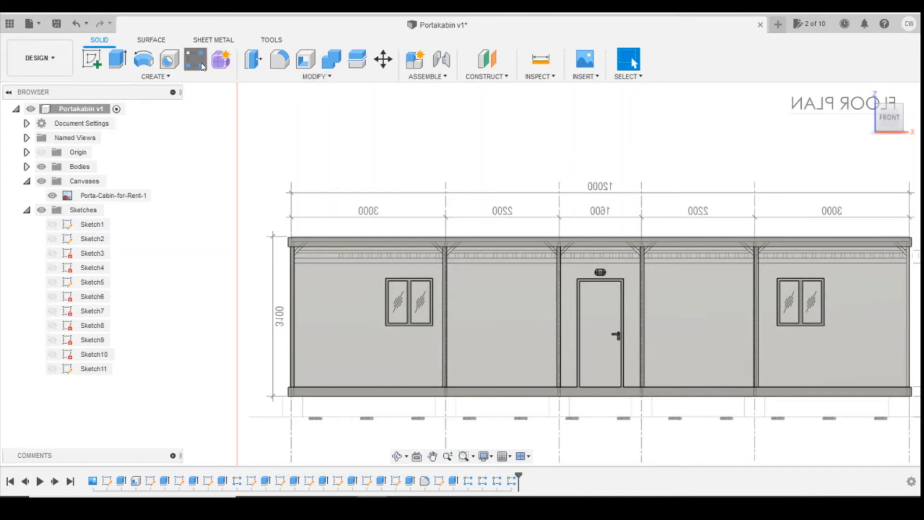
click(292, 285)
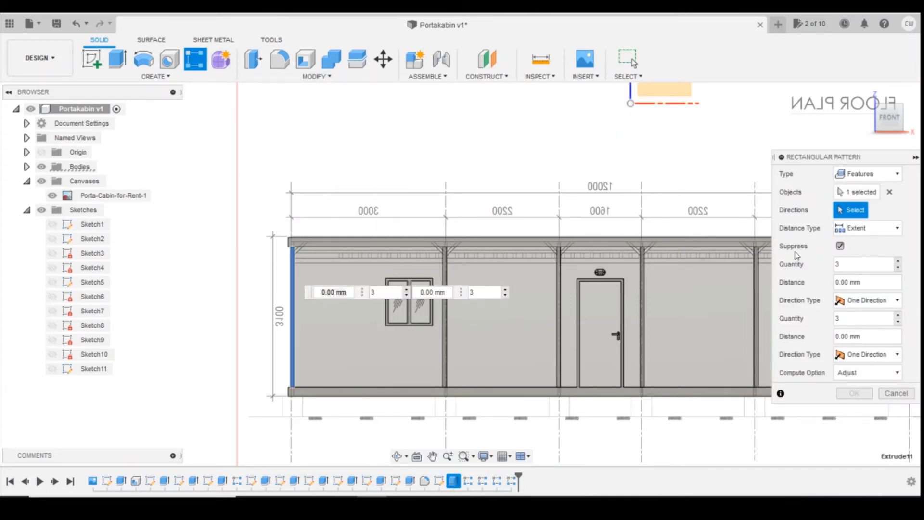
click(481, 386)
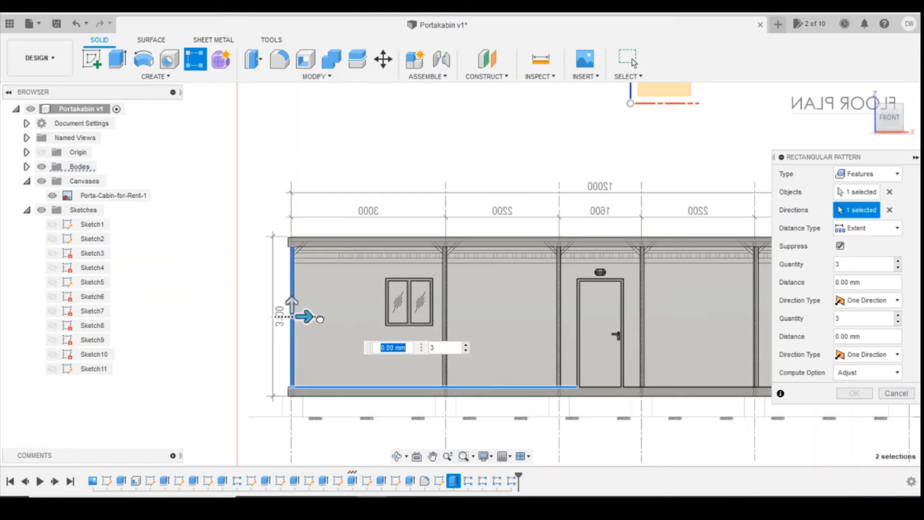
drag(320, 318, 578, 357)
click(634, 350)
scroll(357, 276, down, 3)
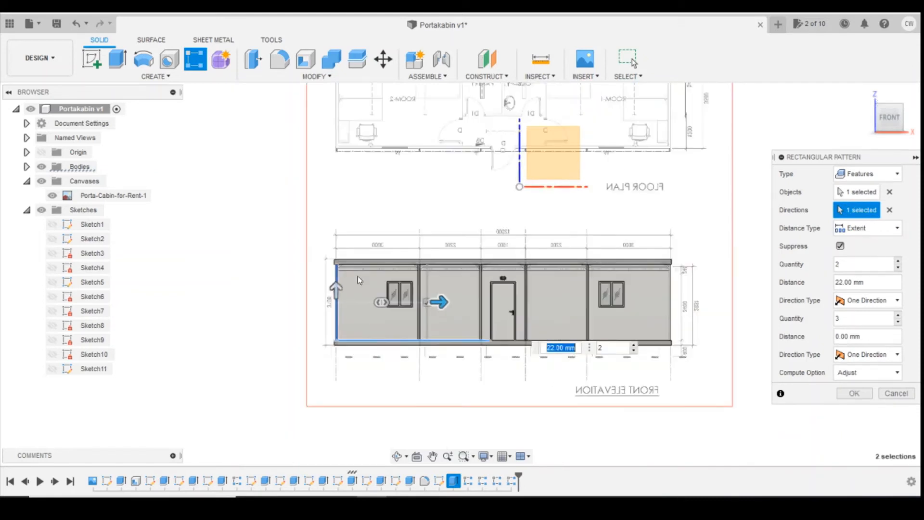
scroll(610, 282, up, 3)
drag(147, 317, 611, 321)
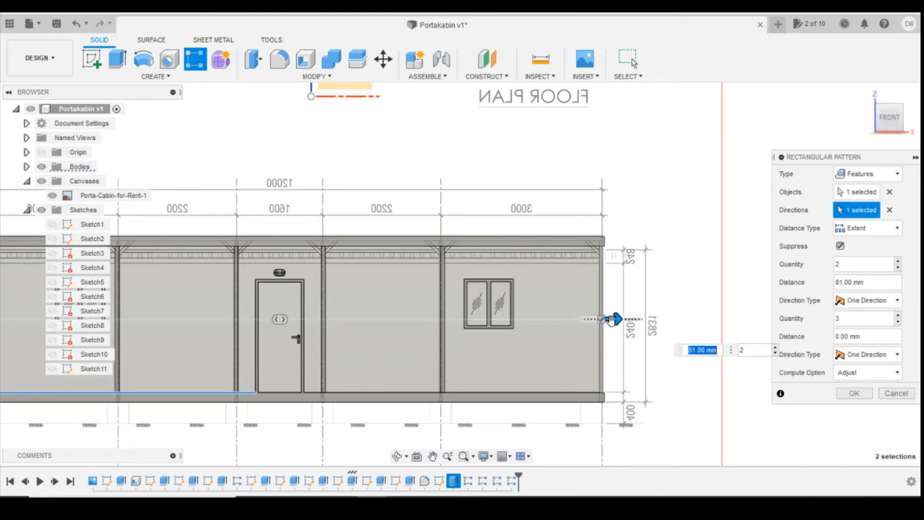
scroll(609, 320, up, 5)
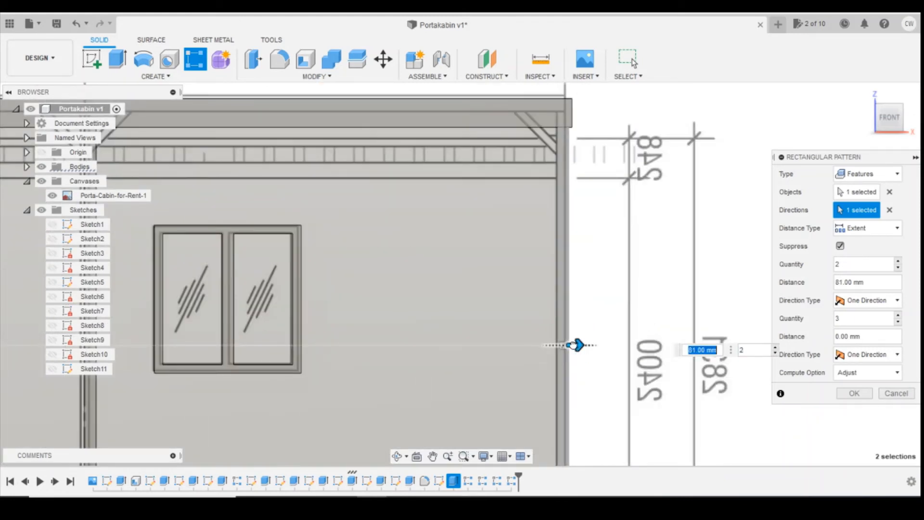
mouse_move(578, 345)
mouse_down()
mouse_move(551, 344)
mouse_move(567, 345)
mouse_up()
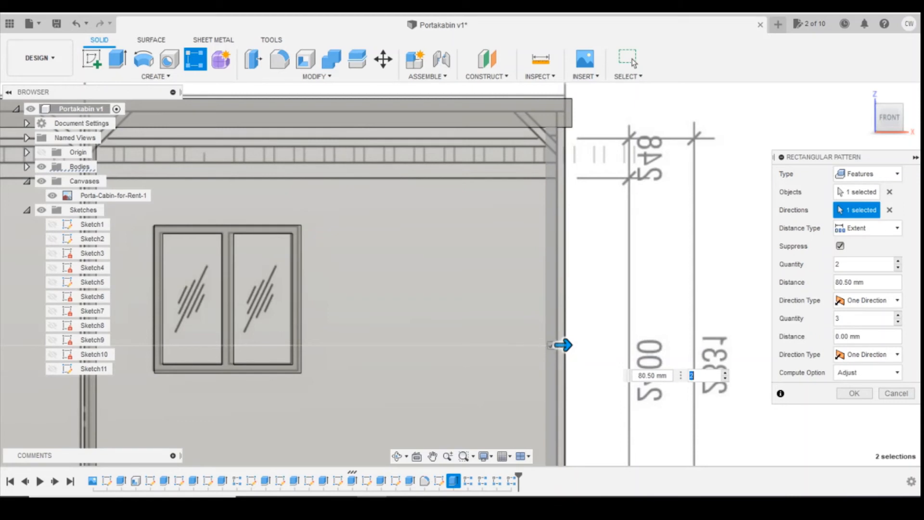
shift+middle_drag(566, 345, 561, 164)
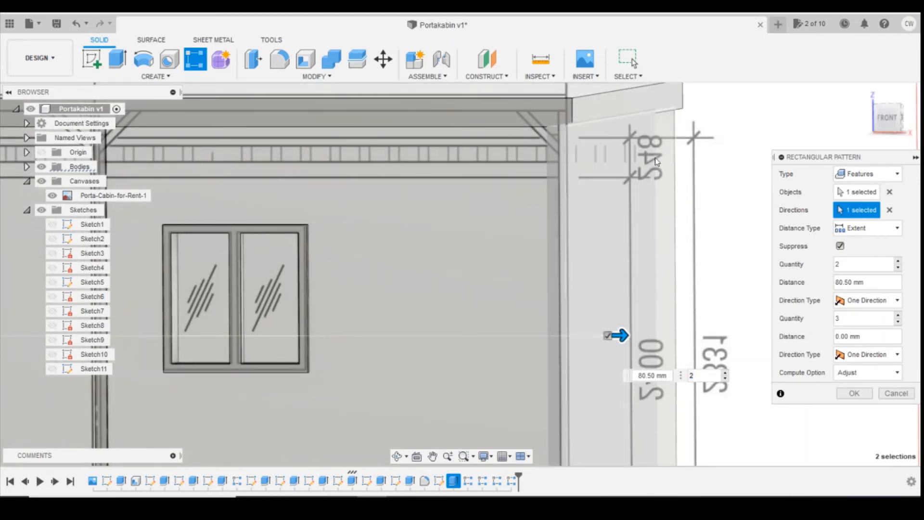
click(655, 162)
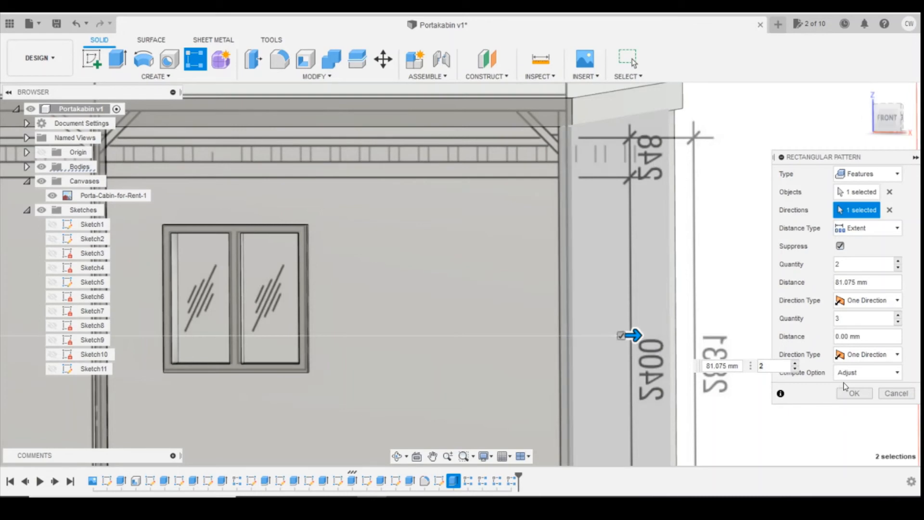
click(854, 393)
Step: Create a midplane between the outer faces of the front and rear roof trims
scroll(860, 193, down, 2)
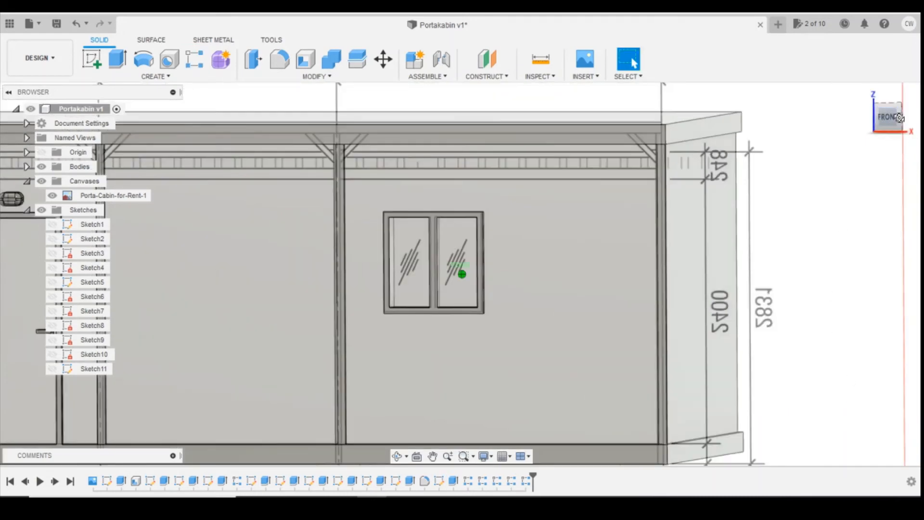
drag(899, 117, 886, 123)
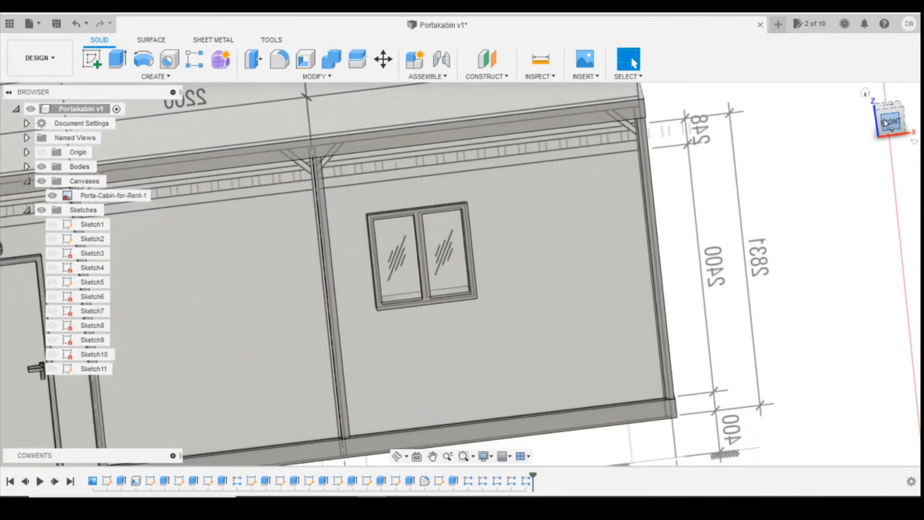
click(885, 123)
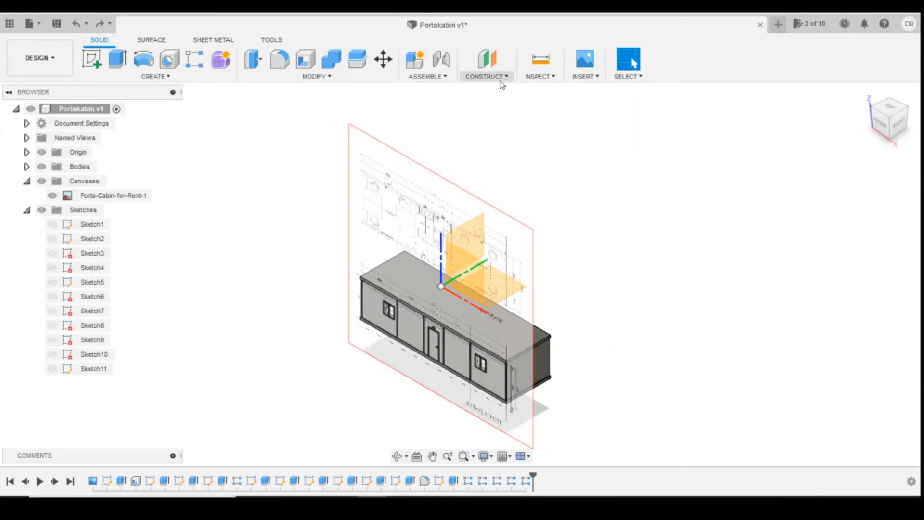
click(501, 77)
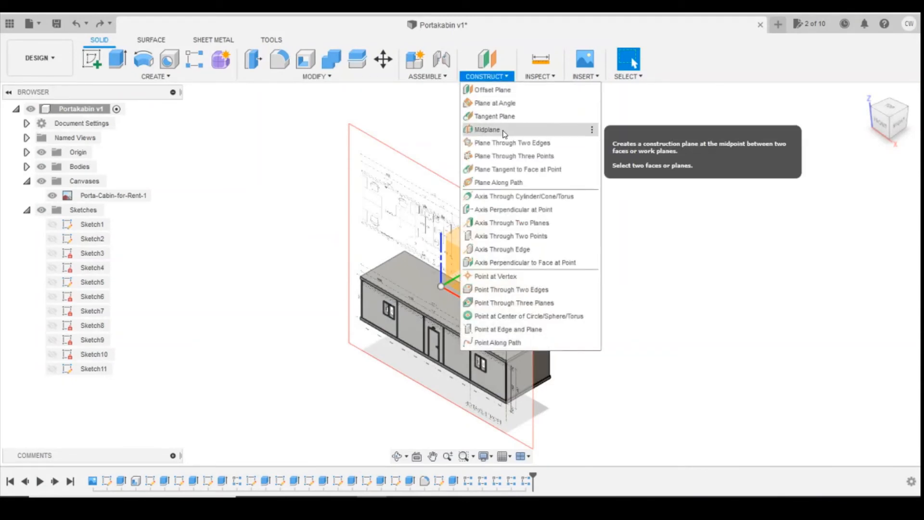
click(503, 131)
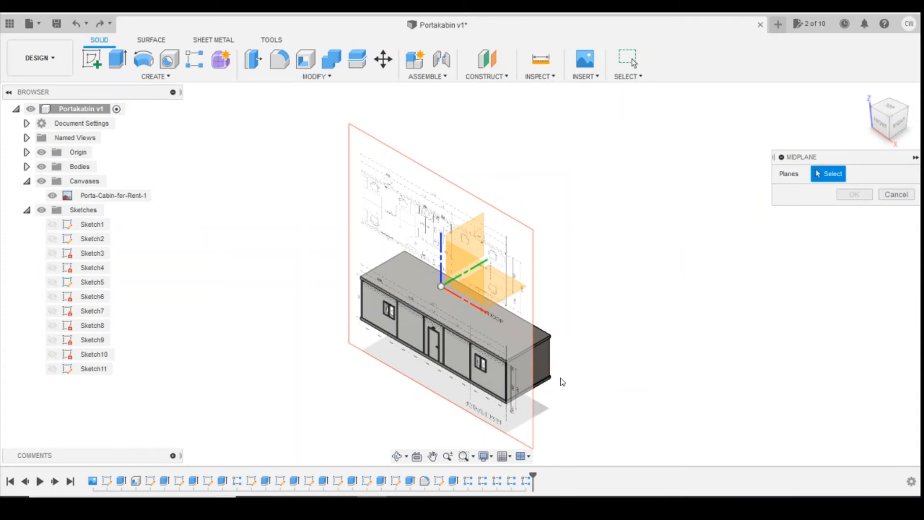
scroll(562, 382, up, 5)
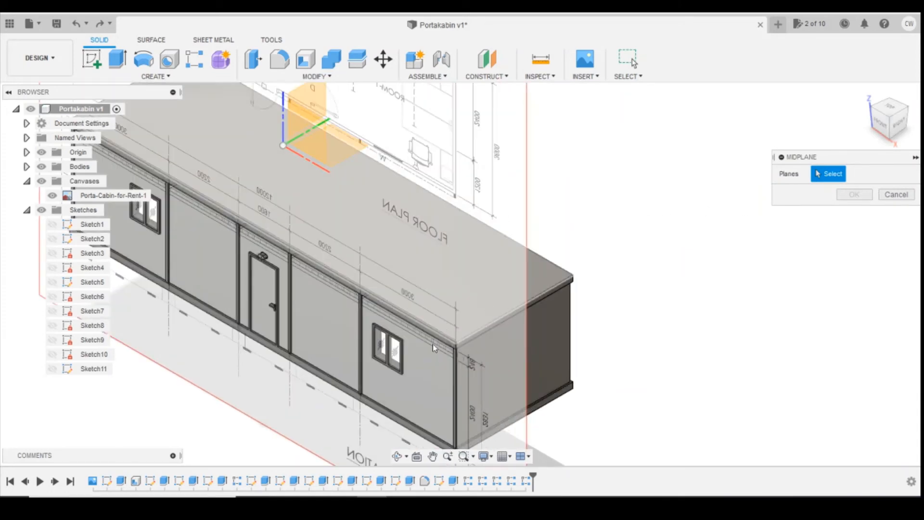
click(433, 336)
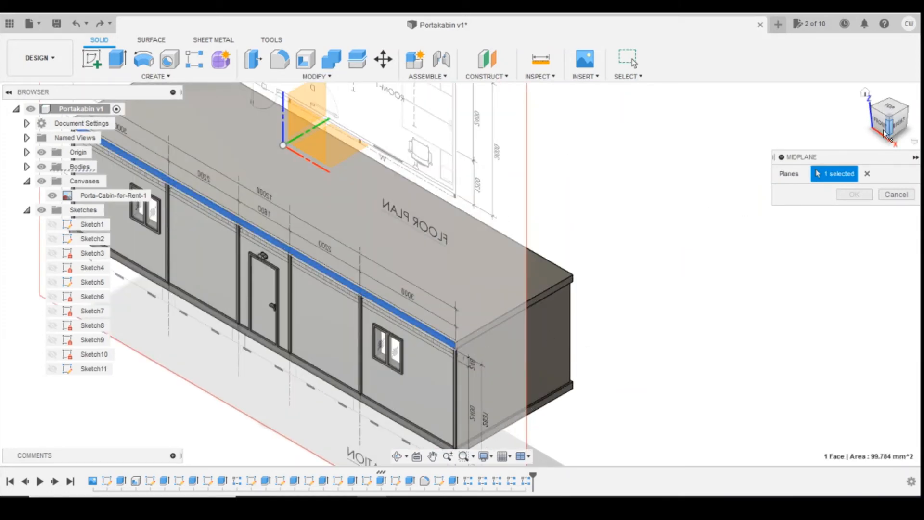
drag(885, 134, 527, 236)
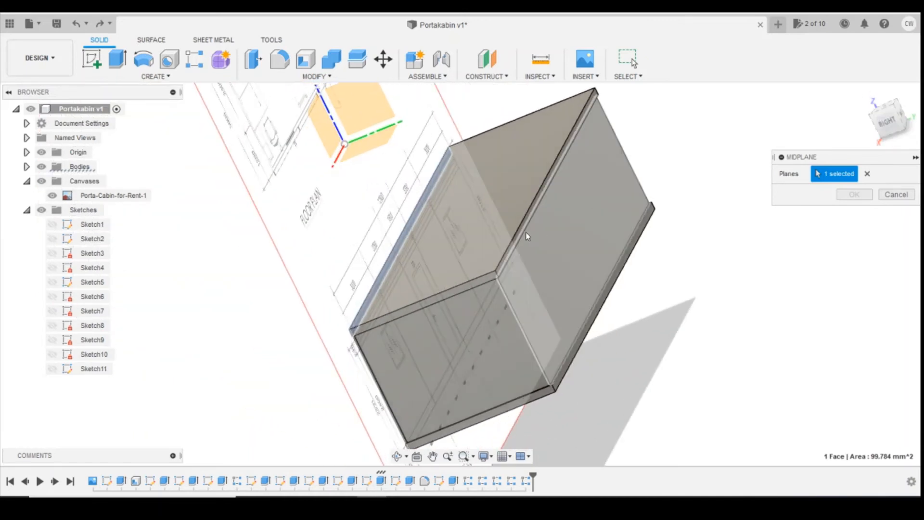
click(509, 254)
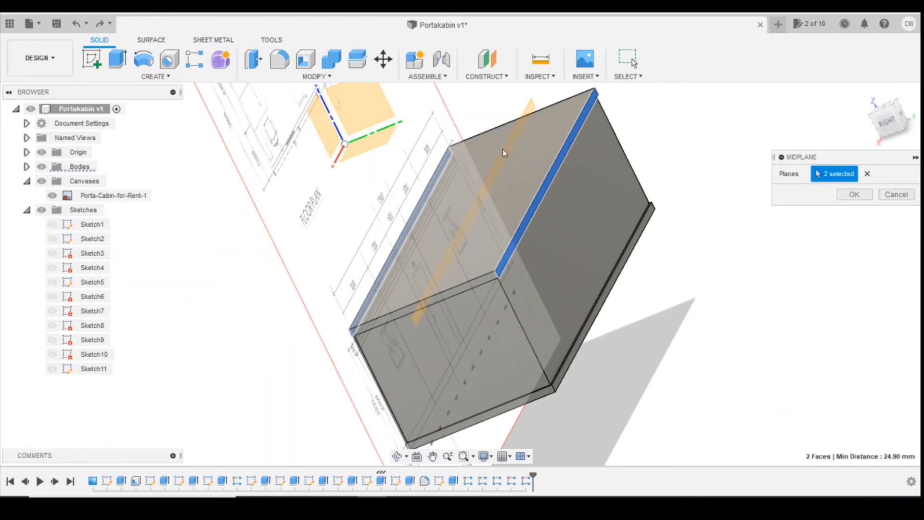
click(854, 194)
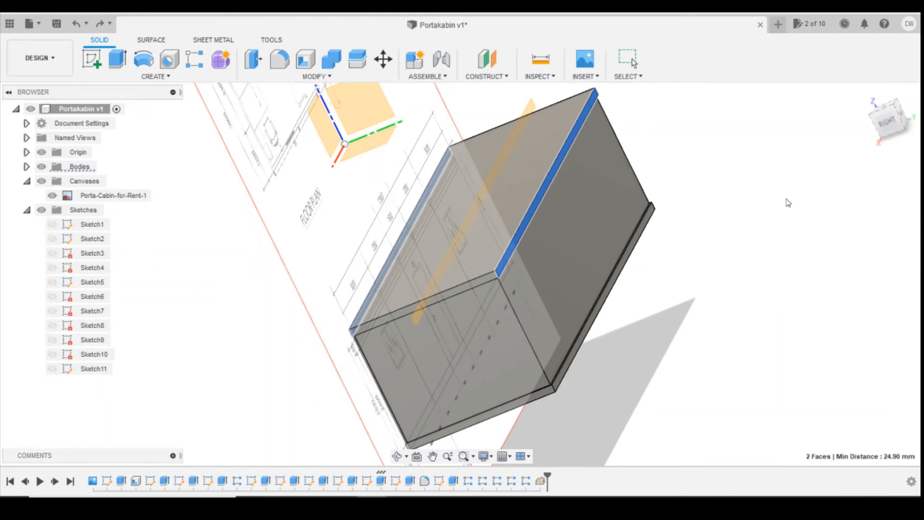
Step: Mirror the corner post extrusion and its five rectangular patterns across the midplane onto the rear wall
click(886, 120)
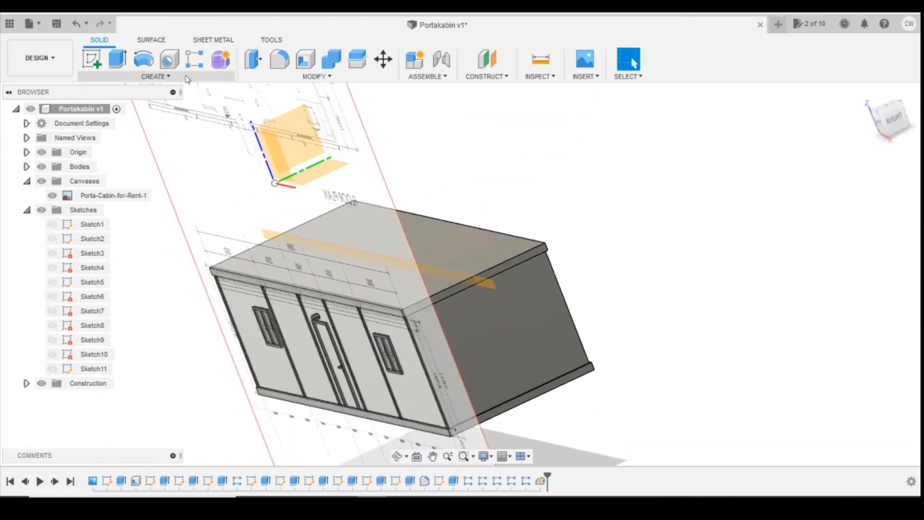
click(155, 76)
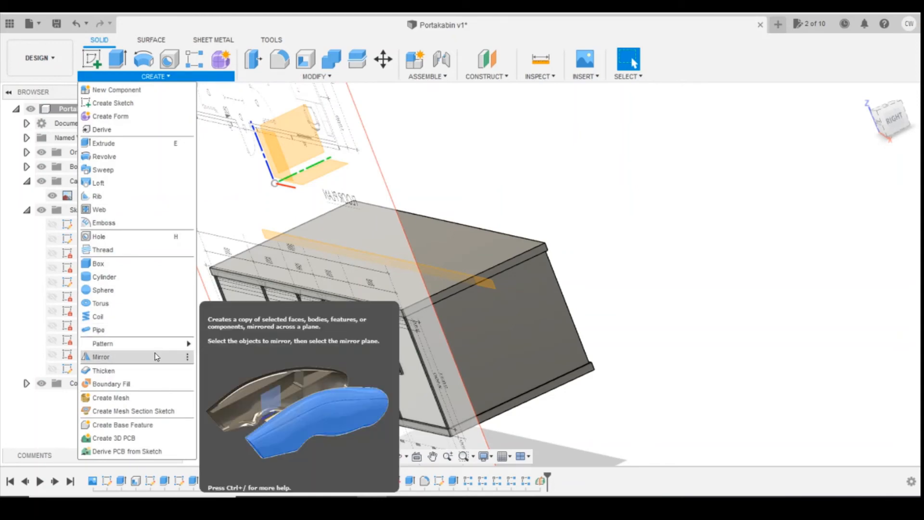
click(156, 356)
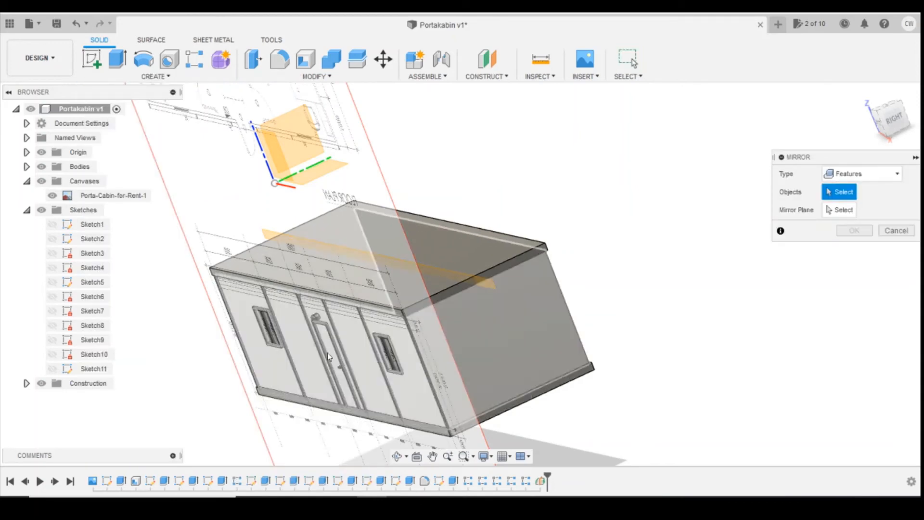
drag(884, 126, 904, 126)
scroll(643, 262, down, 4)
scroll(295, 344, up, 4)
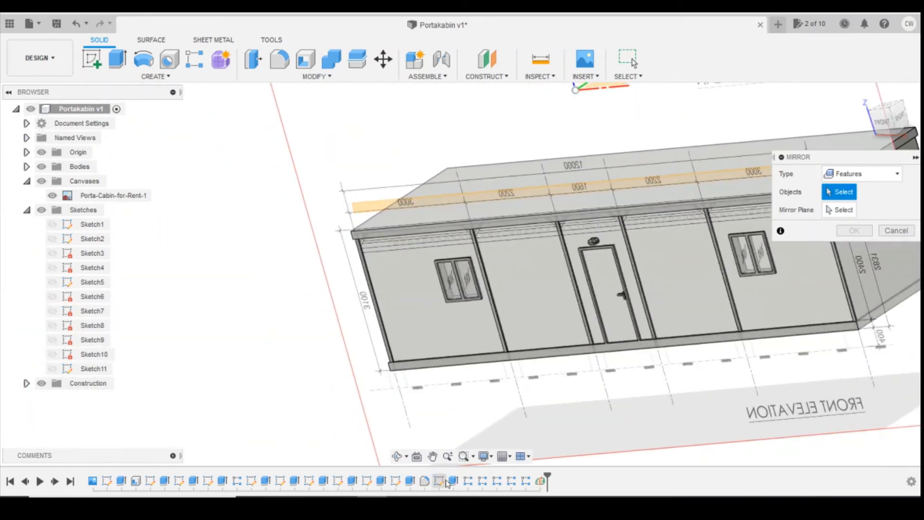
click(454, 480)
click(525, 481)
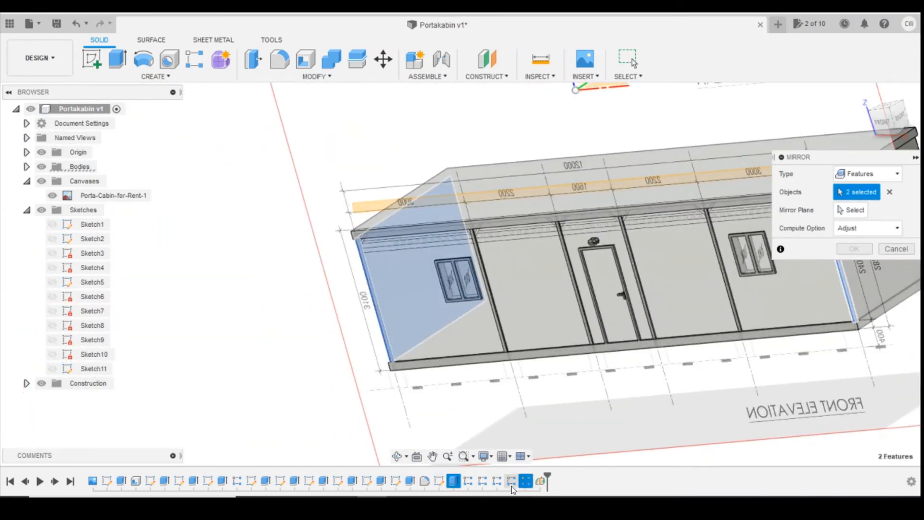
shift+click(513, 490)
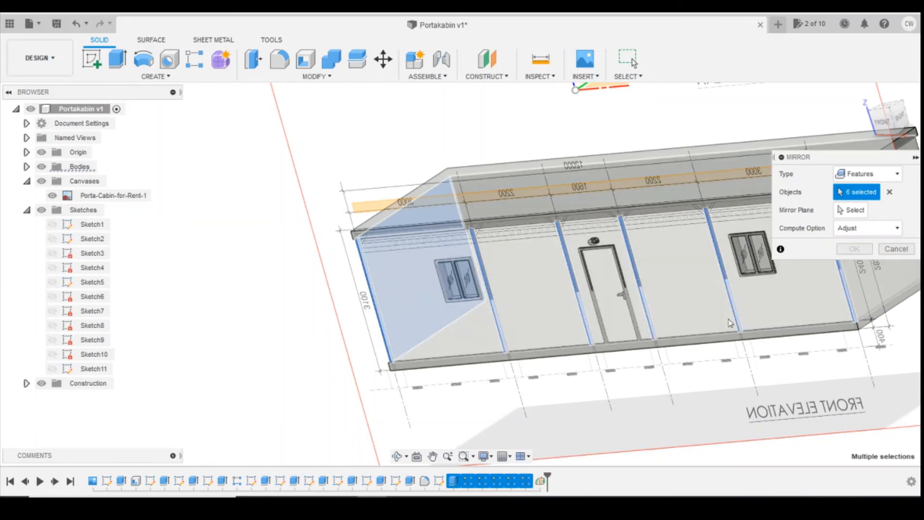
click(851, 209)
scroll(377, 218, down, 4)
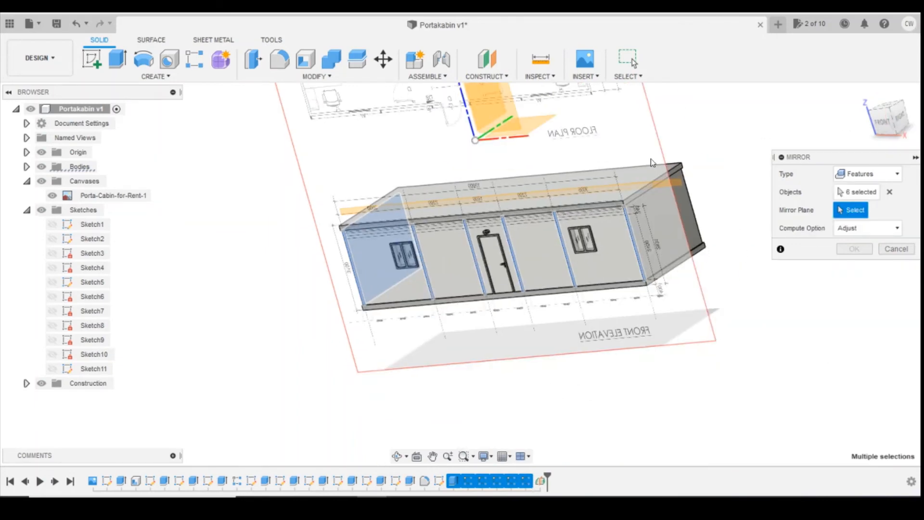
scroll(689, 187, up, 4)
scroll(662, 177, up, 2)
click(662, 177)
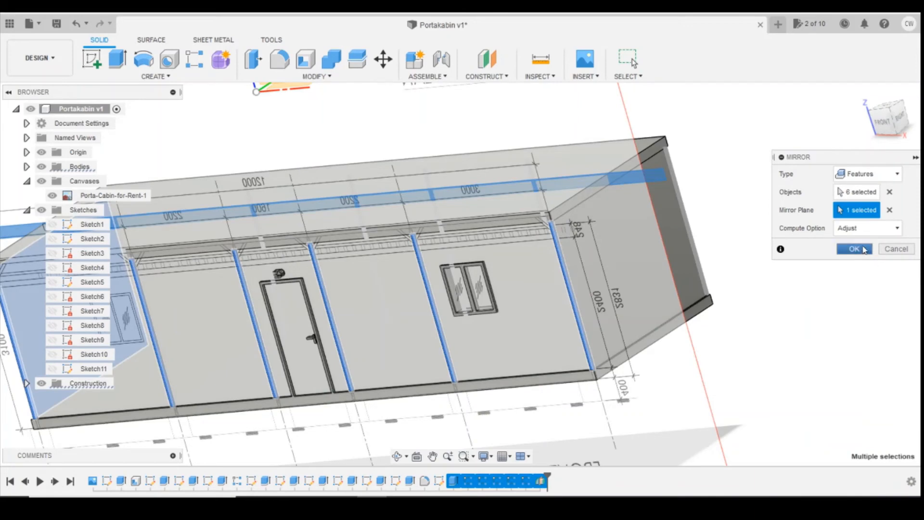
click(867, 249)
Step: Hide the Porta-Cabin-for-Rent-1 canvas and the construction midplane Plane1, with the cabin's rear wall in view
click(891, 121)
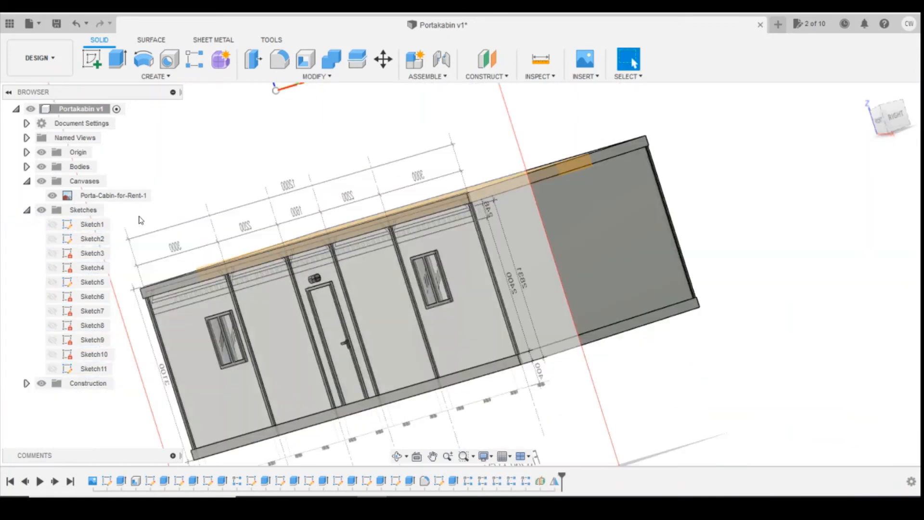
click(53, 195)
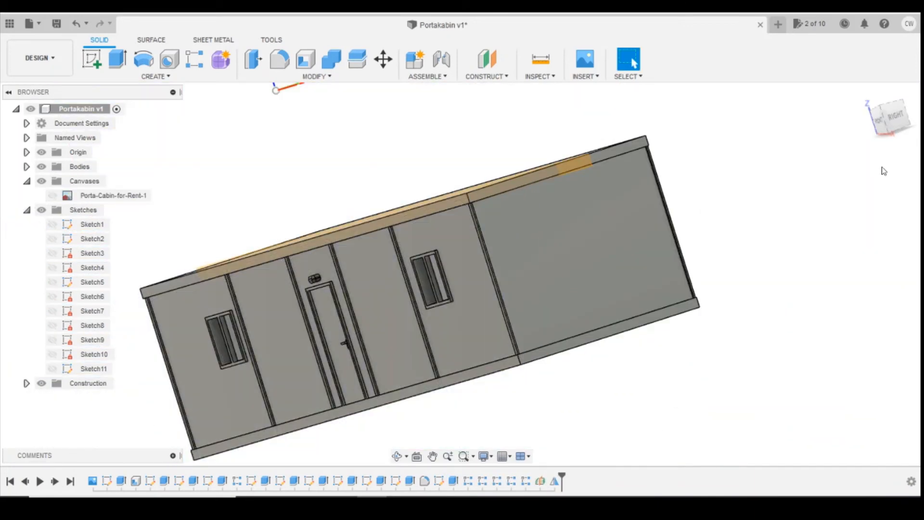
click(903, 103)
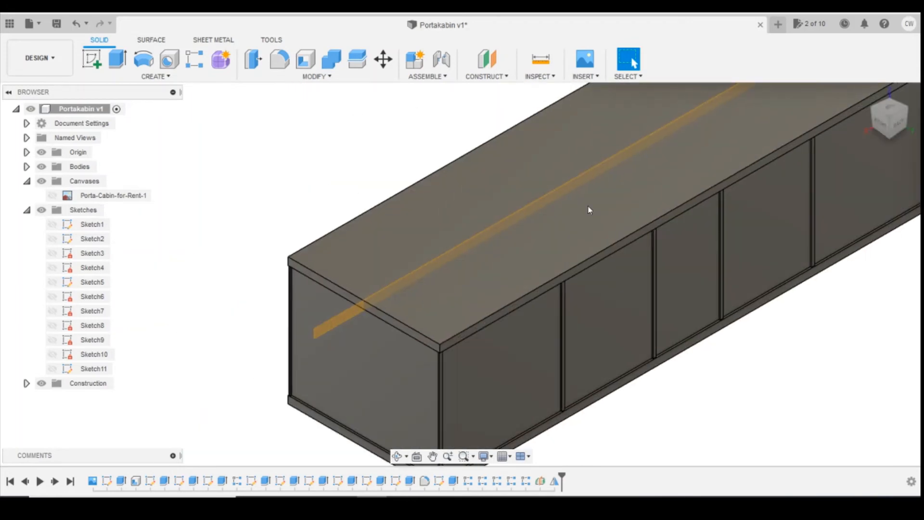
scroll(518, 246, down, 3)
scroll(518, 245, down, 2)
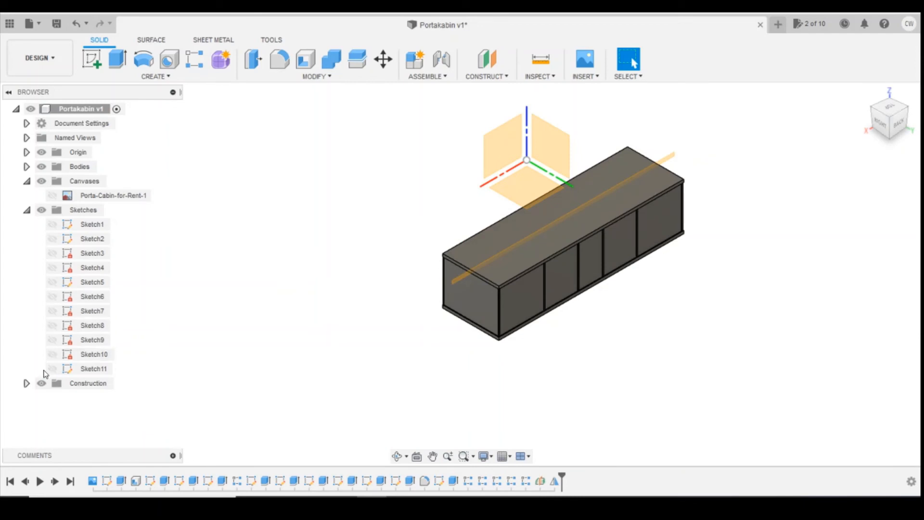
click(27, 383)
click(52, 398)
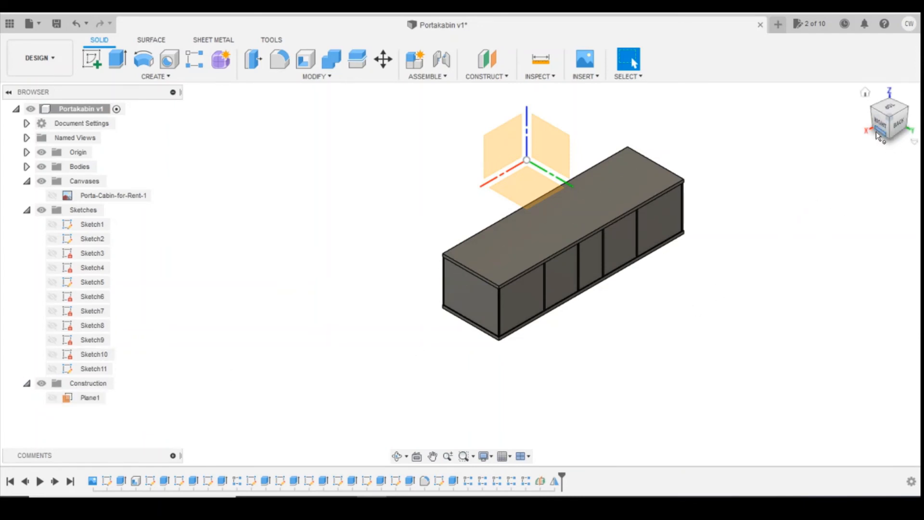
Step: Sketch a rectangle 6 mm wide and 3 mm high on the rear wall's left end panel, as seen from behind
click(90, 54)
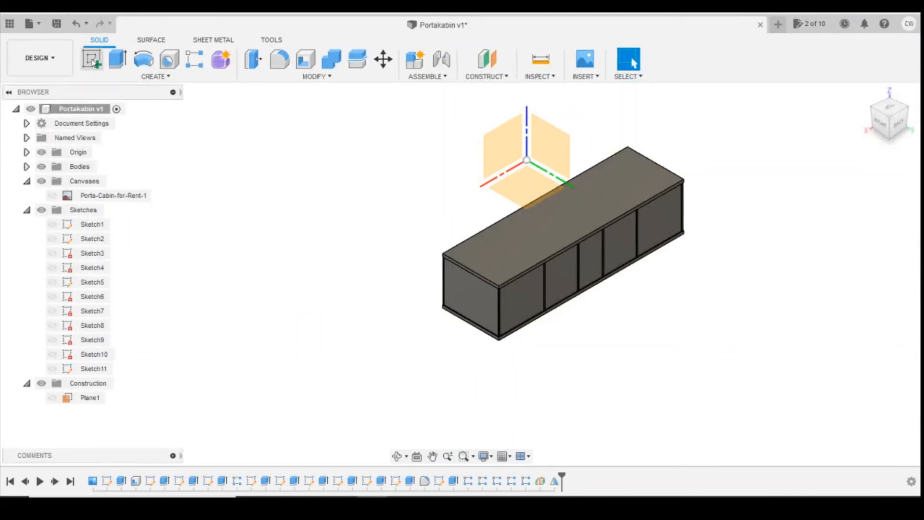
click(516, 289)
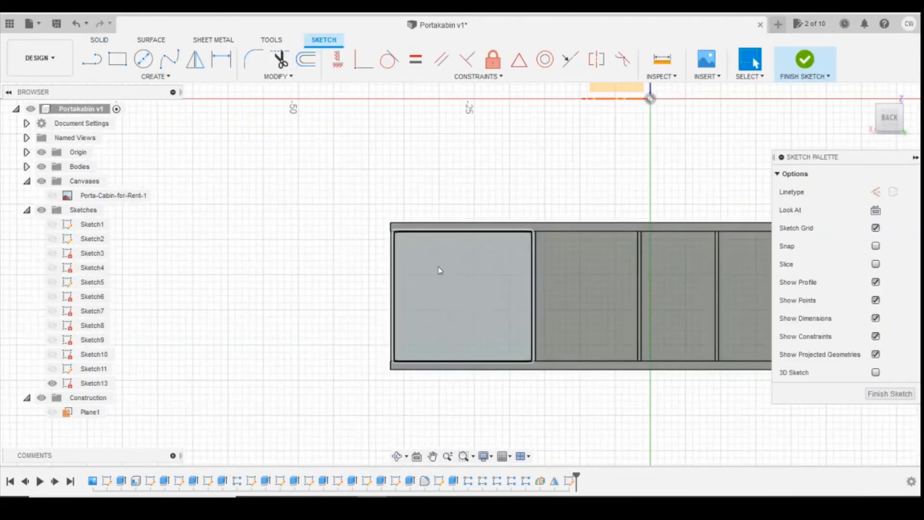
click(118, 60)
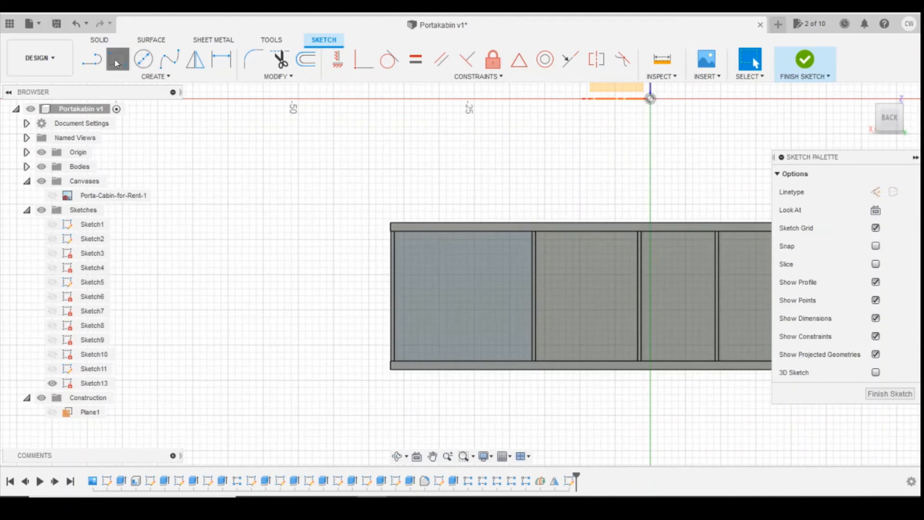
click(448, 252)
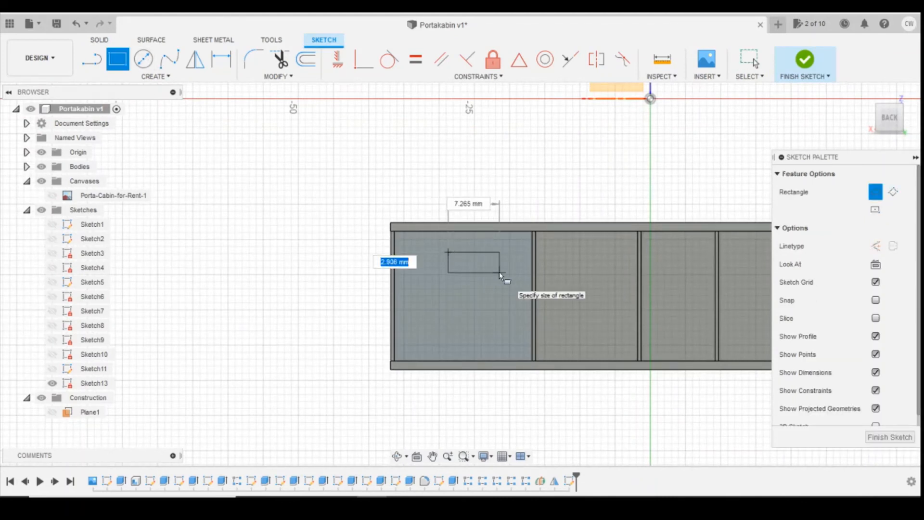
text(3)
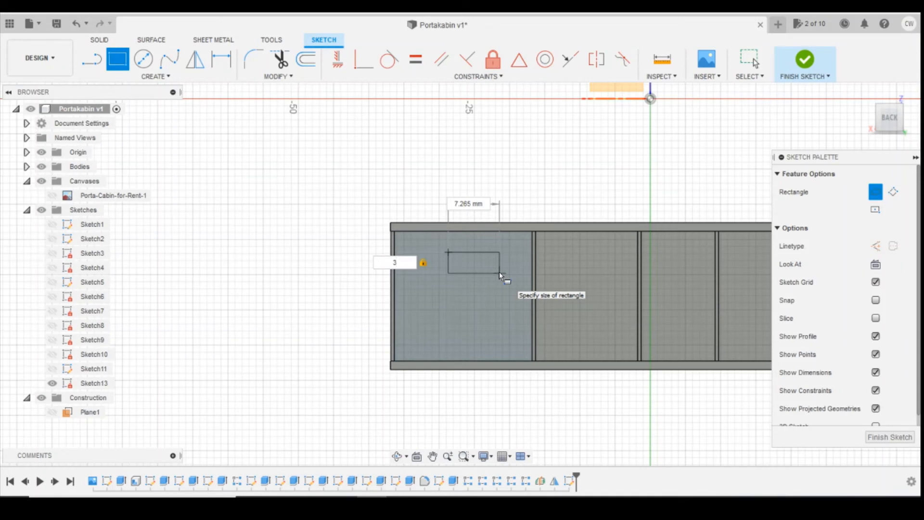
key(Tab)
text(6)
key(Return)
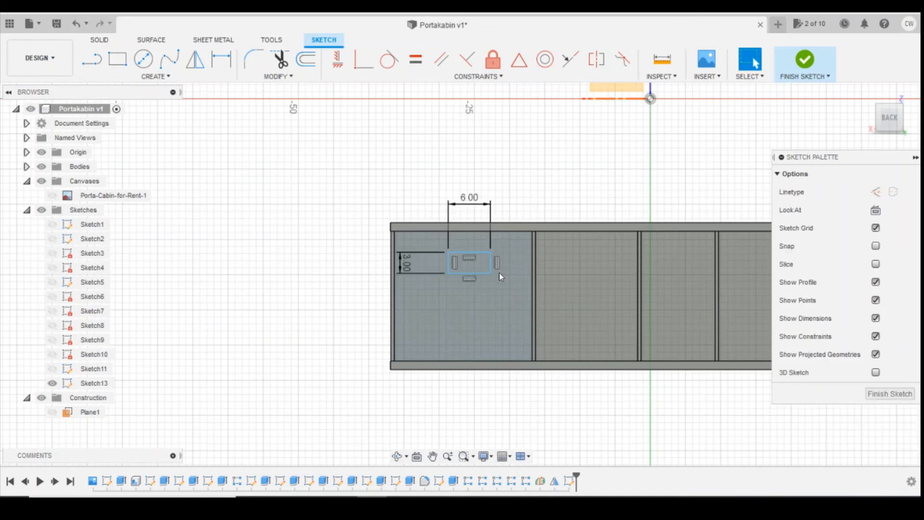
Step: Dimension the rectangle 7.5 mm from the panel's outer vertical edge and 3 mm below the panel's upper edge
key(d)
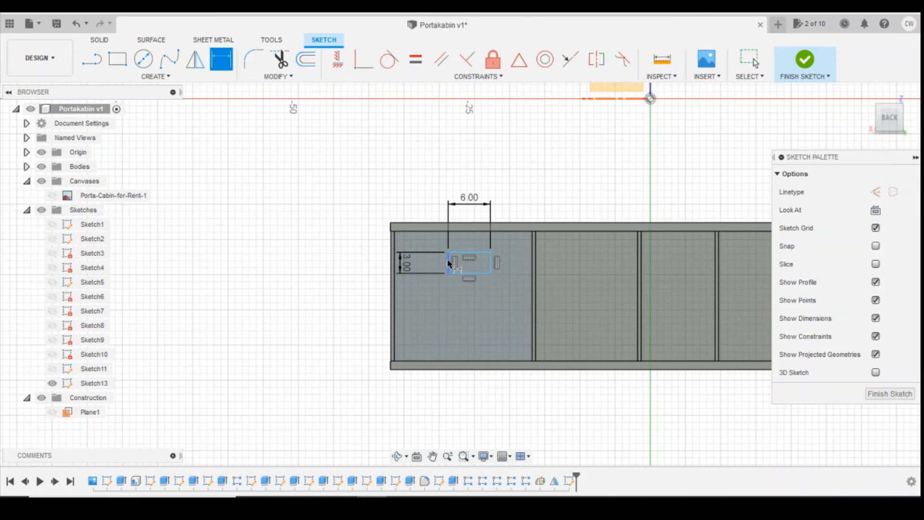
click(448, 262)
click(395, 279)
click(435, 311)
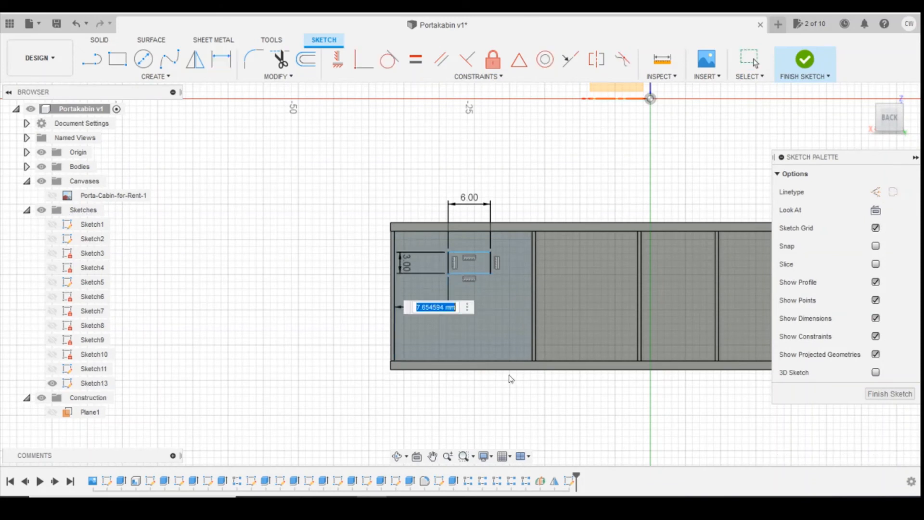
text(7.5)
key(Return)
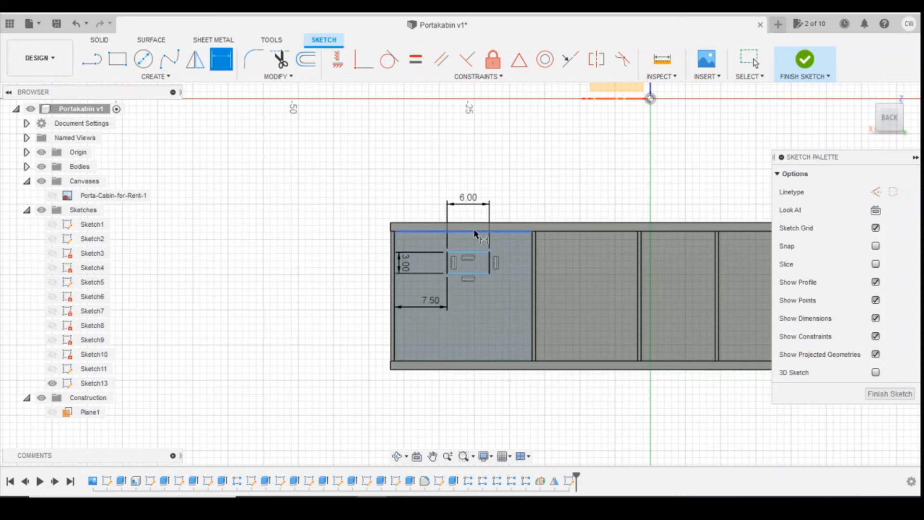
click(474, 231)
click(471, 252)
click(476, 242)
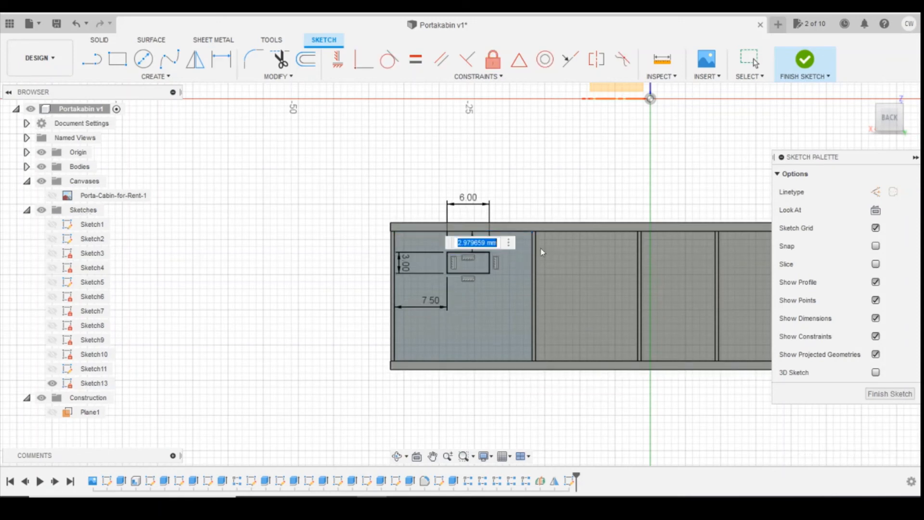
text(3)
key(Return)
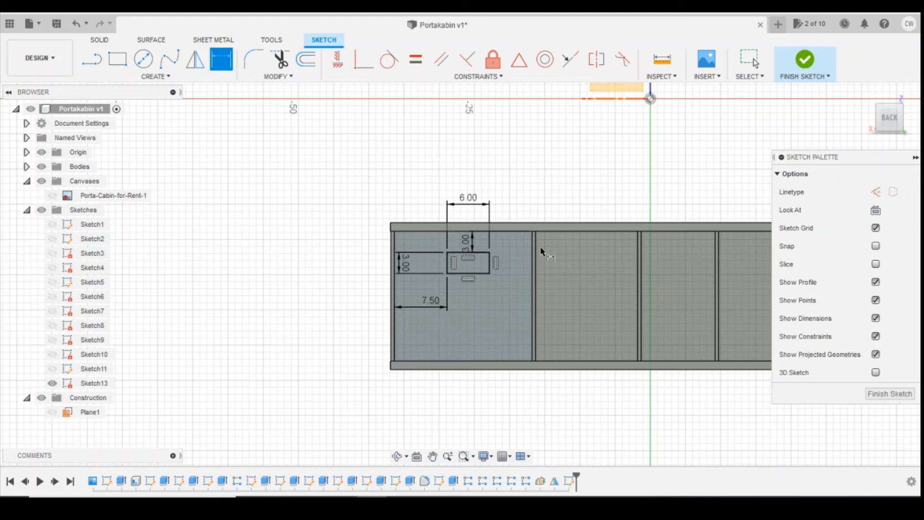
key(Escape)
Step: Extrude the rectangle 3 mm outward from the rear wall, joined to the cabin body
click(479, 264)
right_click(479, 264)
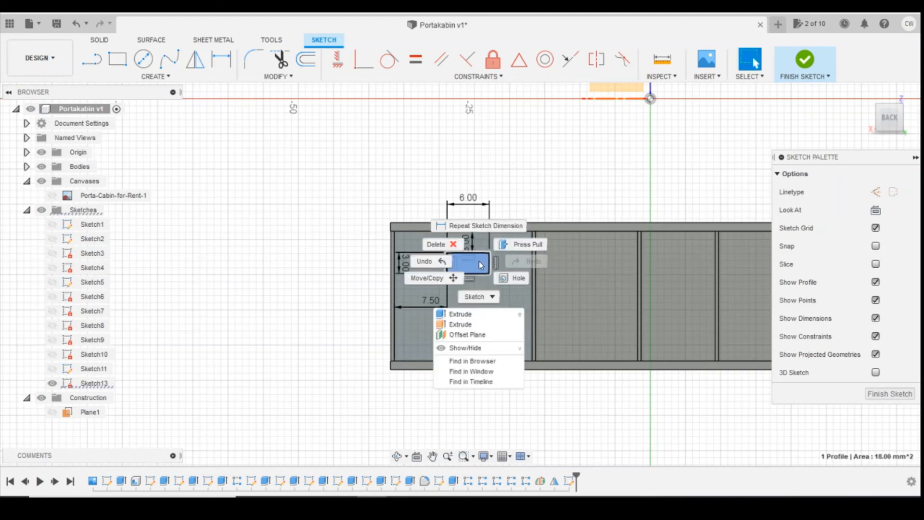
click(487, 315)
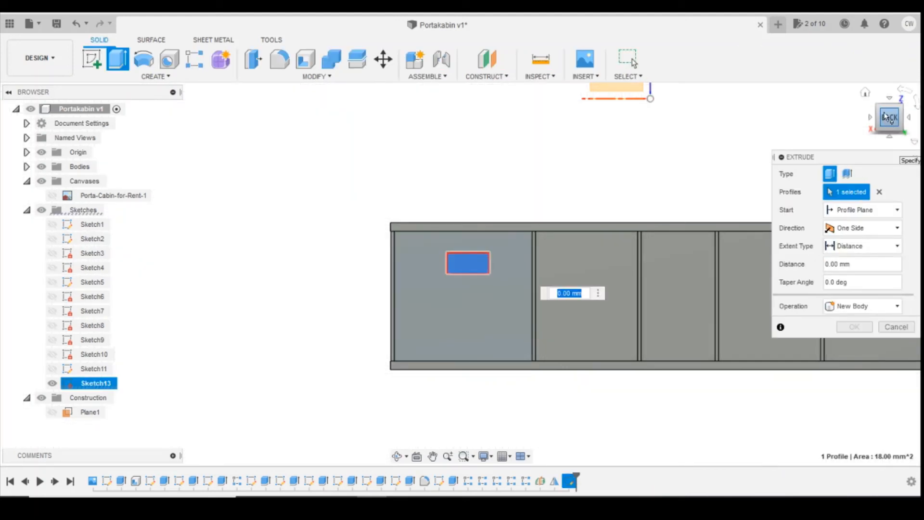
drag(474, 268, 481, 277)
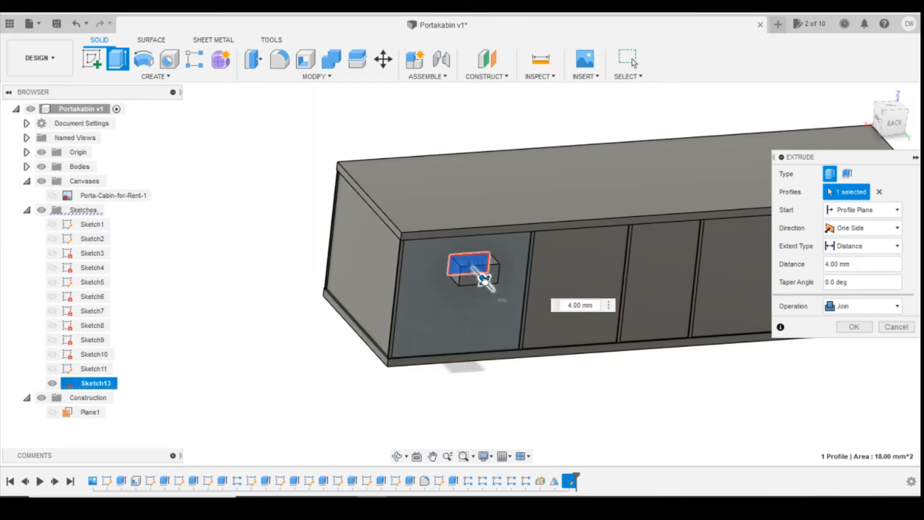
drag(484, 280, 481, 277)
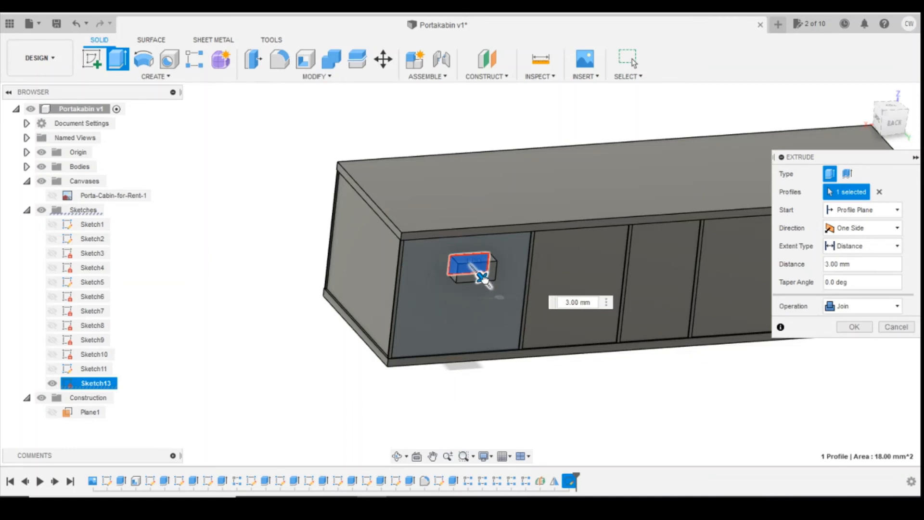
click(854, 327)
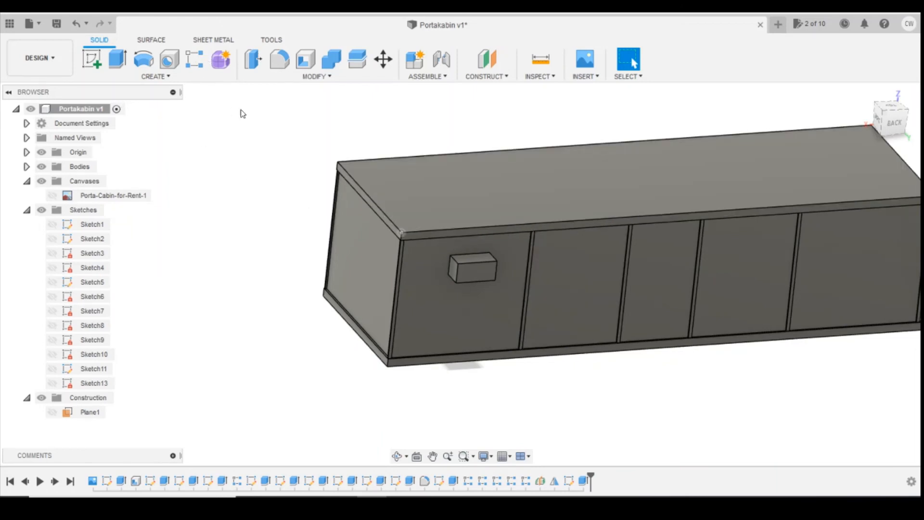
Step: Pattern the extruded box along the rear wall's lower edge with quantity 2 and a 60 mm extent
click(200, 65)
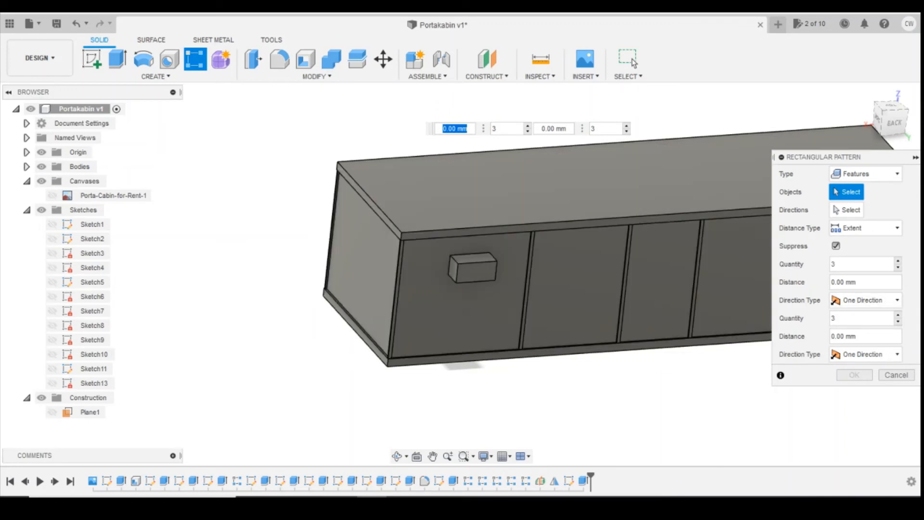
click(584, 481)
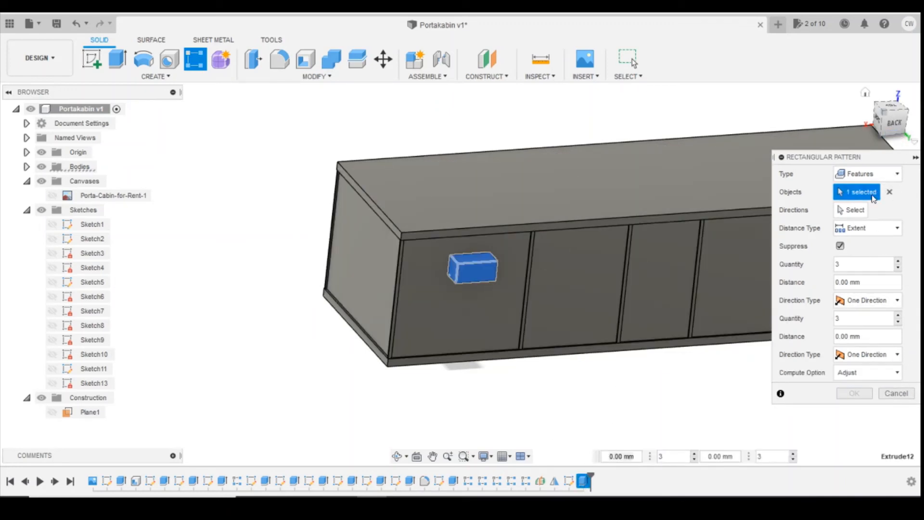
click(852, 209)
click(584, 355)
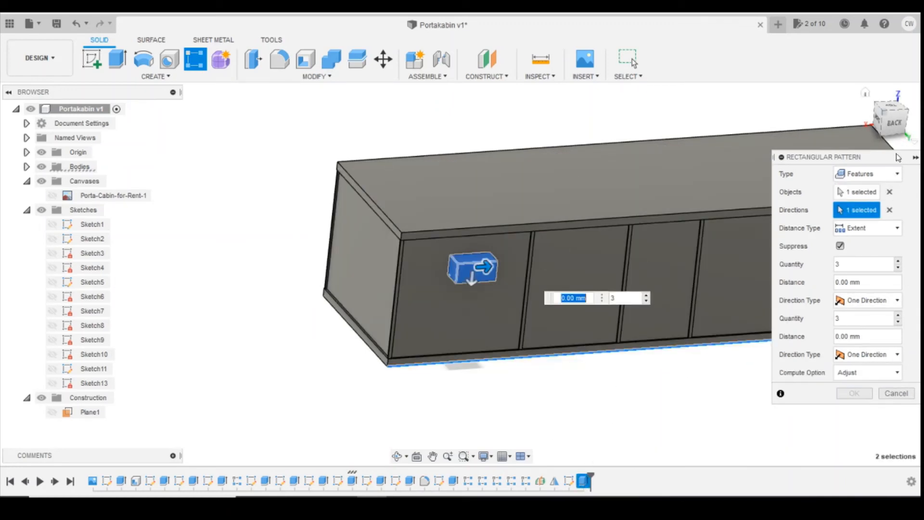
click(894, 129)
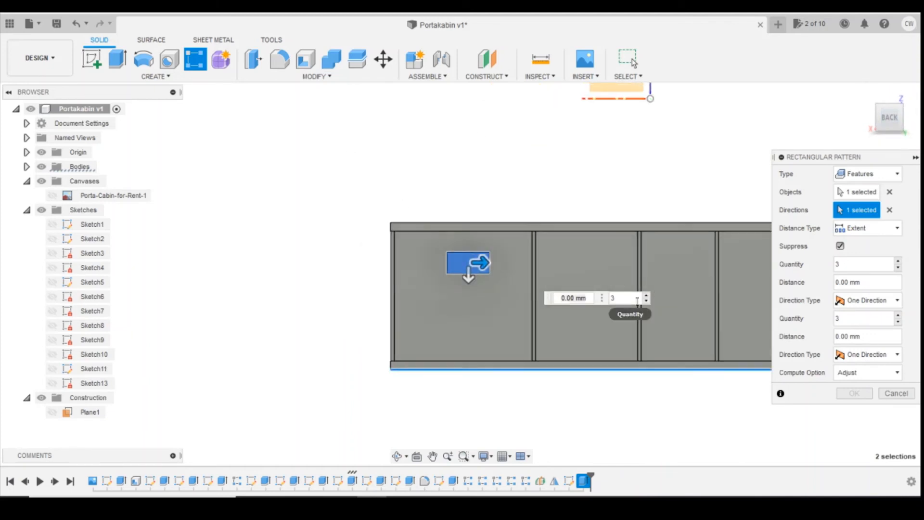
click(646, 301)
scroll(283, 247, down, 3)
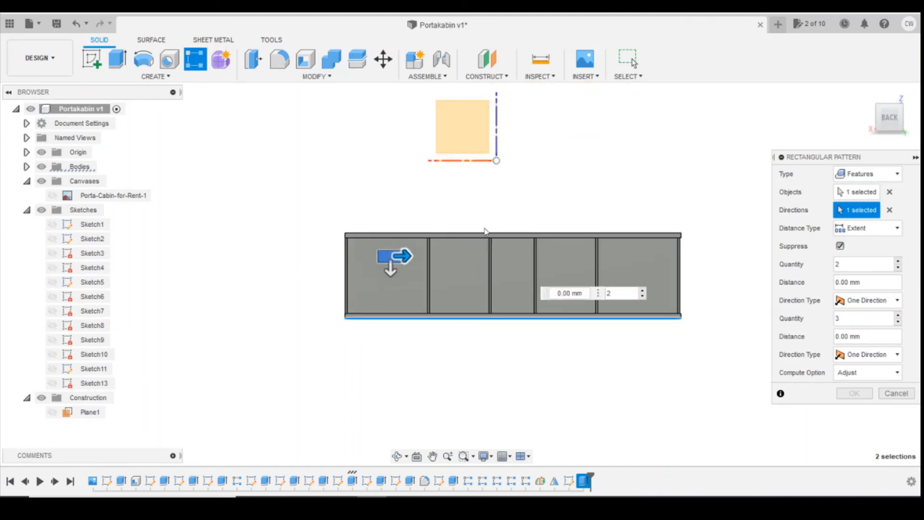
drag(405, 254, 650, 255)
scroll(638, 257, up, 3)
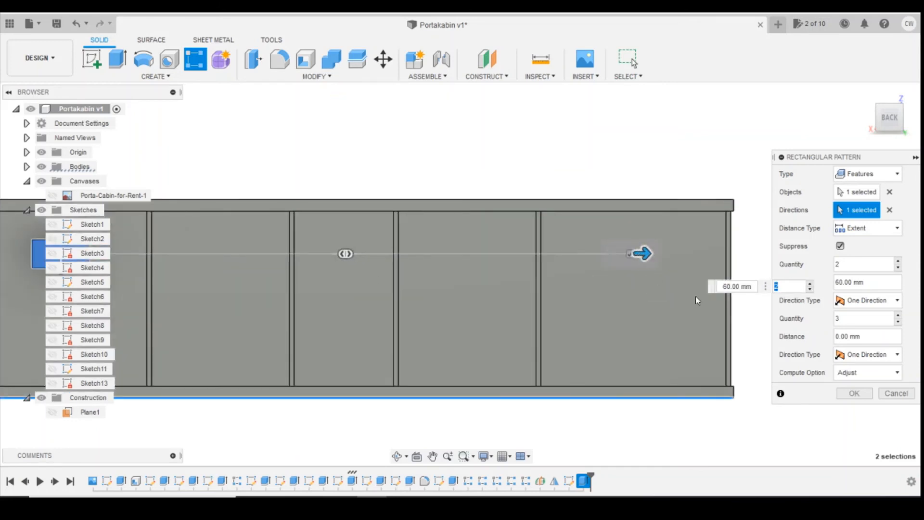
scroll(662, 294, down, 3)
click(848, 393)
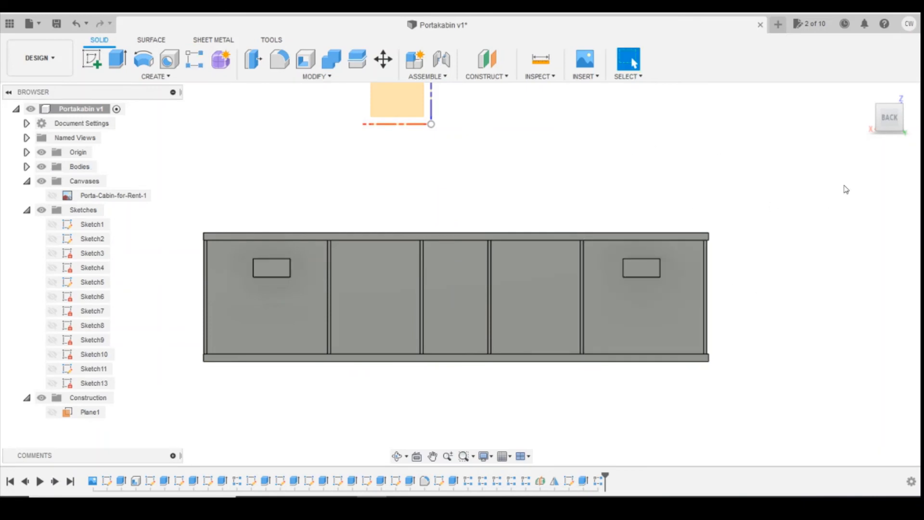
Step: Measure the distance from the patterned box's outer front edge to the inner edge of the nearest corner post
key(i)
scroll(712, 307, up, 3)
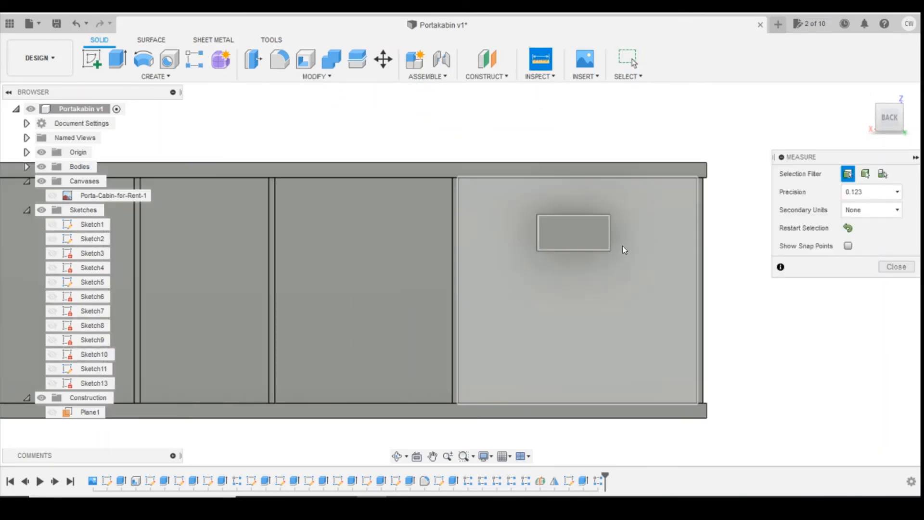
click(611, 248)
click(697, 250)
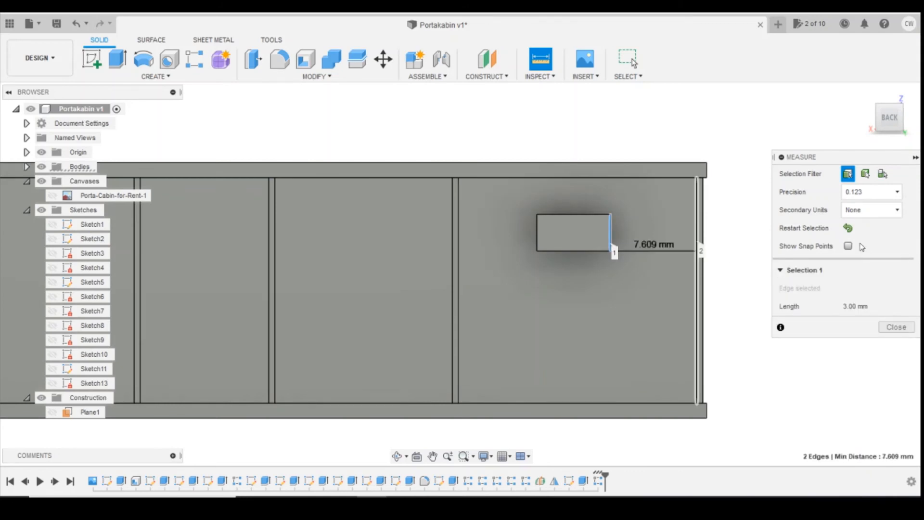
click(904, 104)
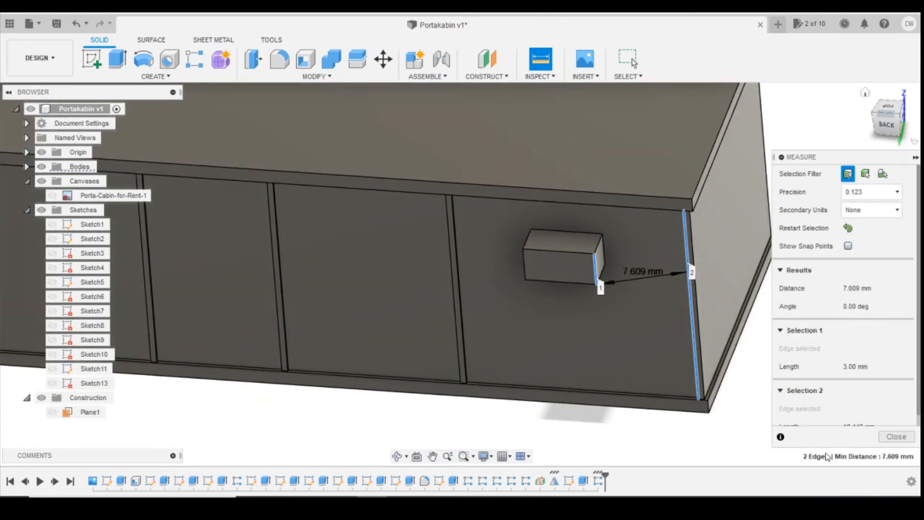
click(893, 436)
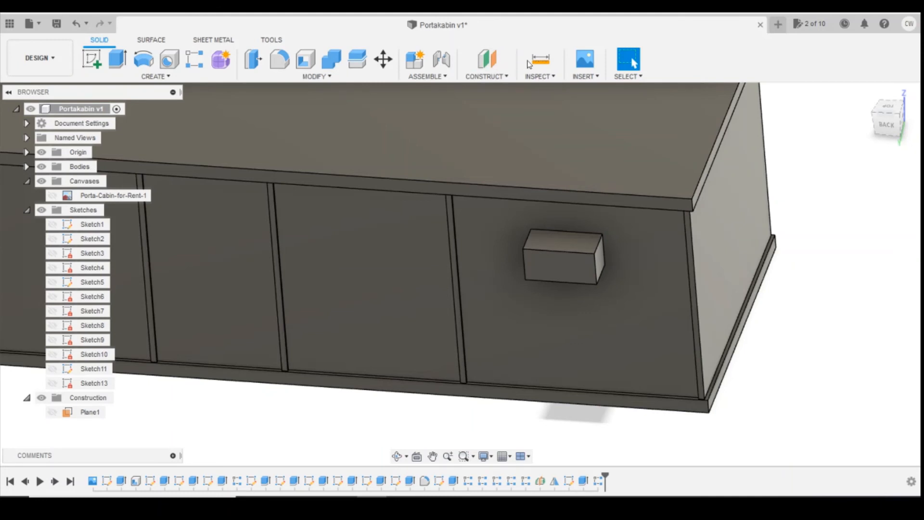
Step: Measure the distance from the patterned box's edge on the wall to the nearest corner post
click(547, 56)
click(603, 250)
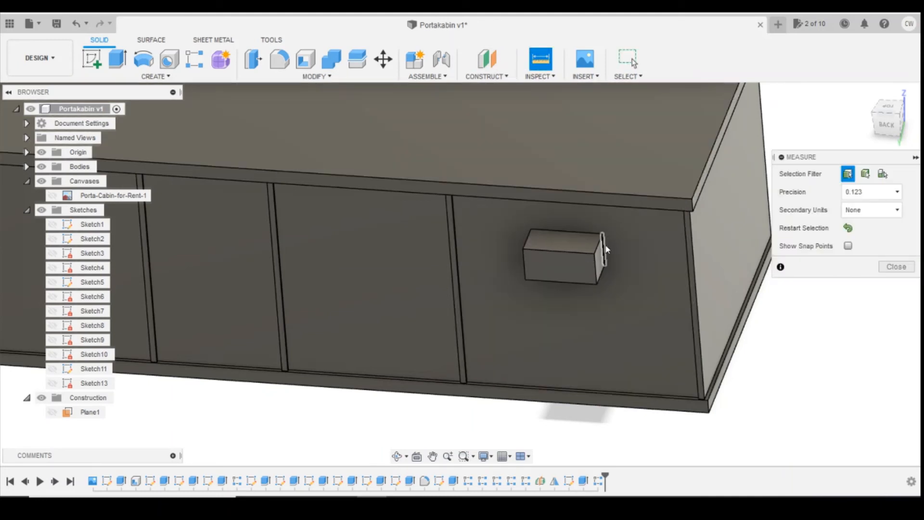
click(689, 264)
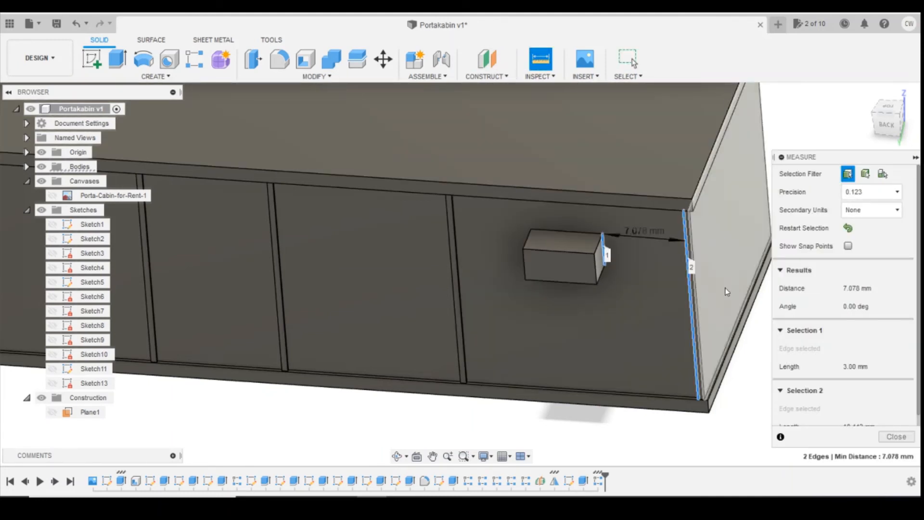
scroll(664, 255, down, 2)
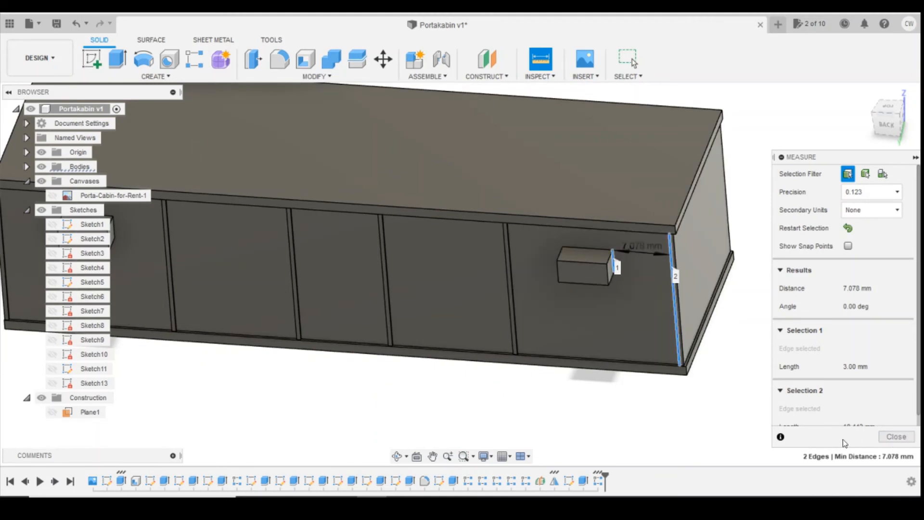
click(895, 437)
Step: Edit the box pattern with a slightly shorter extent, shifting the copy away from the corner post, and return to the home view
right_click(596, 482)
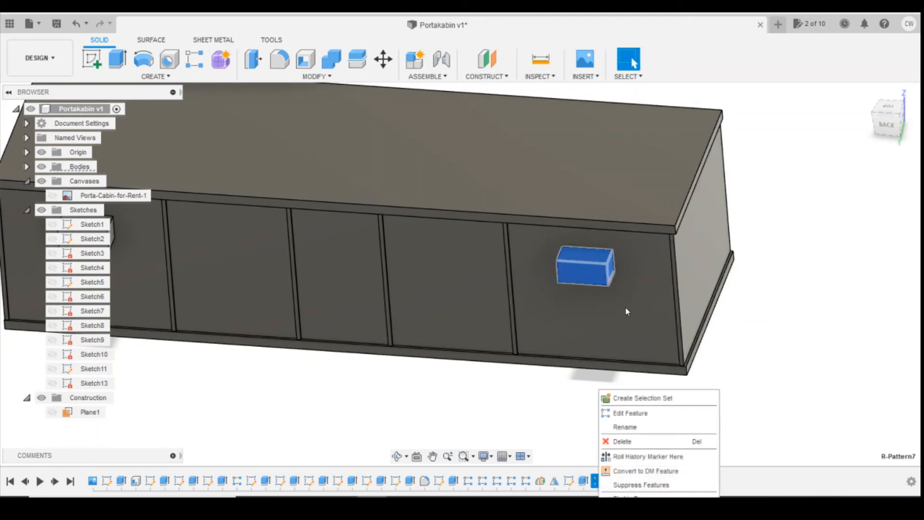
click(630, 414)
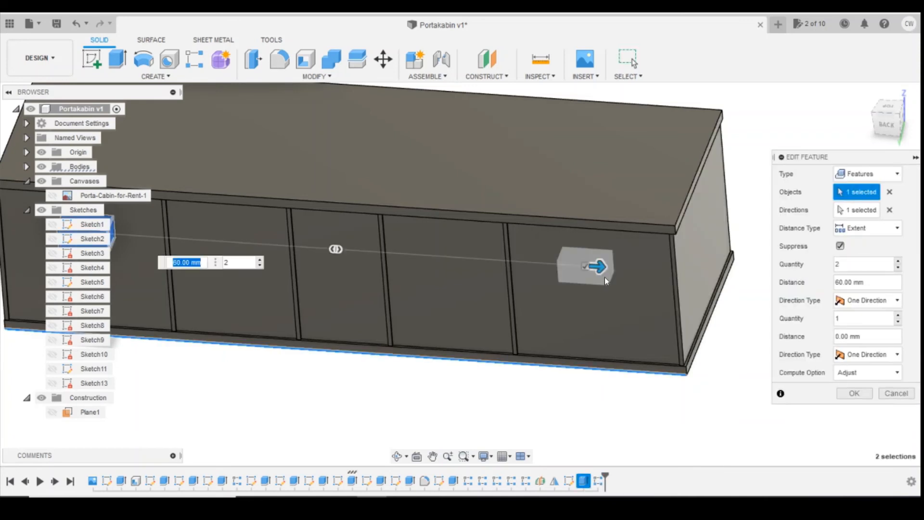
click(238, 262)
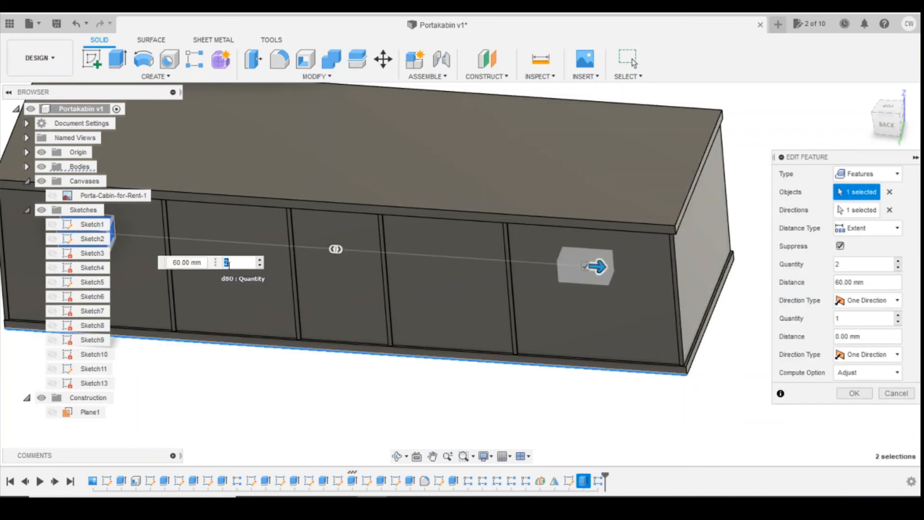
click(174, 263)
key(Return)
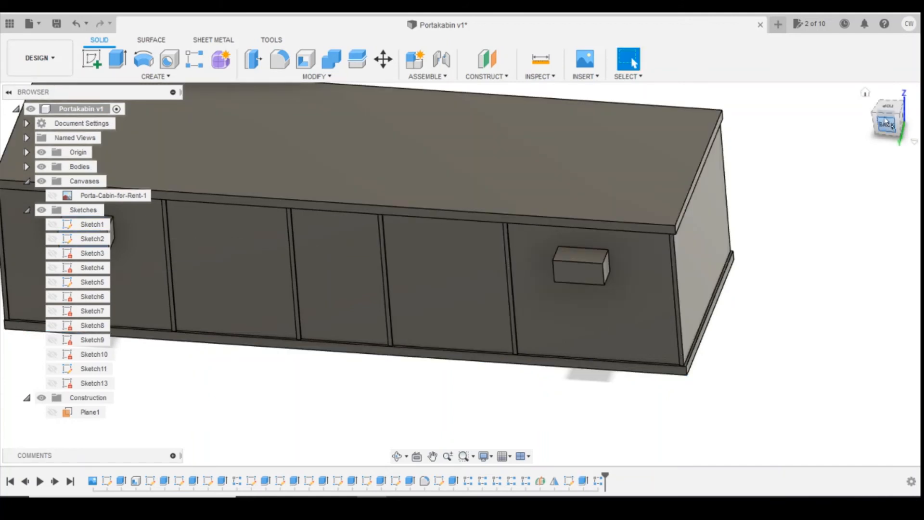
click(864, 93)
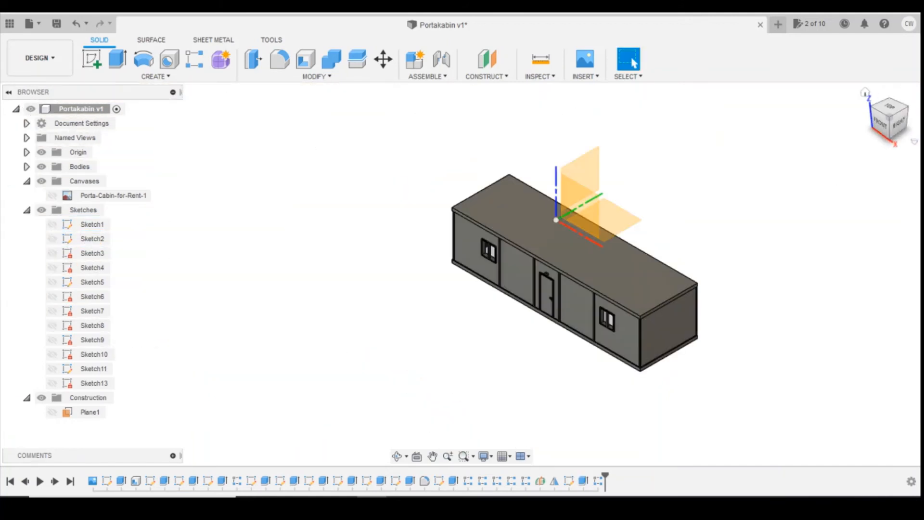
Step: Show the porta-cabin drawing canvas in the back view and examine the fittings along the floor plan's rear wall
click(900, 124)
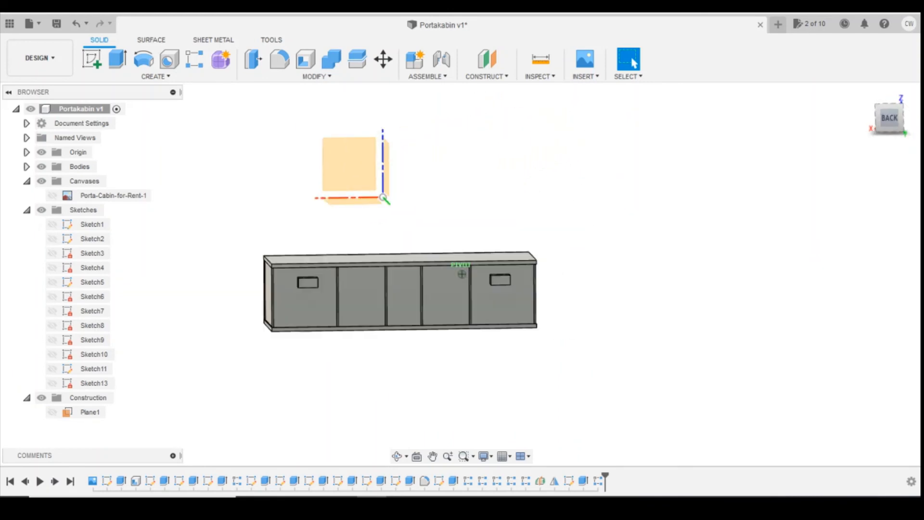
shift+middle_drag(462, 274, 473, 261)
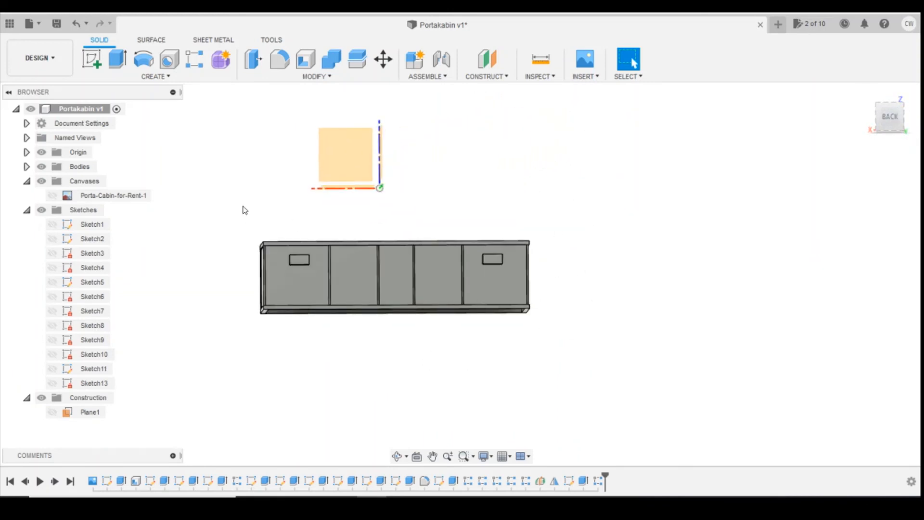
click(55, 198)
click(53, 197)
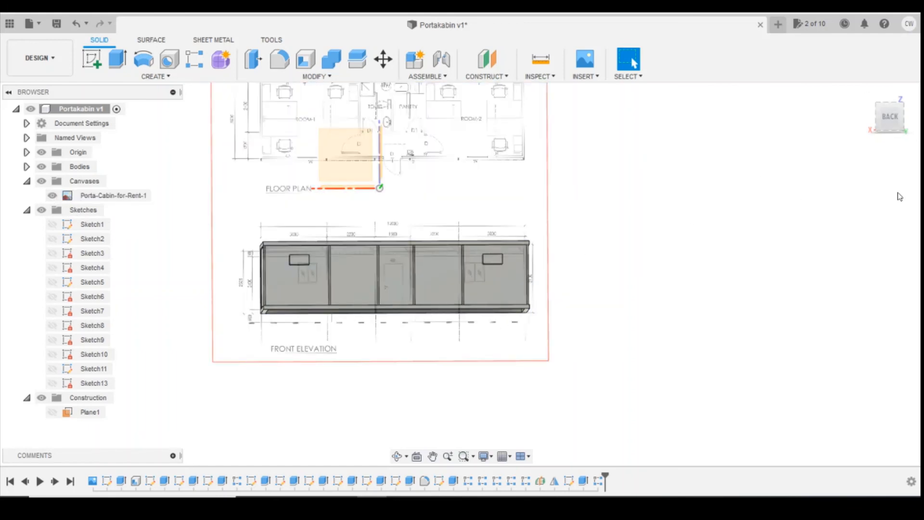
click(882, 116)
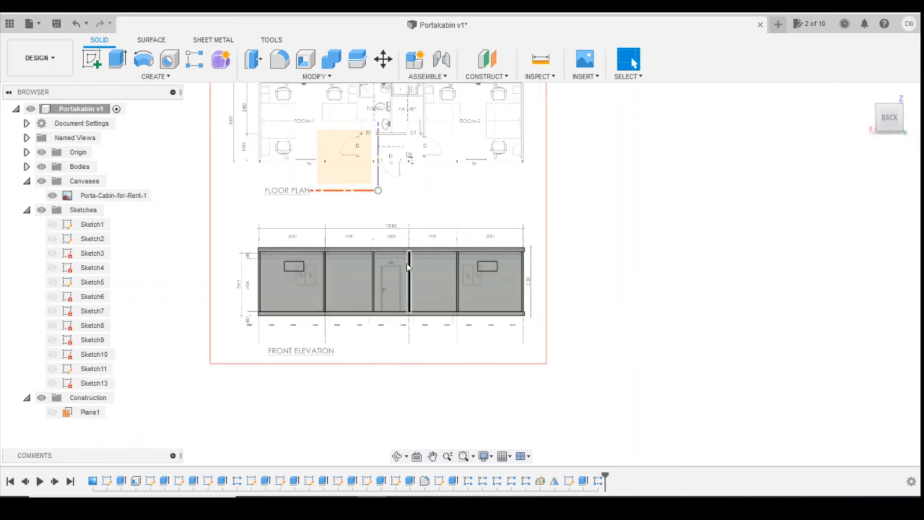
scroll(437, 224, up, 3)
scroll(437, 203, down, 1)
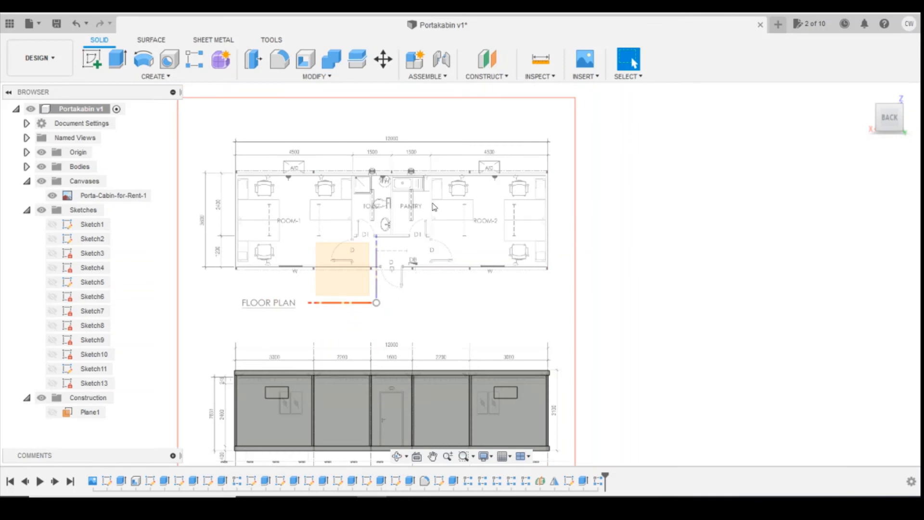
scroll(435, 207, up, 1)
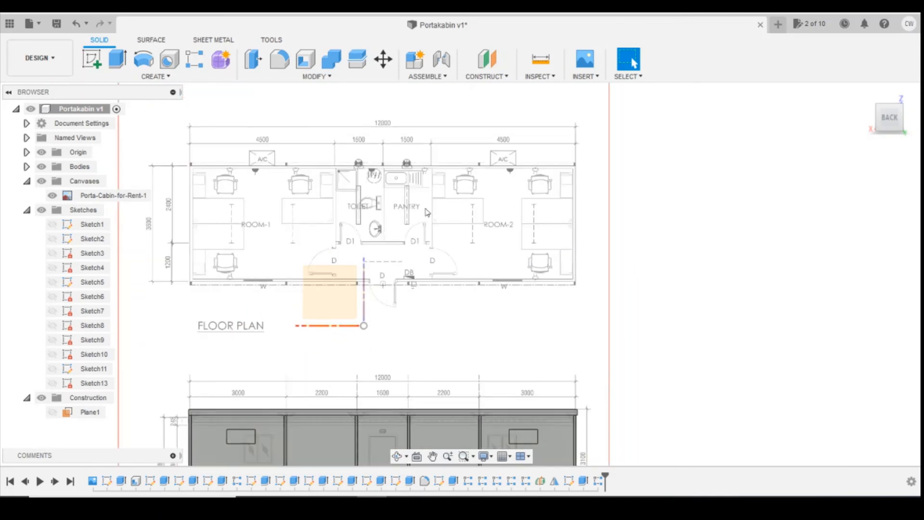
scroll(428, 212, up, 1)
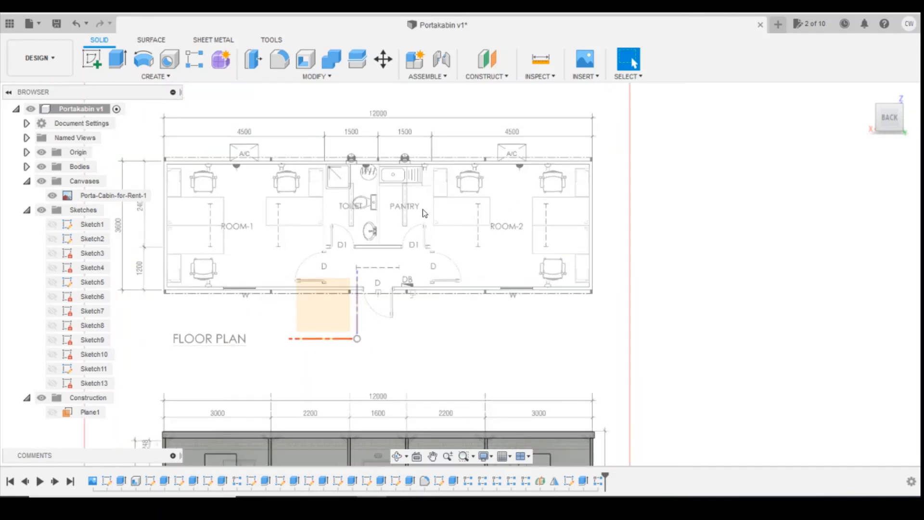
scroll(424, 213, down, 1)
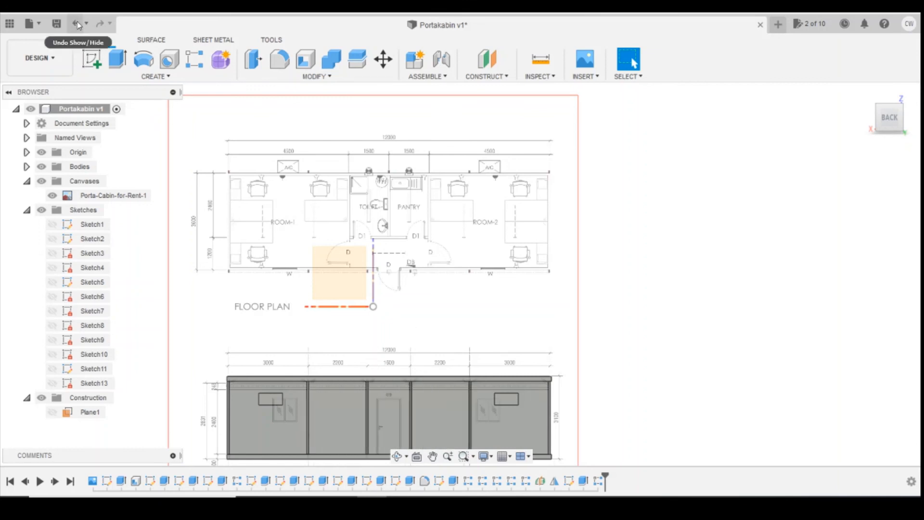
Step: Start a sketch on a rear 2200 wall panel next to the central panel and draw a 1.5 mm diameter circle near its upper corner
click(96, 62)
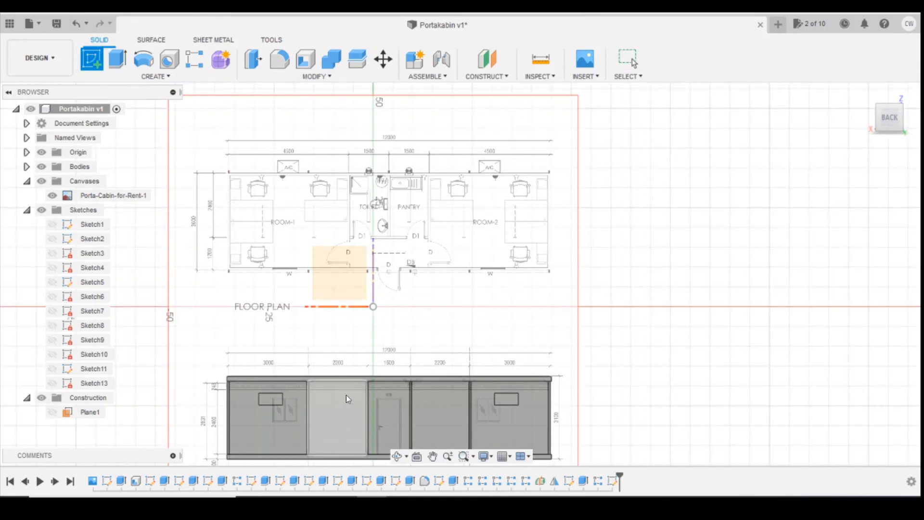
click(346, 396)
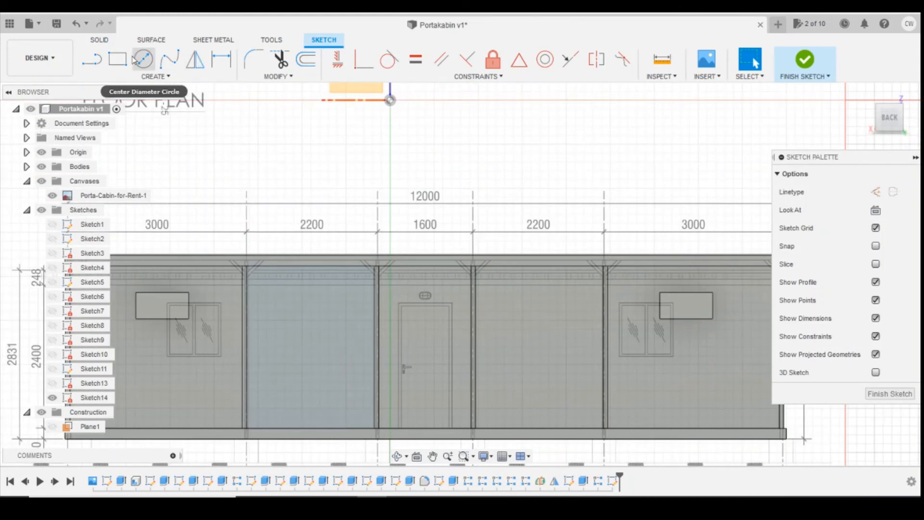
click(154, 66)
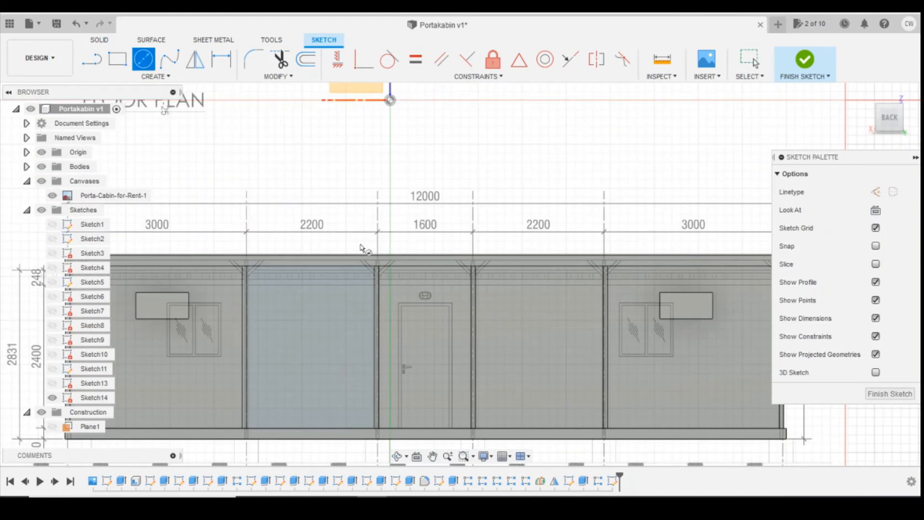
scroll(357, 286, up, 3)
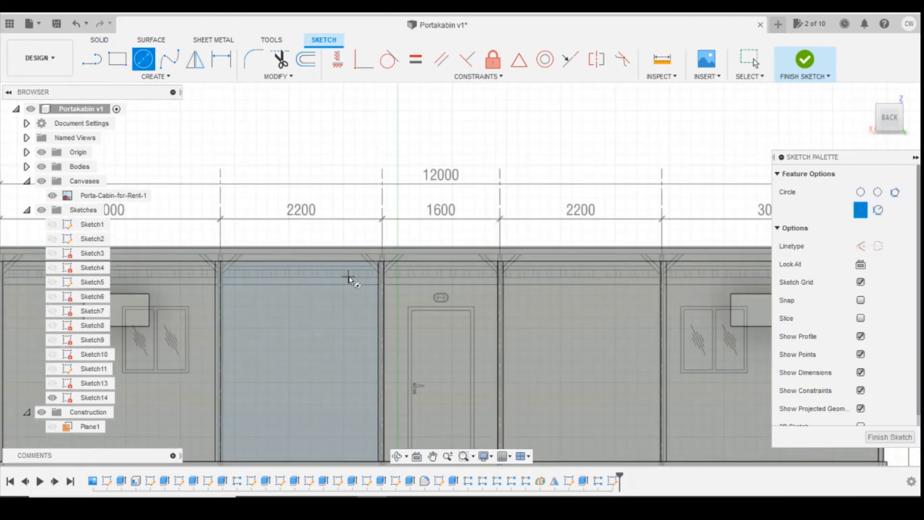
click(348, 277)
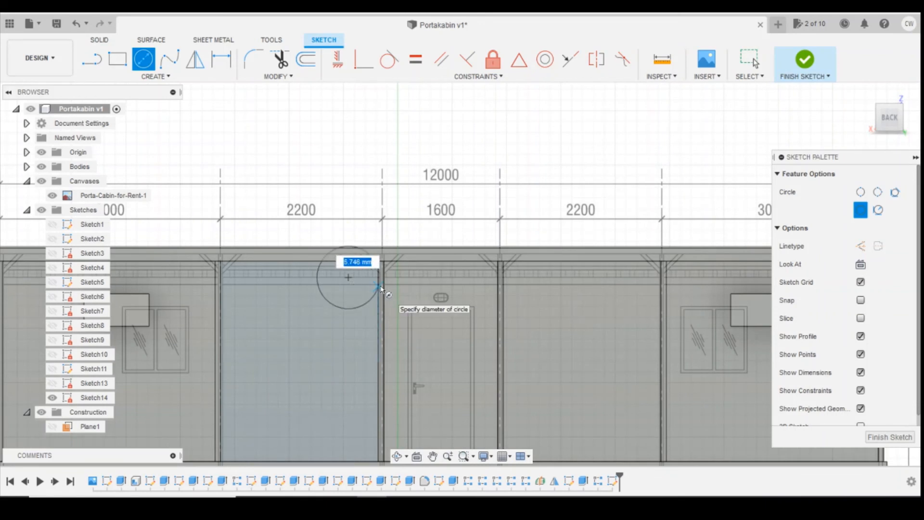
text(1.5)
key(Return)
key(Escape)
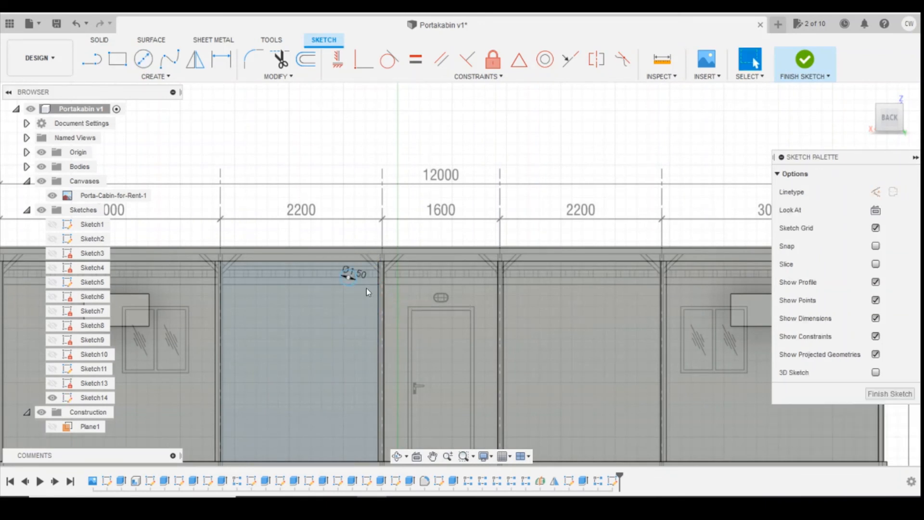
Step: Dimension the circle's centre 1.5 mm below the wall panel's upper edge
key(d)
click(350, 262)
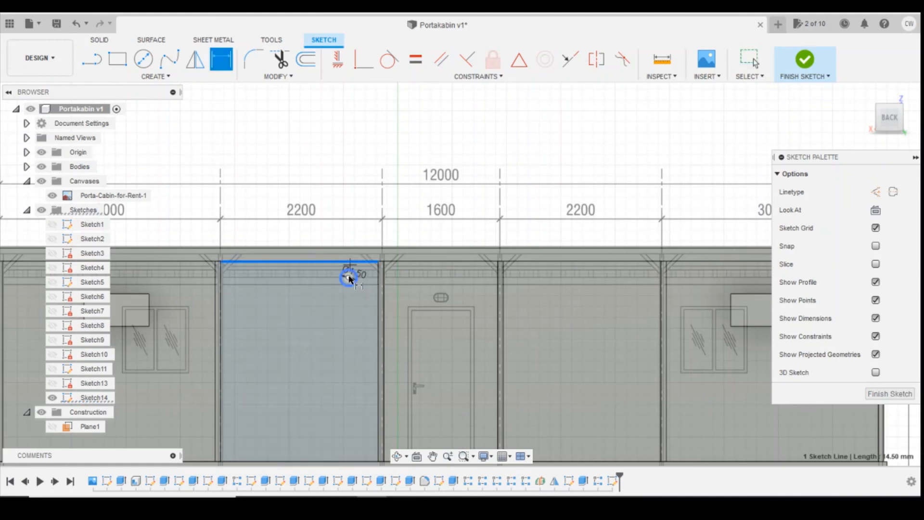
click(350, 278)
click(310, 275)
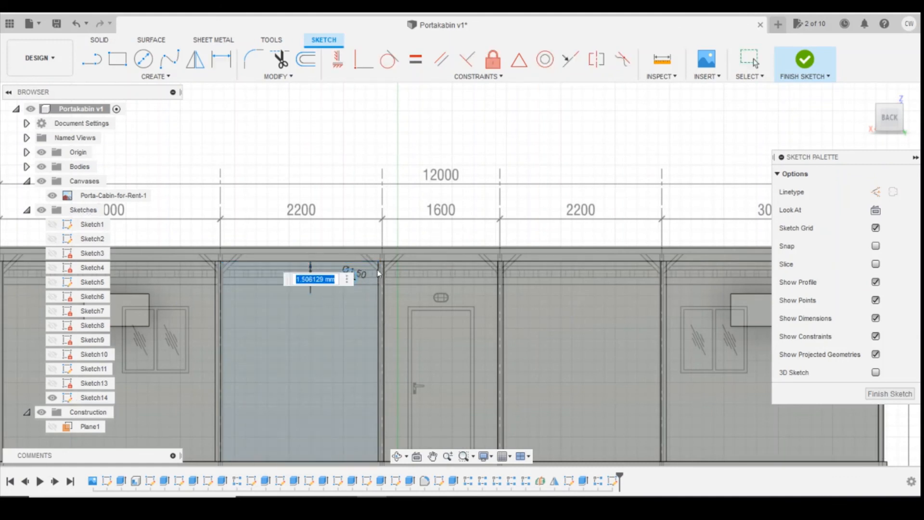
text(1.5.)
key(Return)
Step: Dimension the circle's centre 2.5 mm from the panel's side edge nearest the central panel
click(373, 279)
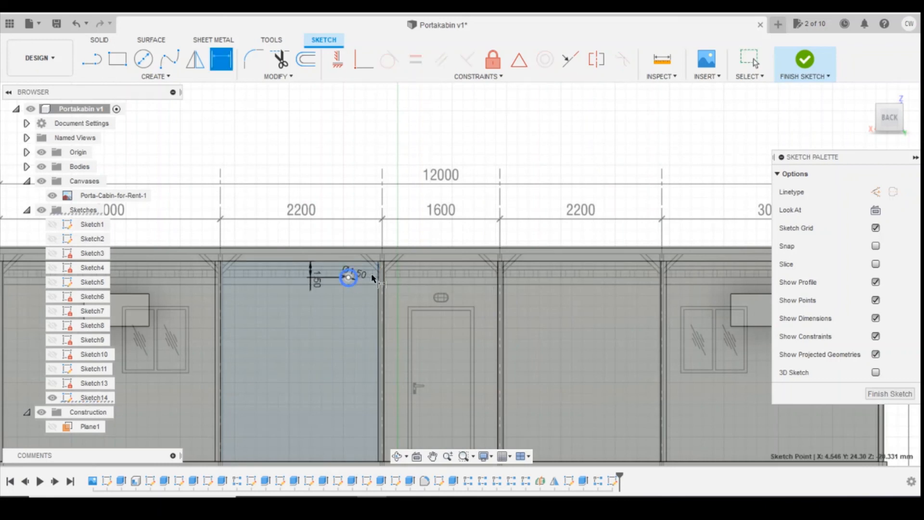
click(355, 274)
click(411, 319)
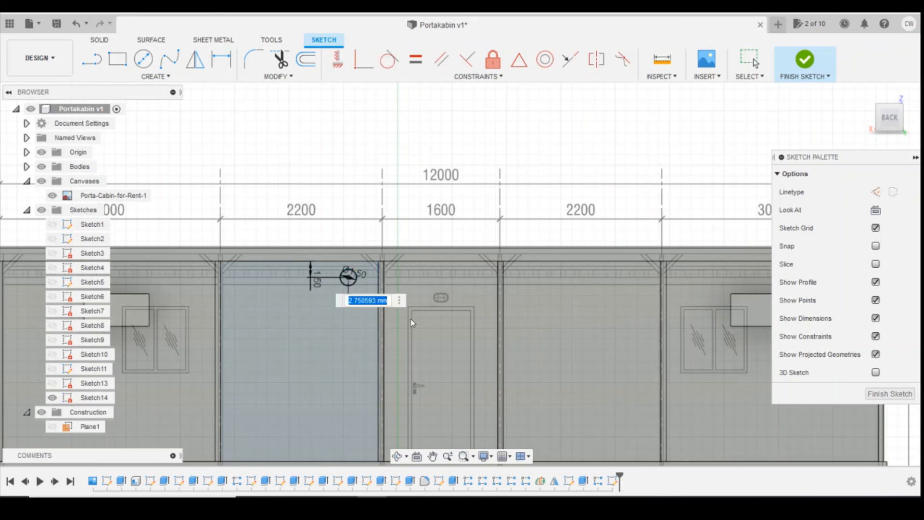
text(2.5)
key(Return)
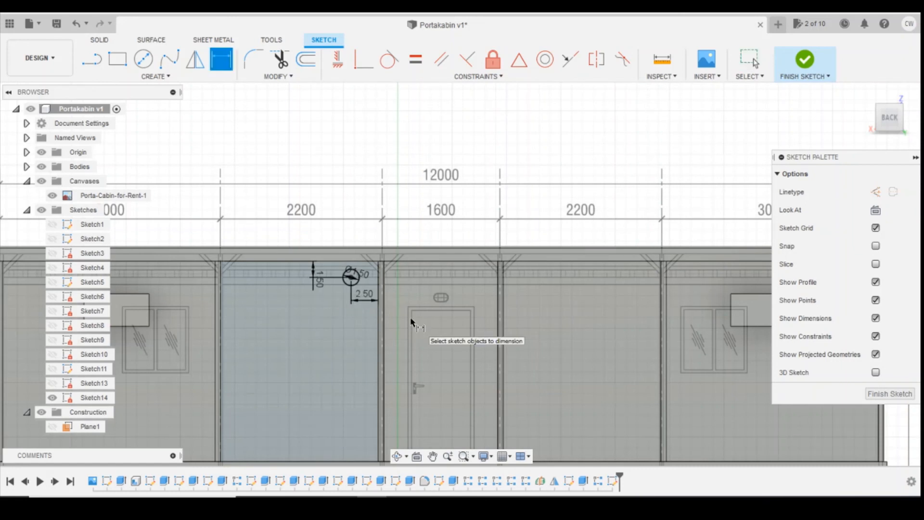
scroll(339, 293, up, 3)
key(Escape)
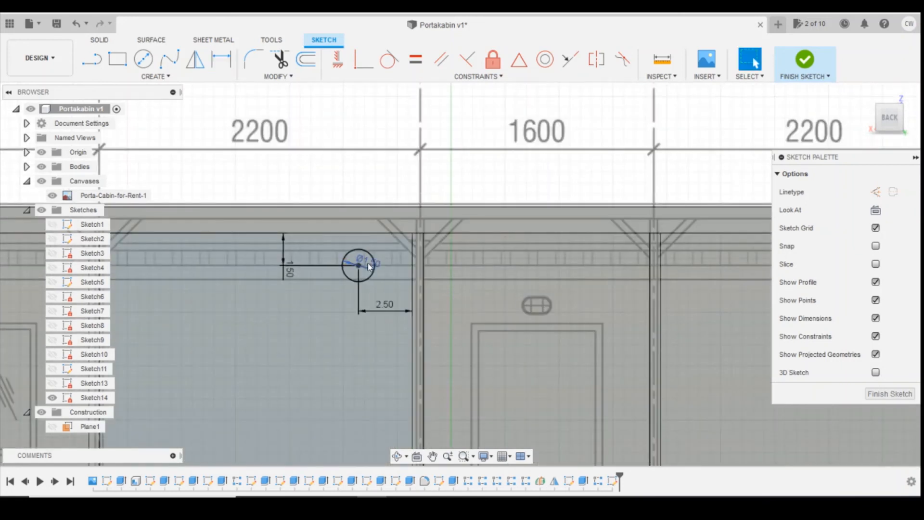
Step: Extrude the circle profile outward from the rear wall panel as a new body
click(355, 274)
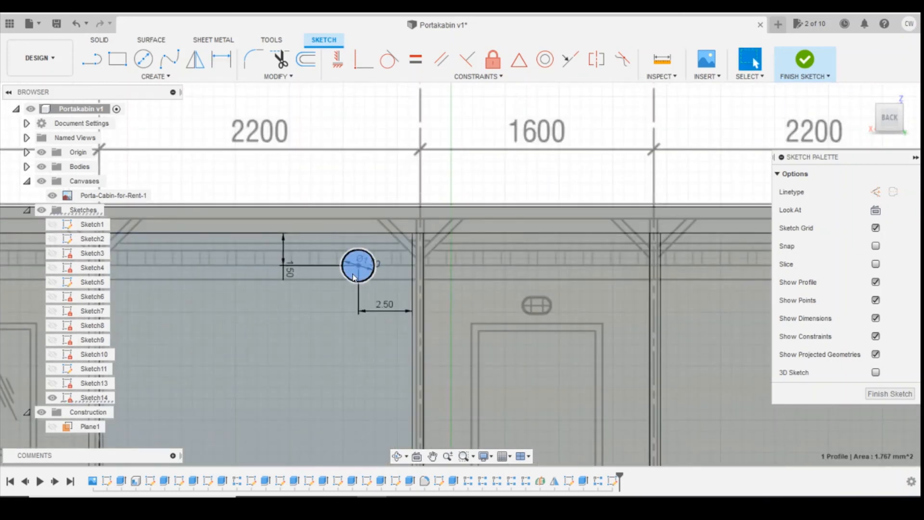
right_click(355, 273)
click(368, 329)
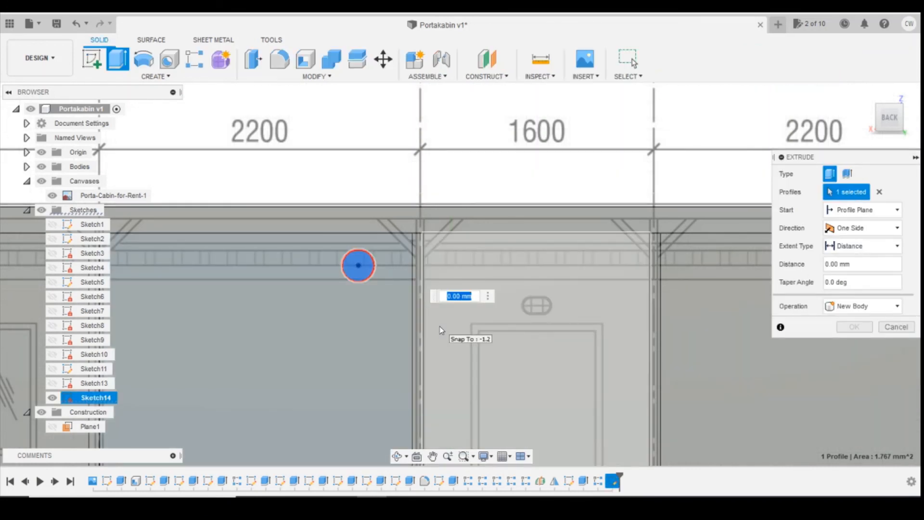
key(Return)
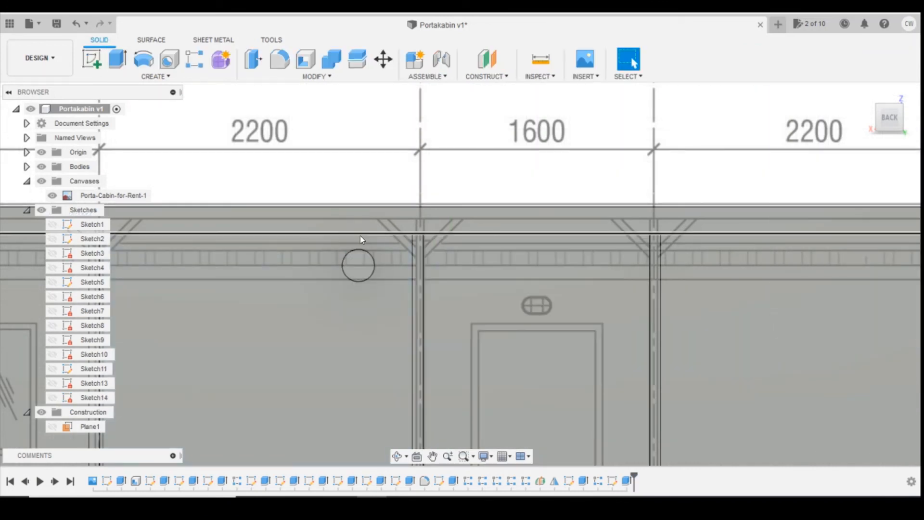
Step: Sketch a 1.5 mm diameter circle near the upper corner of the other rear 2200 panel, beside the central panel
click(726, 289)
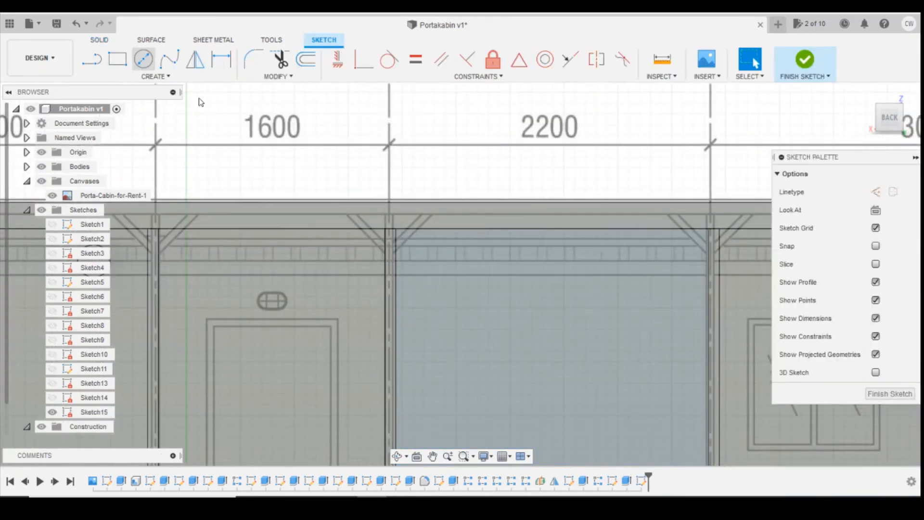
click(143, 58)
click(464, 263)
text(1)
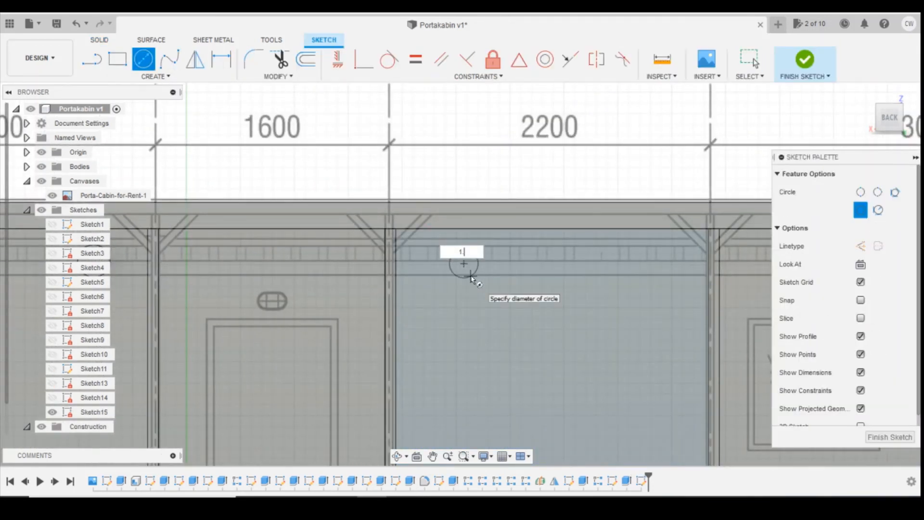
text(50)
key(Return)
key(Escape)
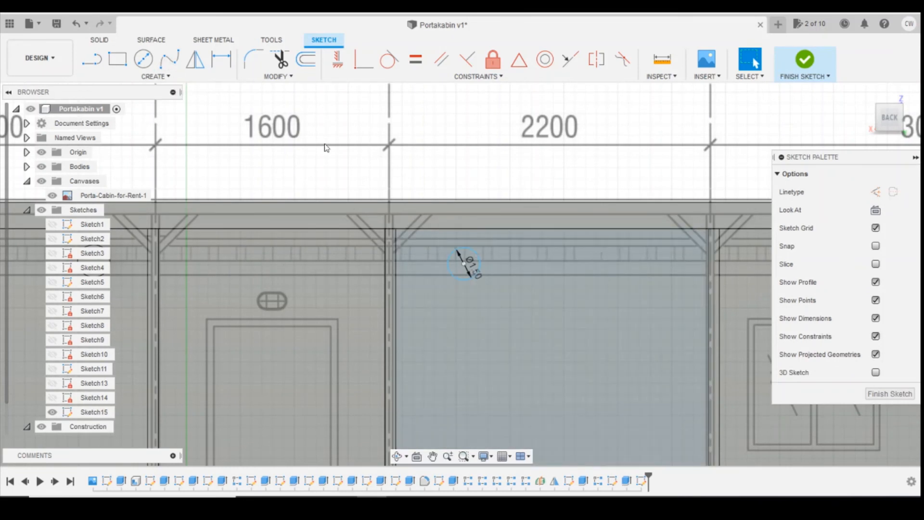
Step: Dimension the second circle's centre 1.5 mm below its panel's upper edge
key(d)
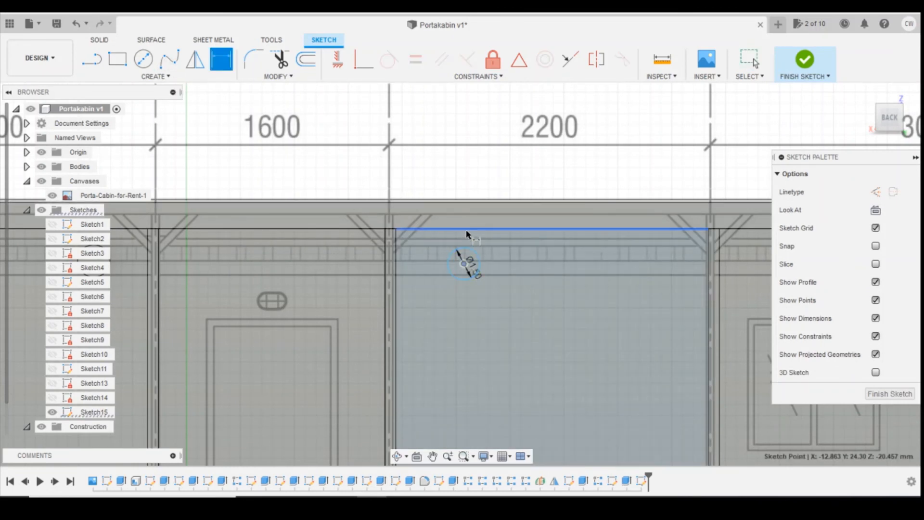
click(466, 230)
click(530, 260)
text(1.)
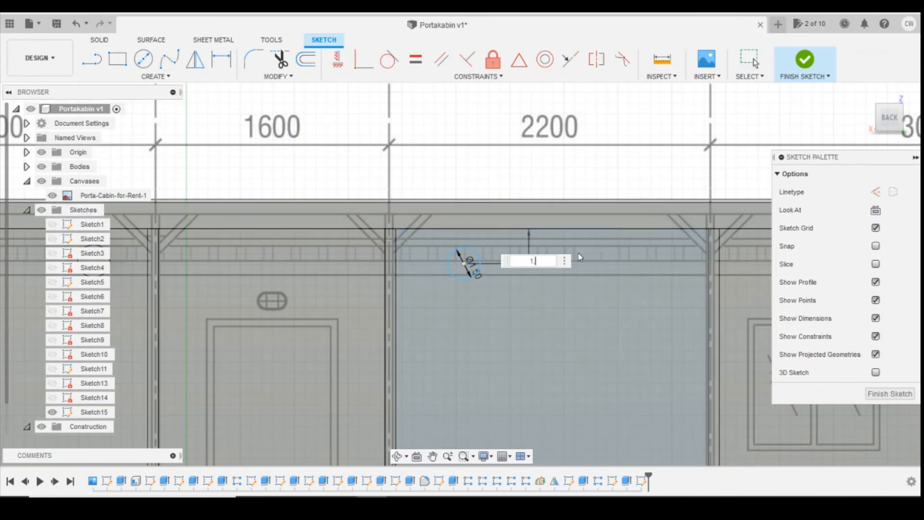
text(50)
key(Return)
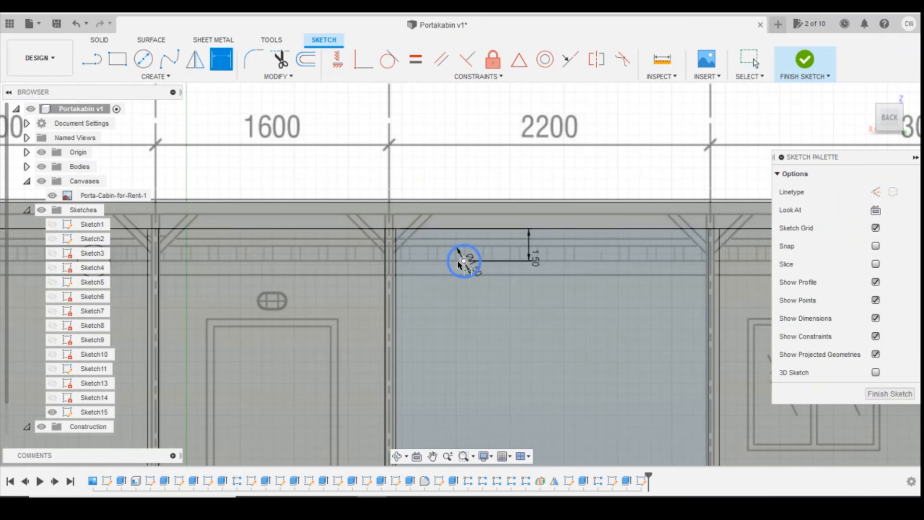
Step: Dimension the second circle's centre 2.5 mm from its panel's side edge nearest the central panel
click(462, 261)
click(396, 263)
click(461, 309)
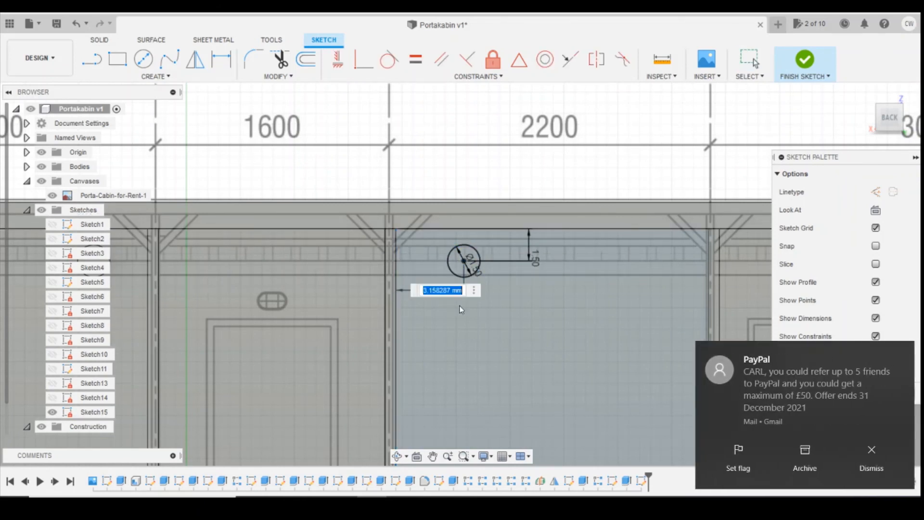
click(871, 455)
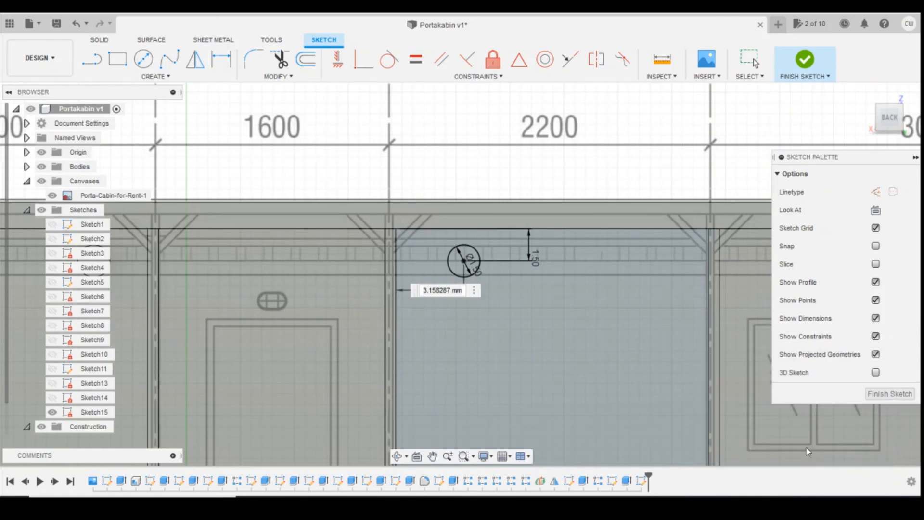
double_click(443, 291)
text(2.5)
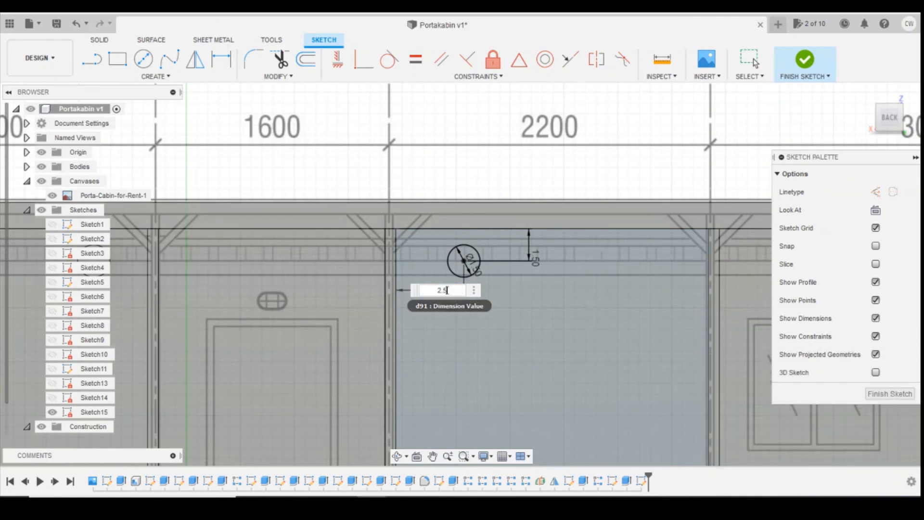
key(Return)
key(d)
key(Escape)
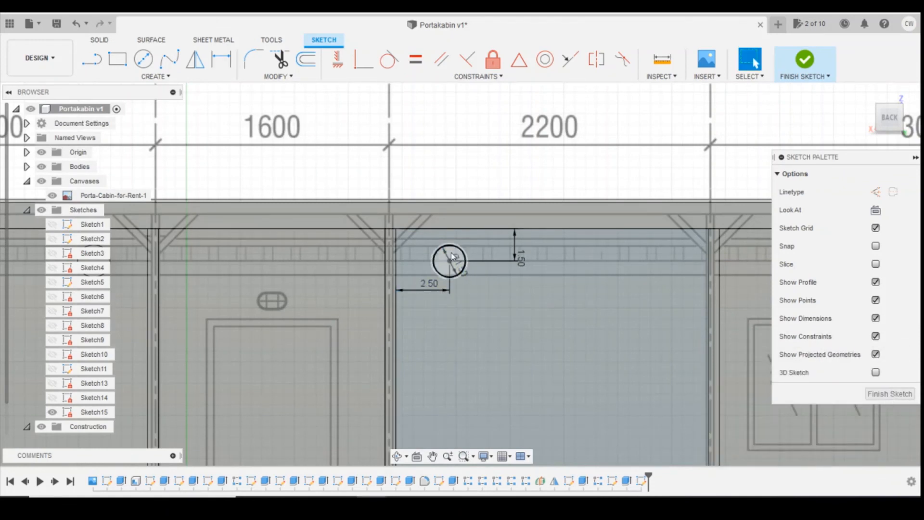
Step: Extrude the second circle profile 1 mm as a new body
click(452, 258)
right_click(452, 258)
click(444, 307)
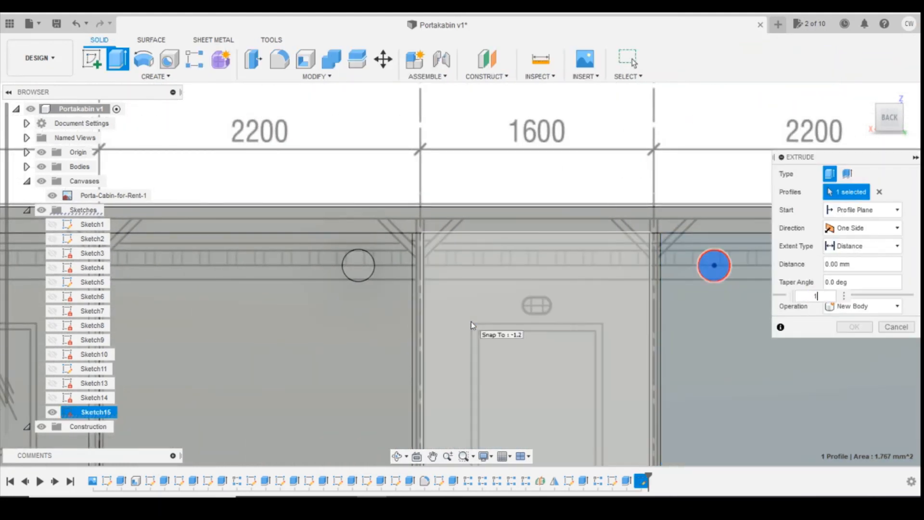
text(1)
key(Return)
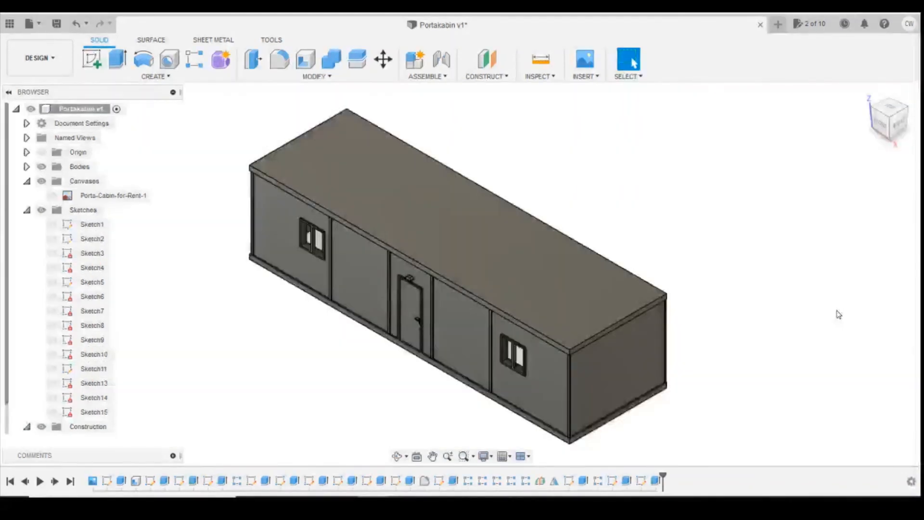
Step: Examine the finished cabin model from the front, rear, ends, roof and underside to review its windows, door, trims and rear details
mouse_move(898, 124)
mouse_down()
mouse_move(890, 110)
mouse_move(855, 113)
mouse_up()
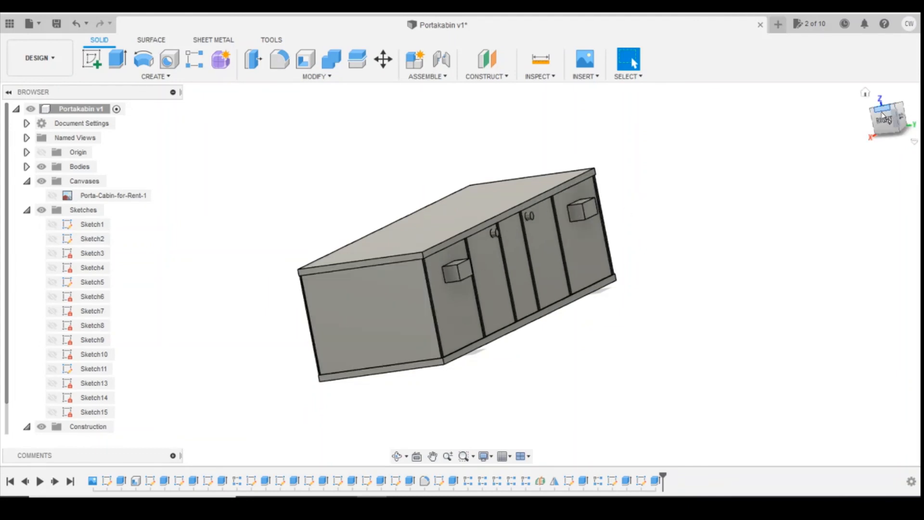
drag(886, 117, 909, 116)
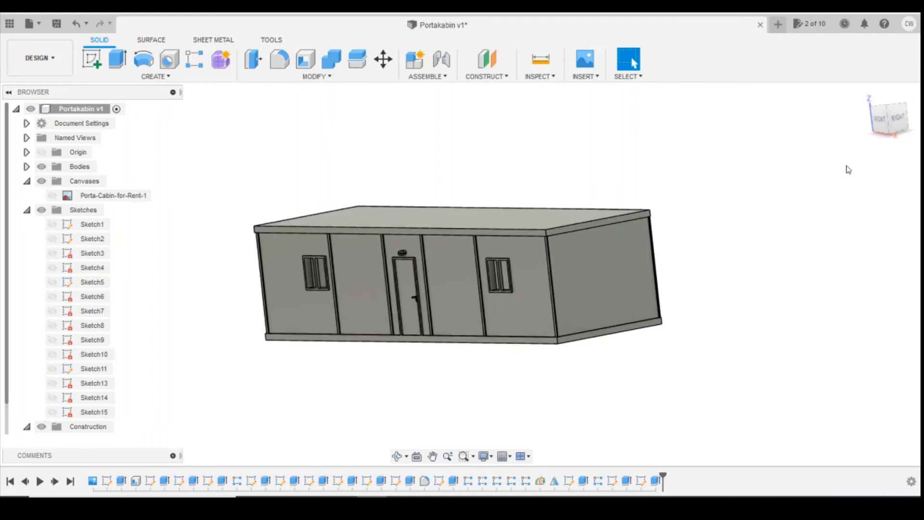
click(879, 120)
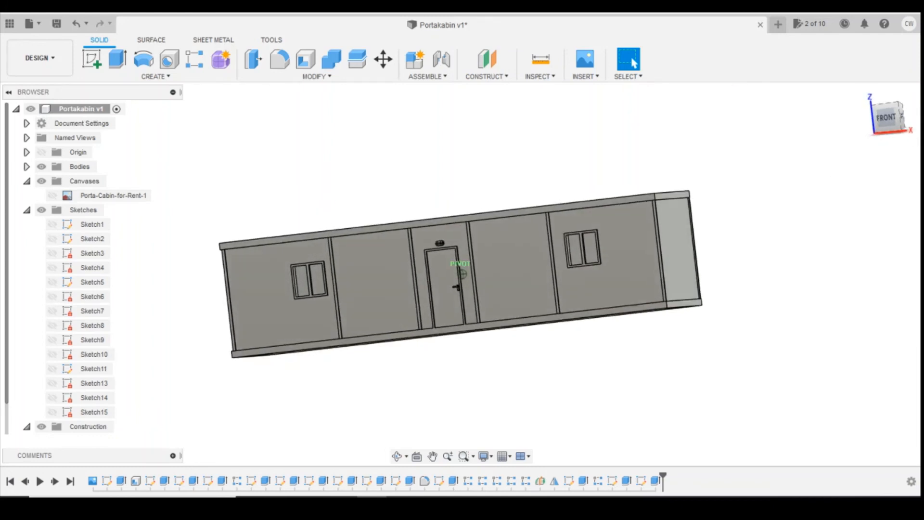
mouse_move(878, 119)
mouse_down()
mouse_move(877, 106)
mouse_move(882, 126)
mouse_move(877, 115)
mouse_up()
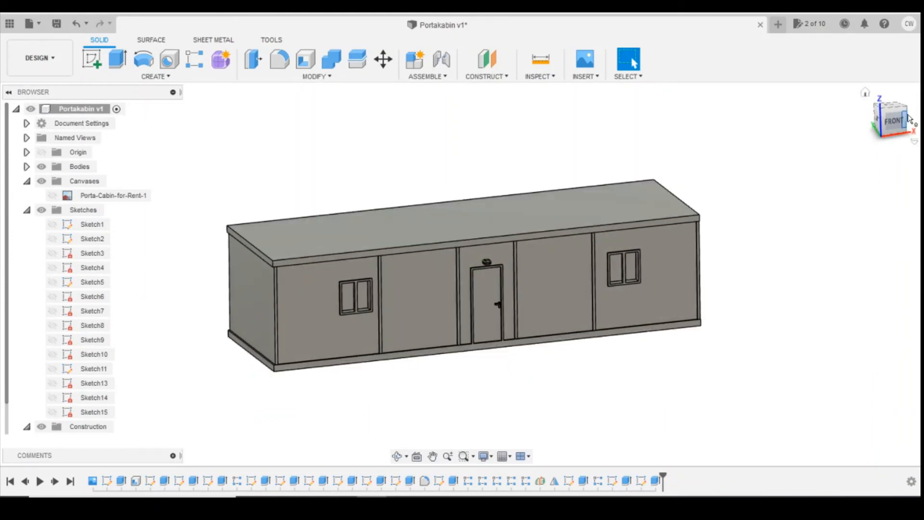
drag(904, 116, 903, 115)
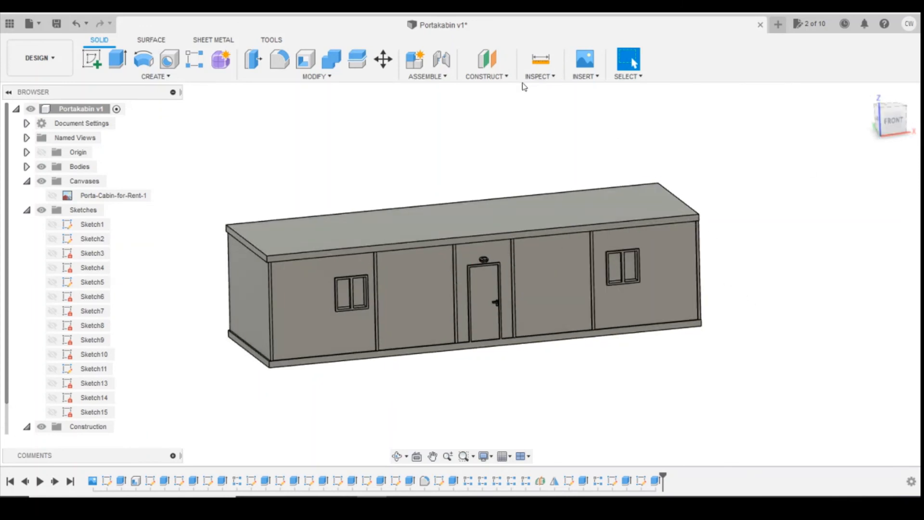
click(501, 77)
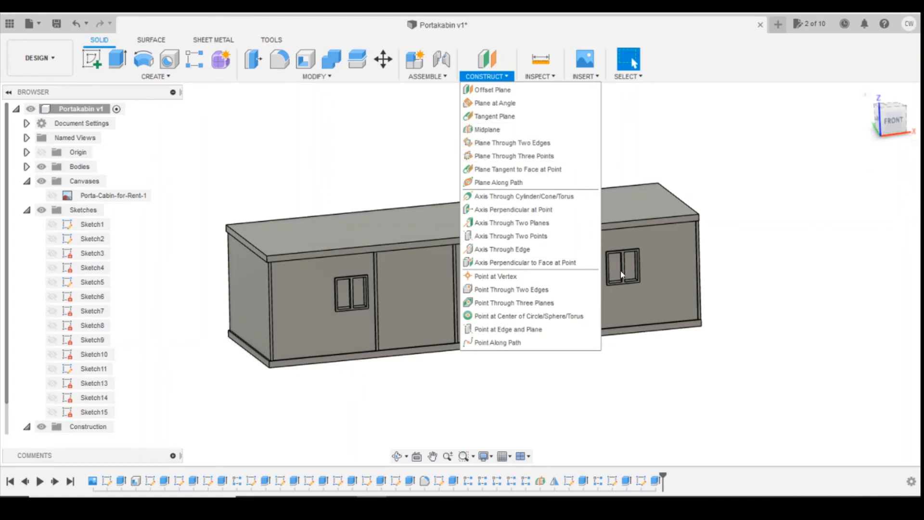
click(889, 120)
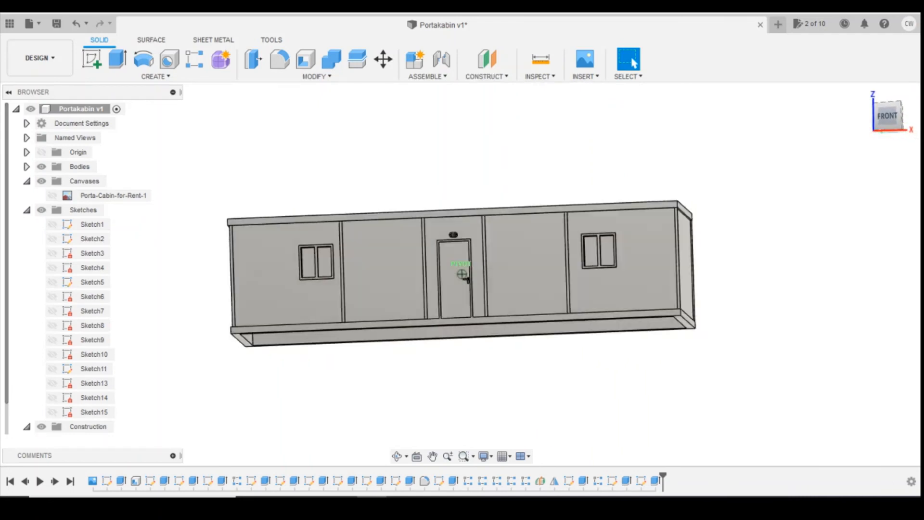
drag(887, 116, 845, 123)
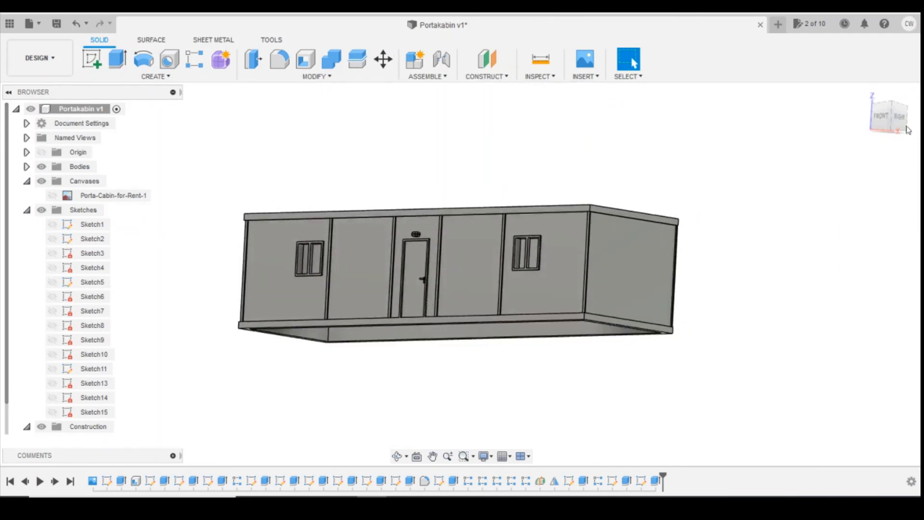